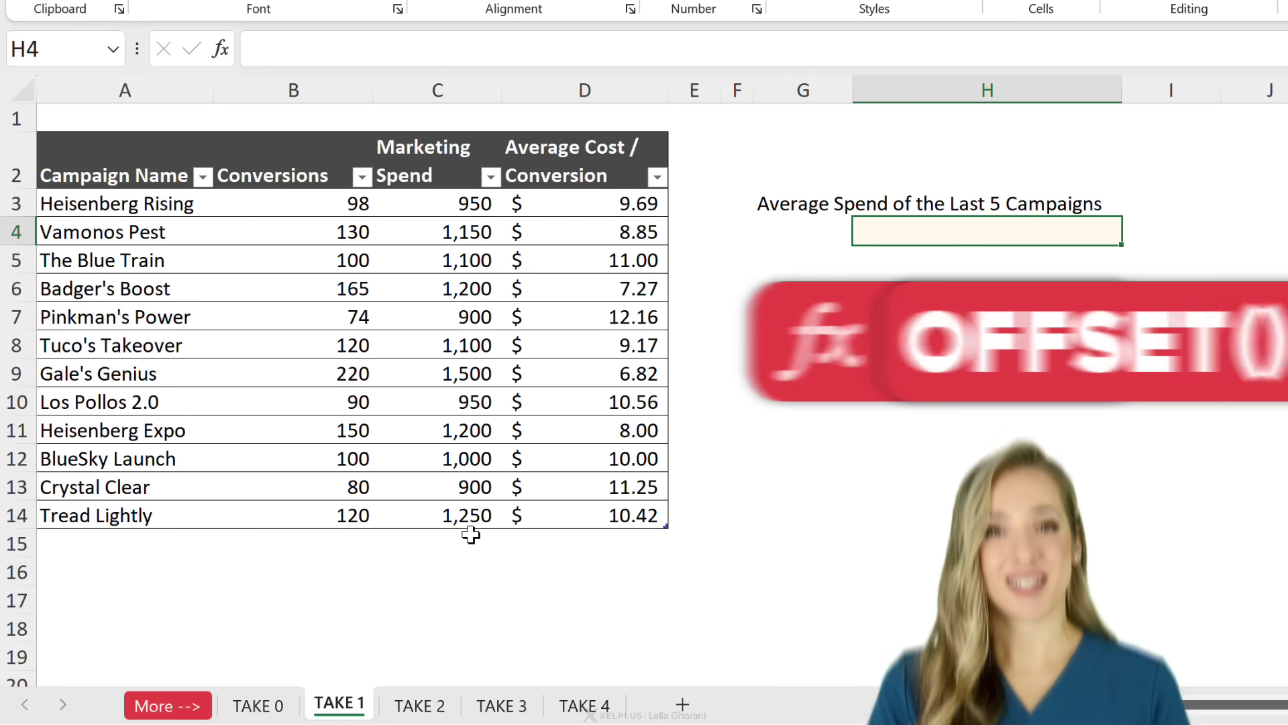
Go to the TAKE 3 sheet, which has the Highest Cost and Lowest Cost lookup cells
{"action": "left_click", "coordinate": [508, 704]}
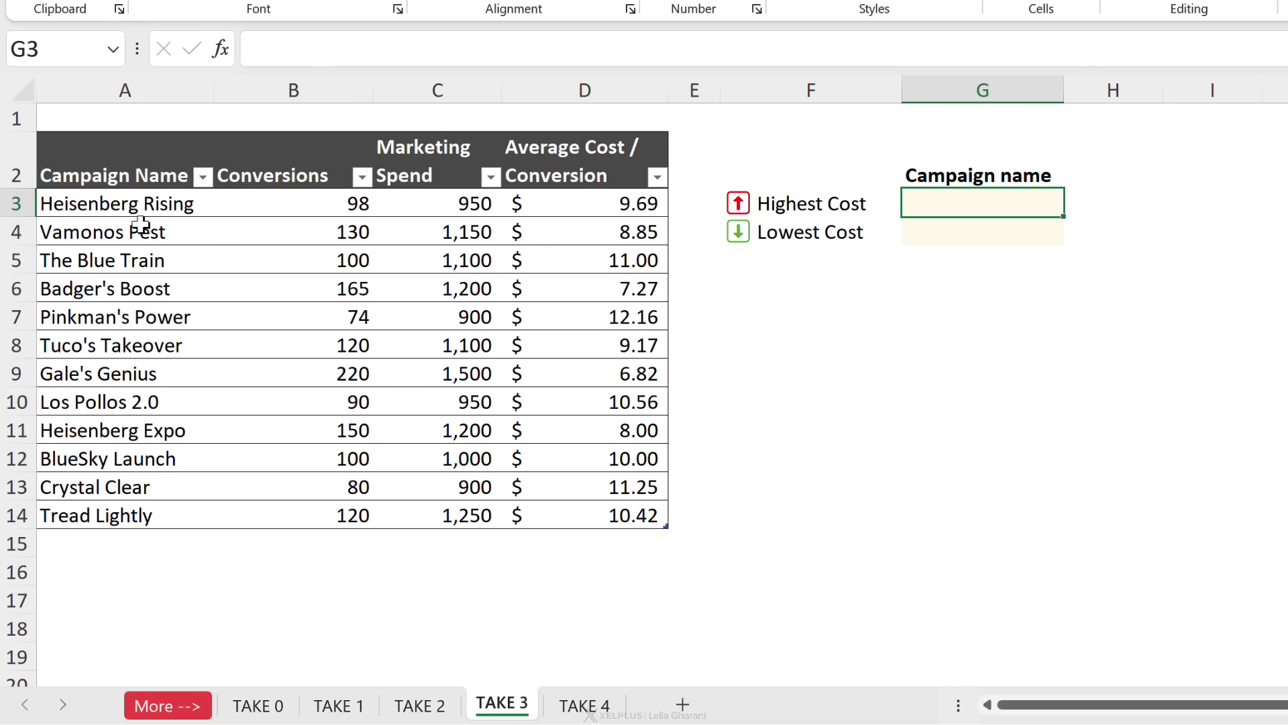
{"action": "left_click", "coordinate": [797, 203]}
{"action": "left_click", "coordinate": [807, 230]}
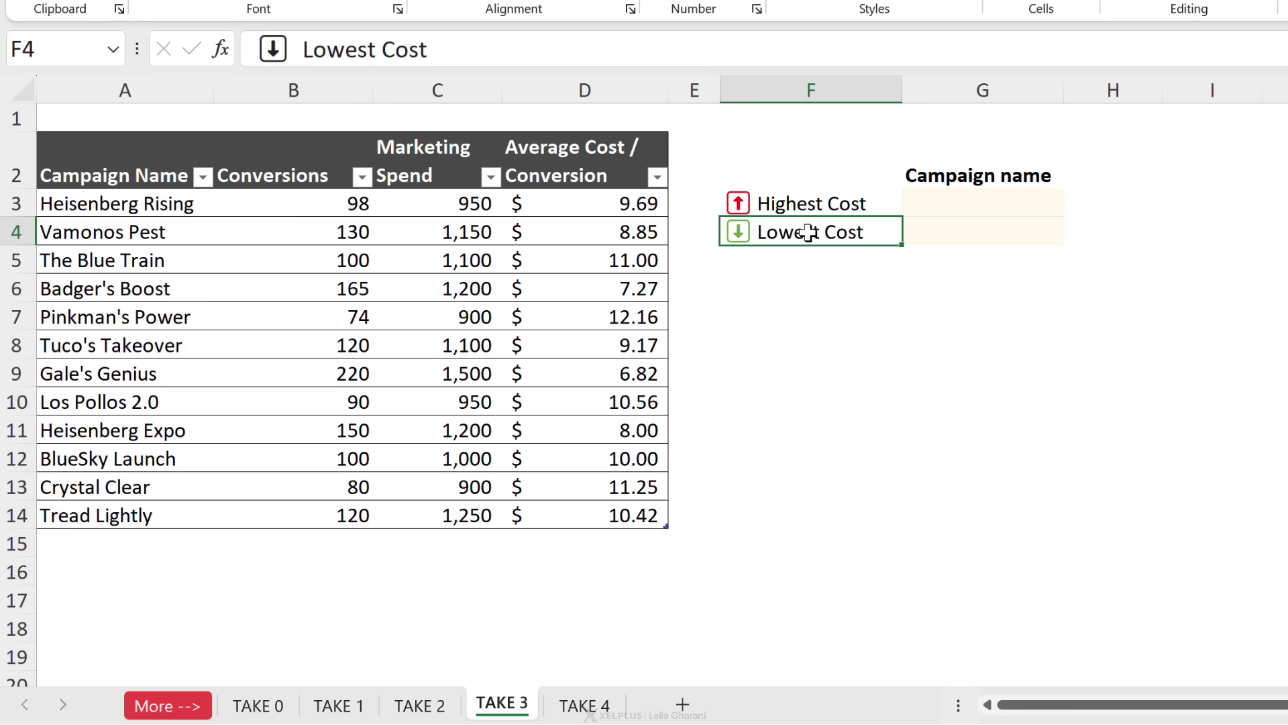
{"action": "left_click", "coordinate": [938, 206]}
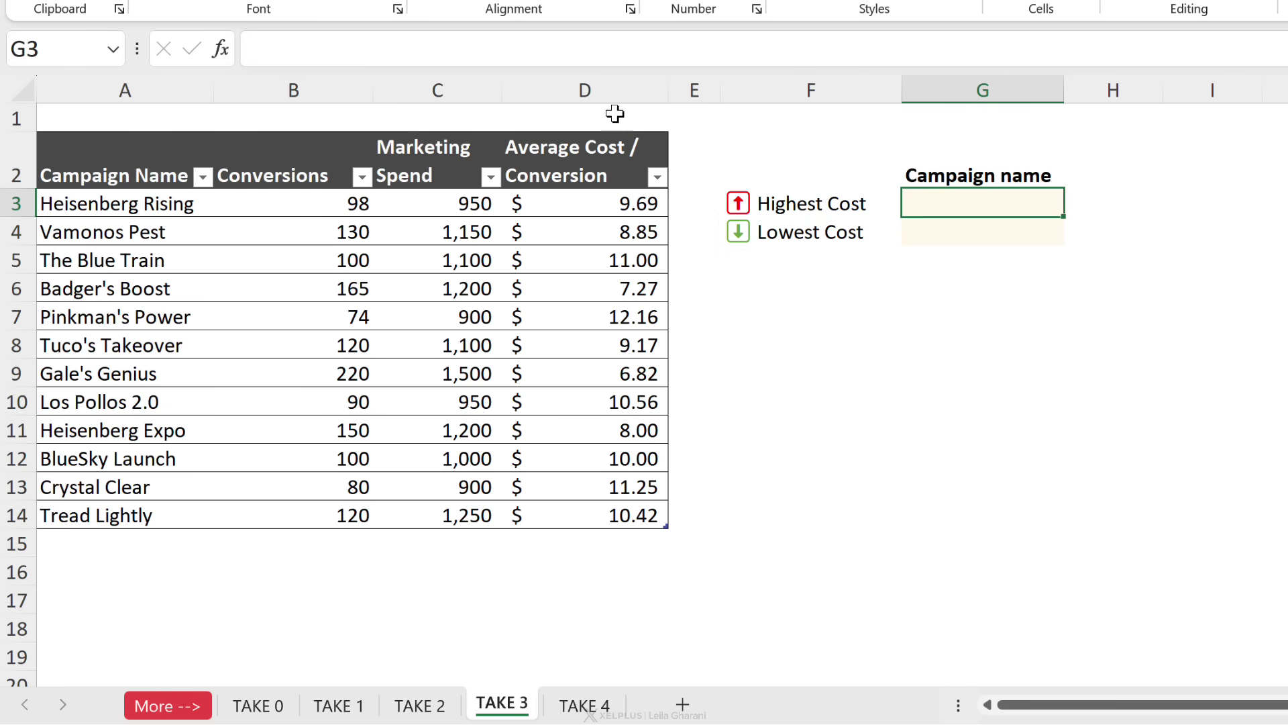
{"action": "left_click", "coordinate": [841, 209]}
{"action": "left_click", "coordinate": [831, 233]}
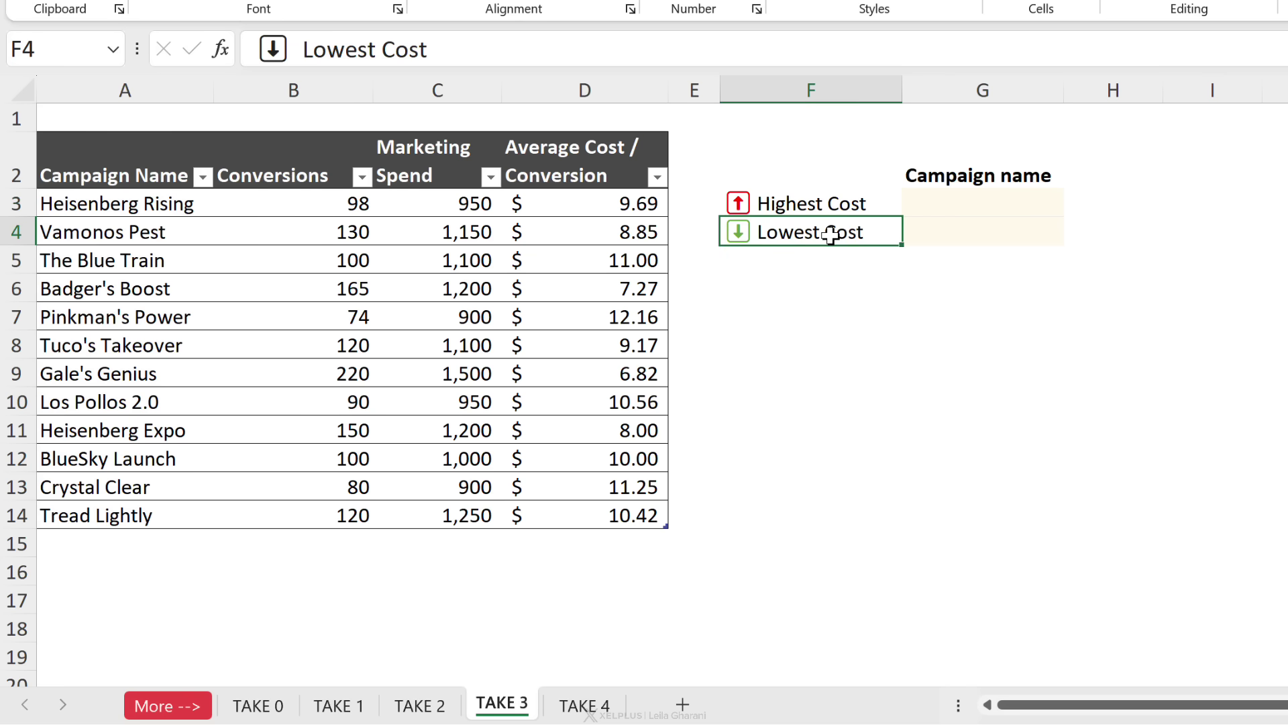
{"action": "left_click", "coordinate": [926, 200]}
{"action": "left_click", "coordinate": [937, 227]}
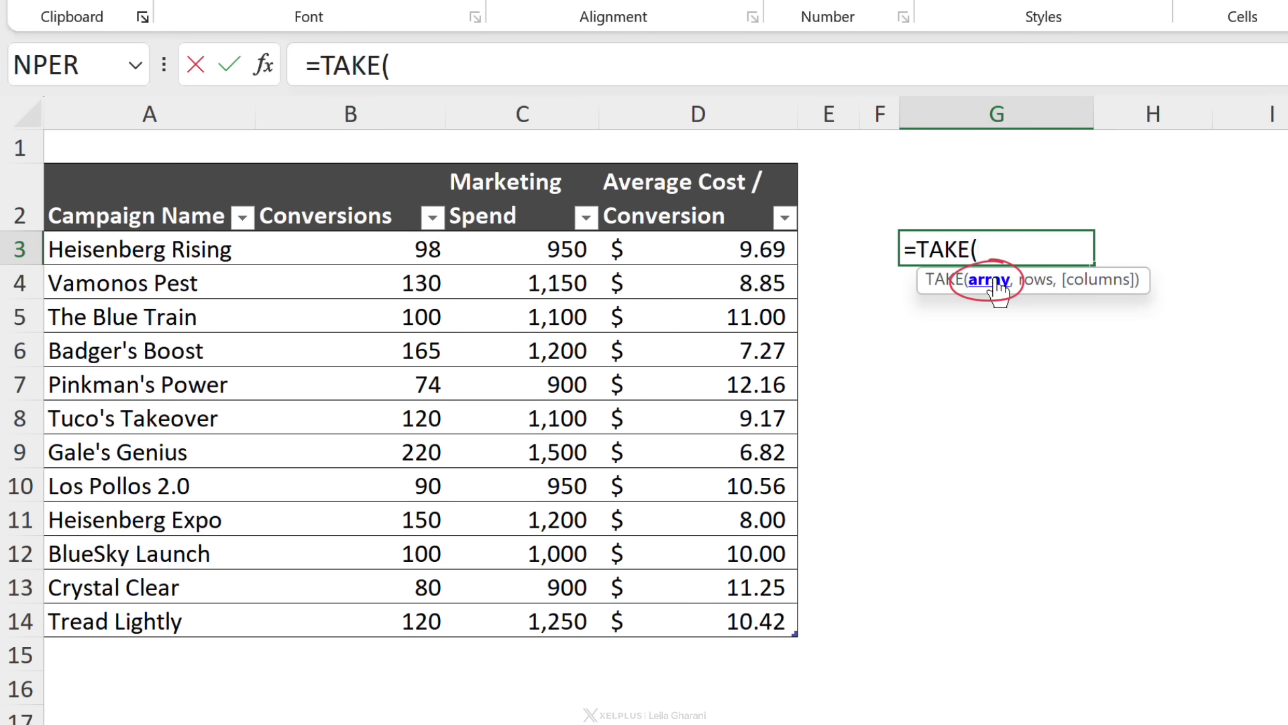
Enter =TAKE(Table_C0,3) in G3 to spill the first three campaign rows
{"action": "left_click", "coordinate": [115, 165]}
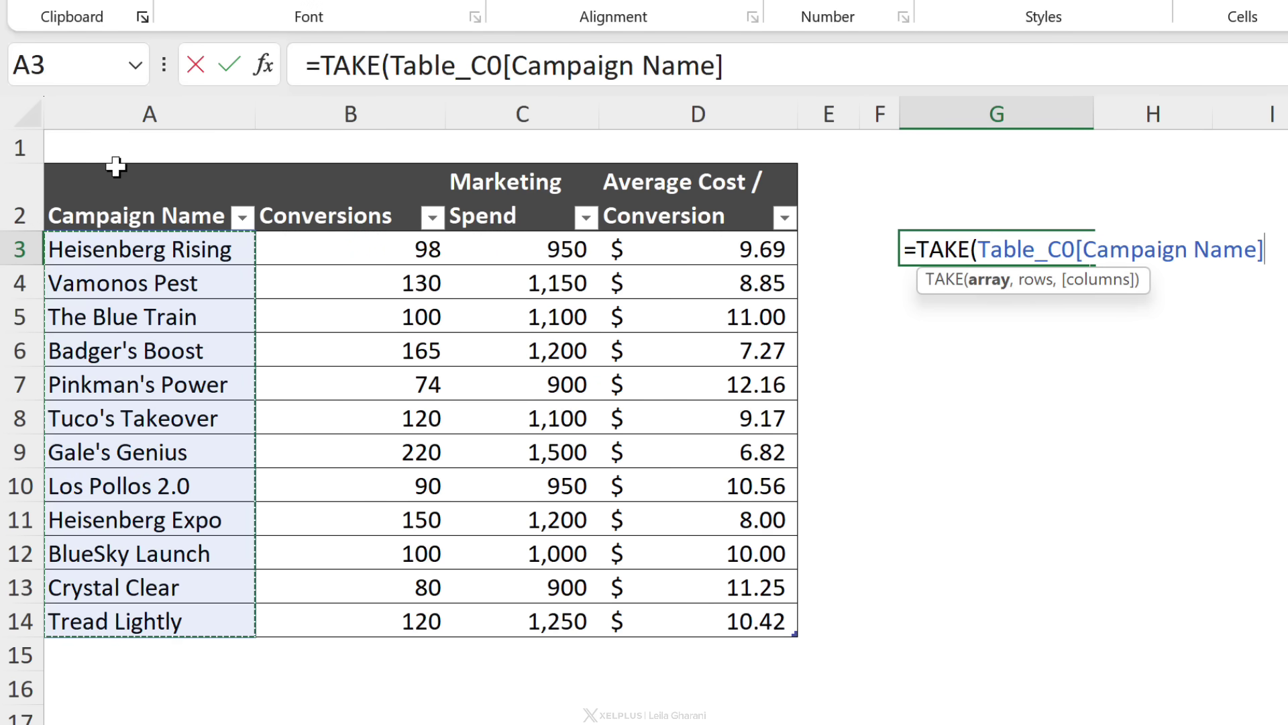
{"action": "left_click", "coordinate": [47, 280]}
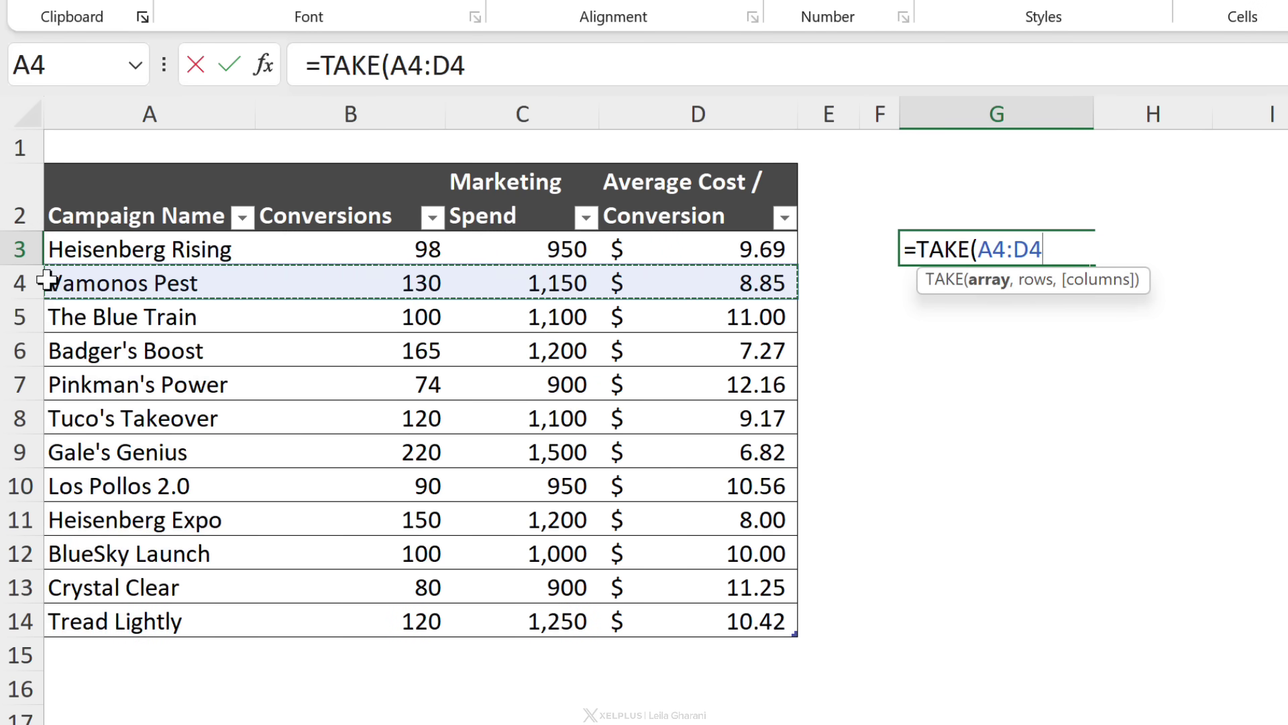
{"action": "left_click", "coordinate": [50, 168]}
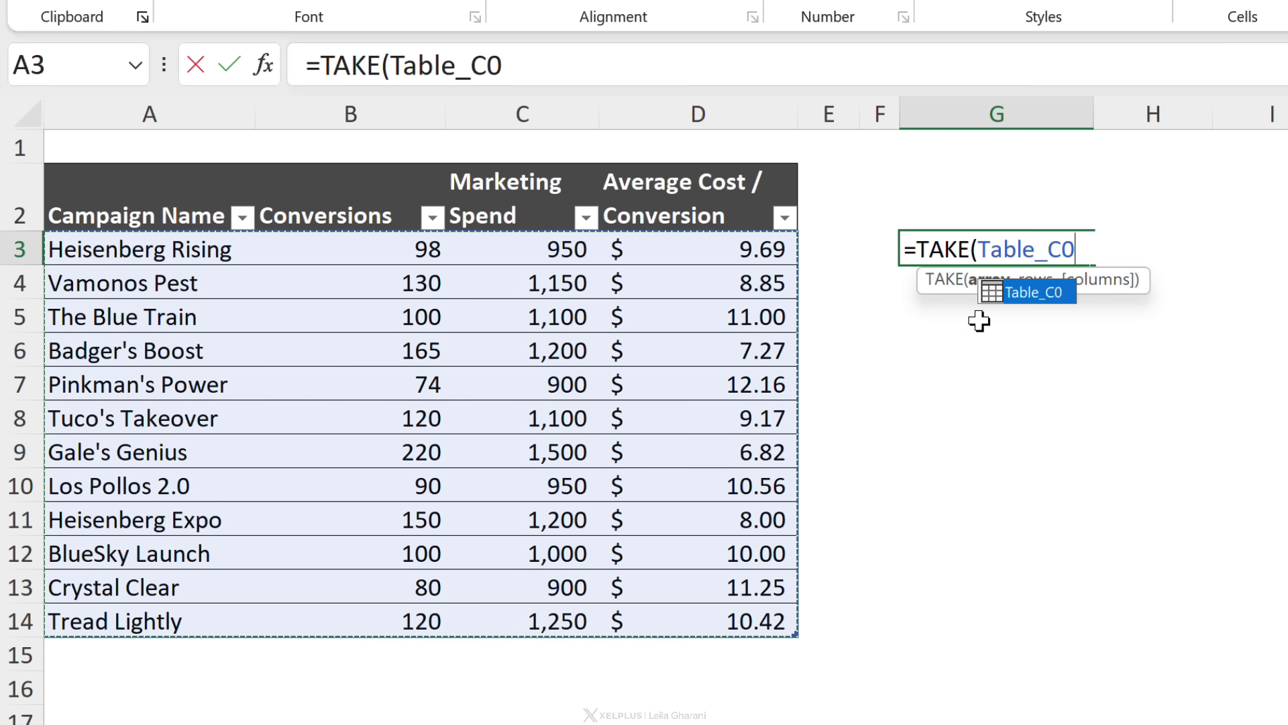
{"action": "type", "text": ","}
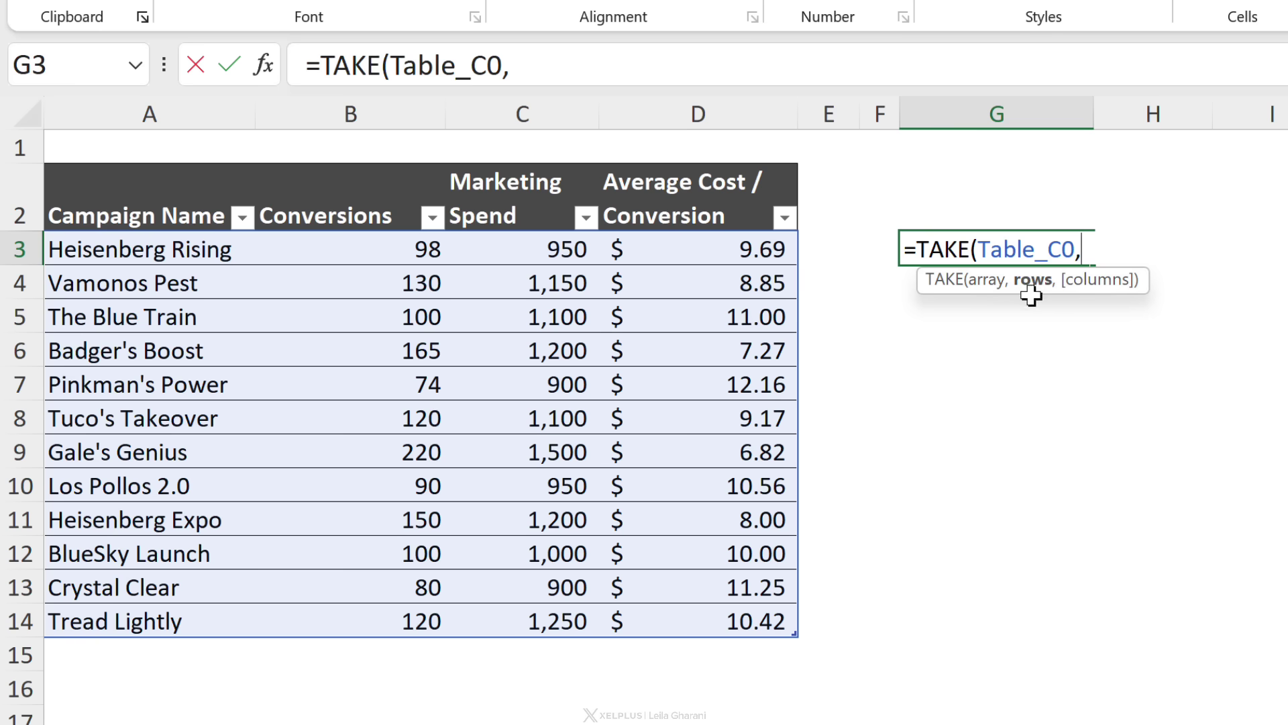
{"action": "type", "text": "3"}
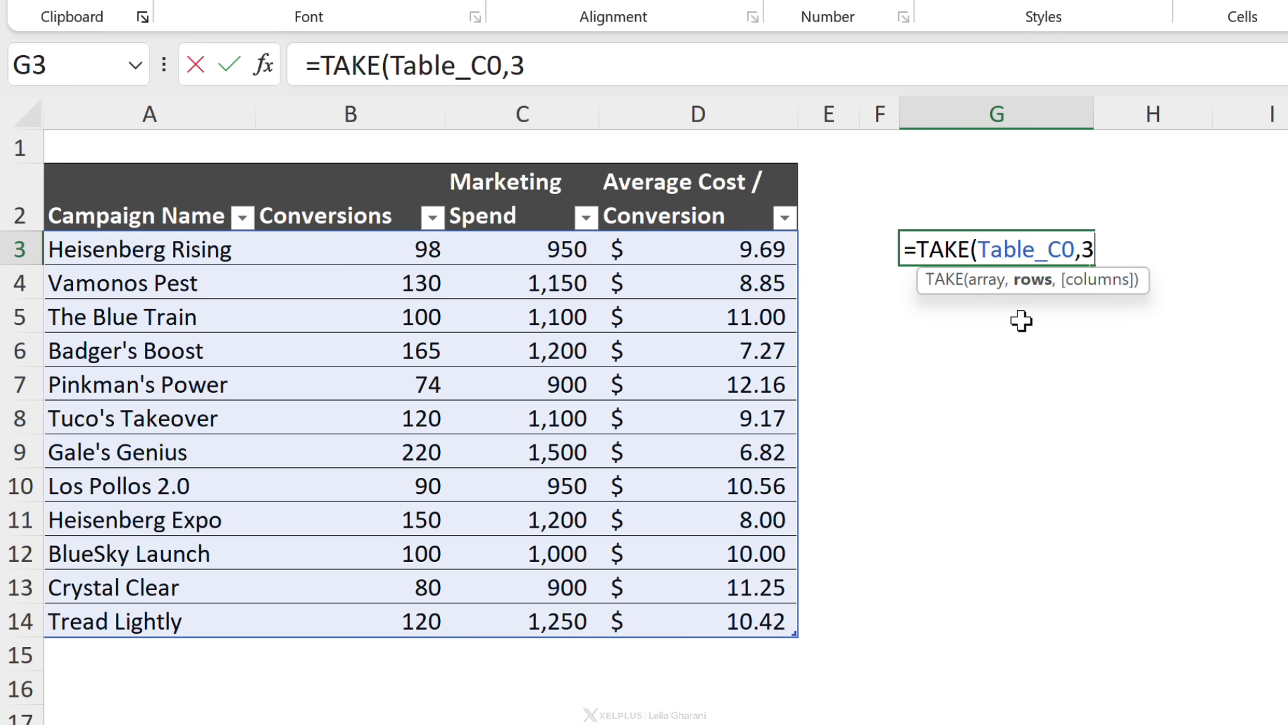
{"action": "type", "text": ")"}
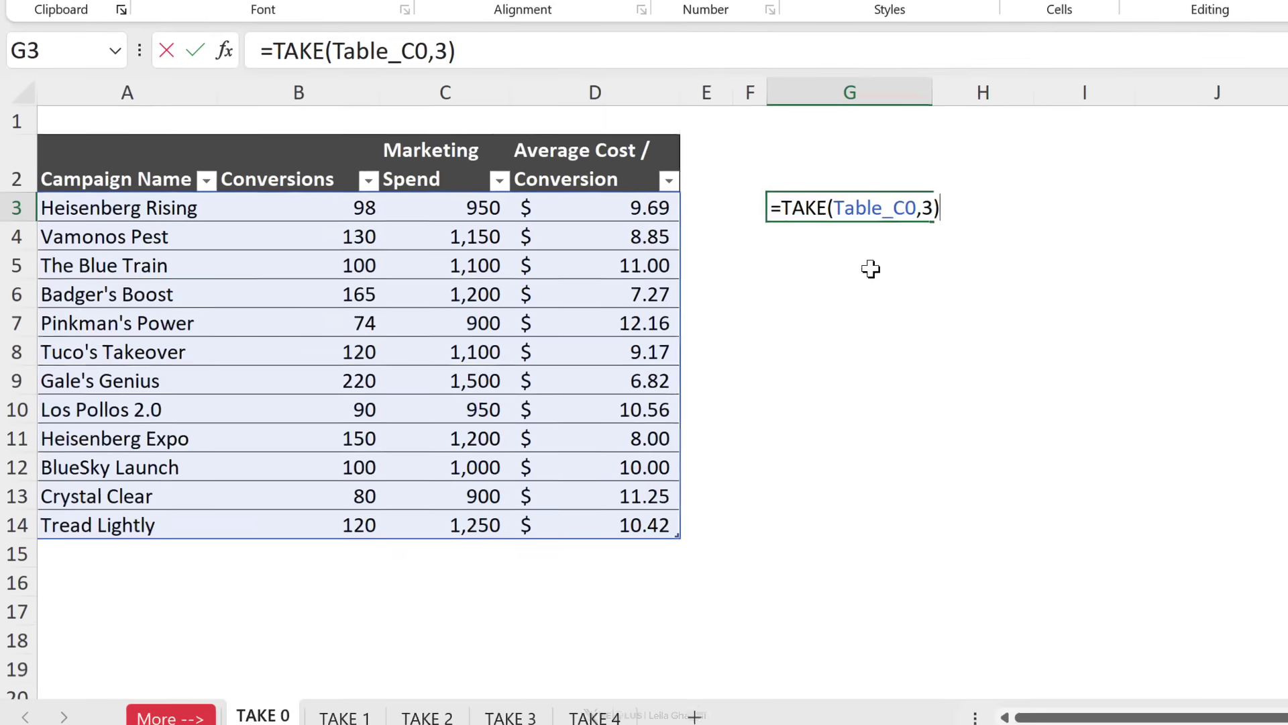
{"action": "key", "text": "ctrl+Return"}
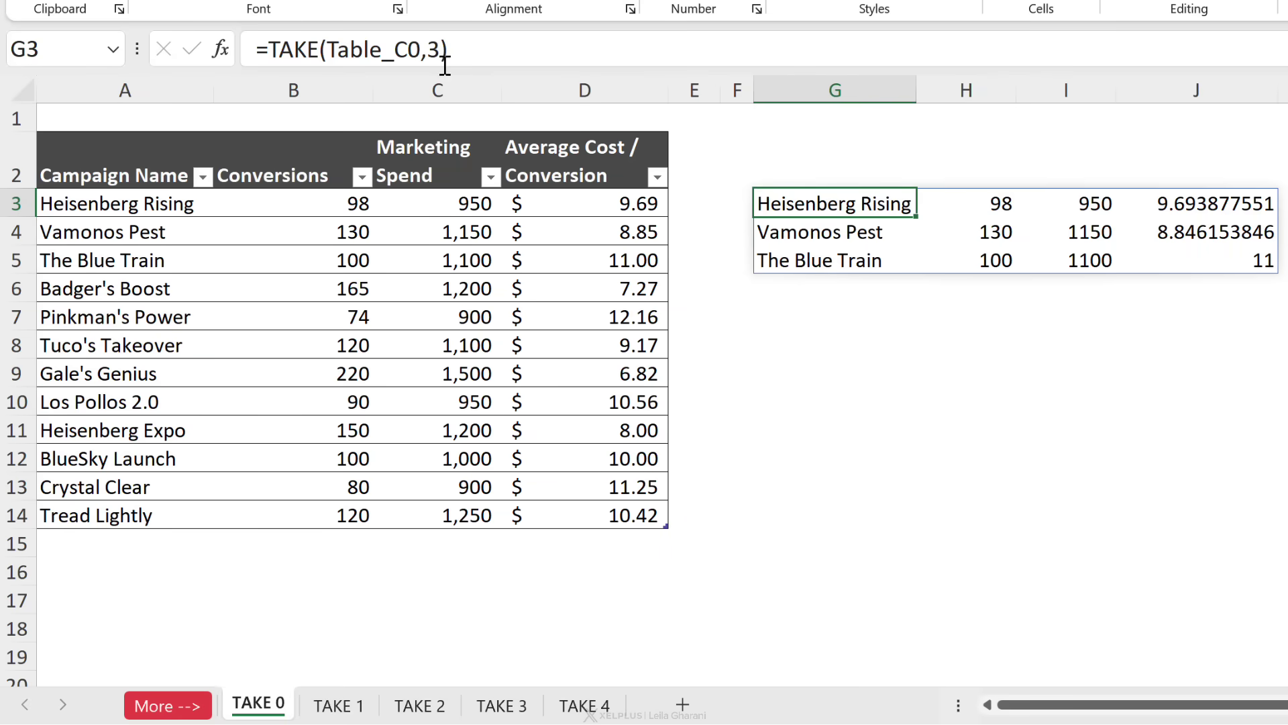
Change G3 to =TAKE(Table_C0,-3) to show the last three campaigns
{"action": "left_click", "coordinate": [442, 57]}
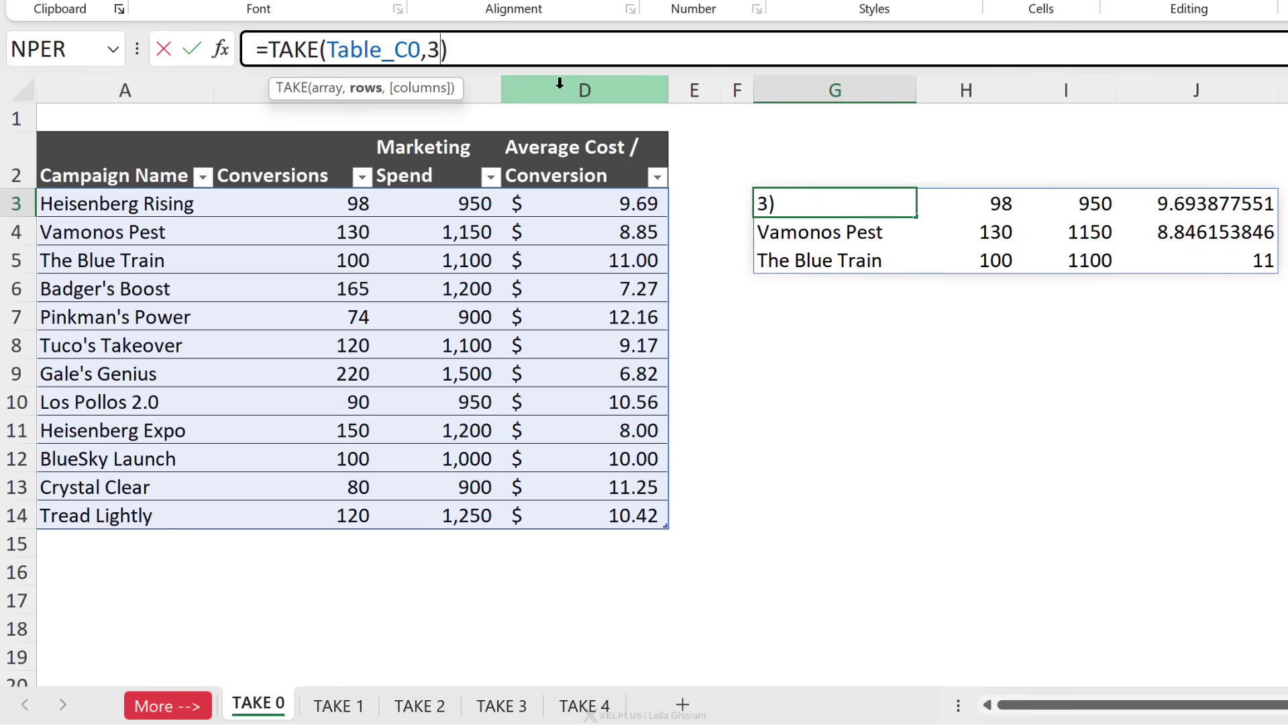
{"action": "type", "text": "-"}
{"action": "key", "text": "Return"}
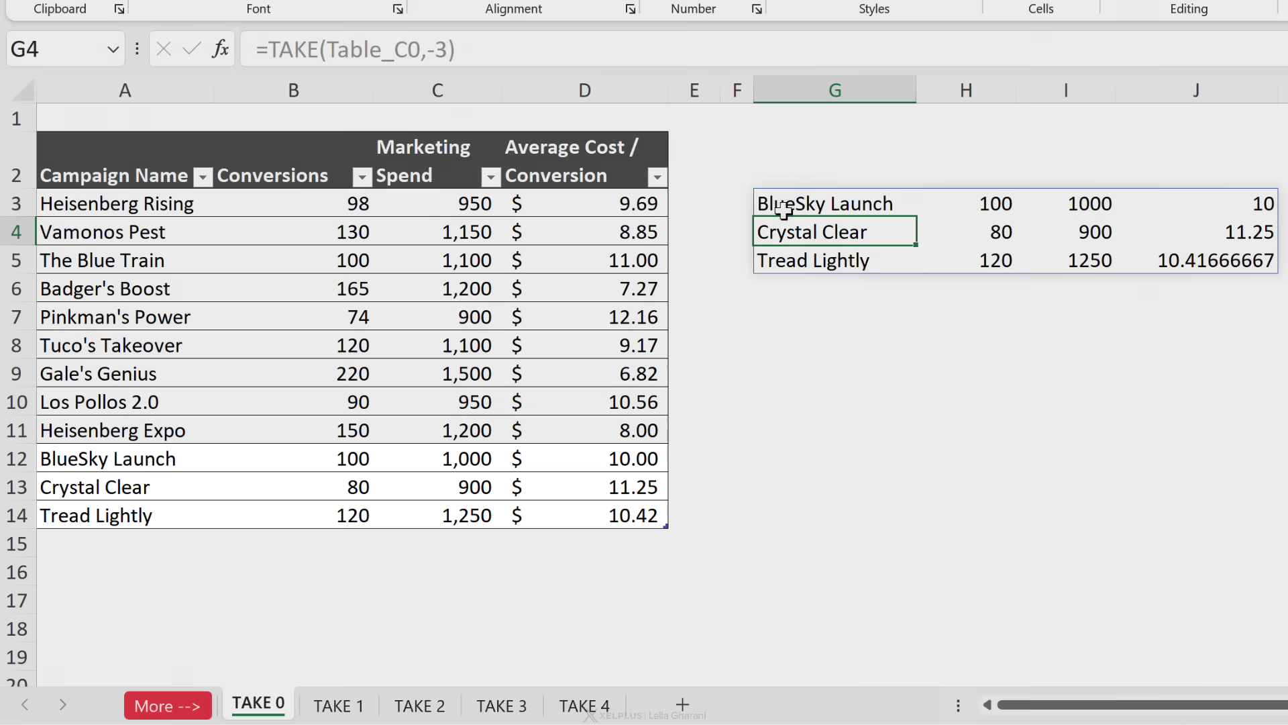
Remove the rows argument so the TAKE formula in G3 spills the entire table
{"action": "left_click", "coordinate": [776, 208]}
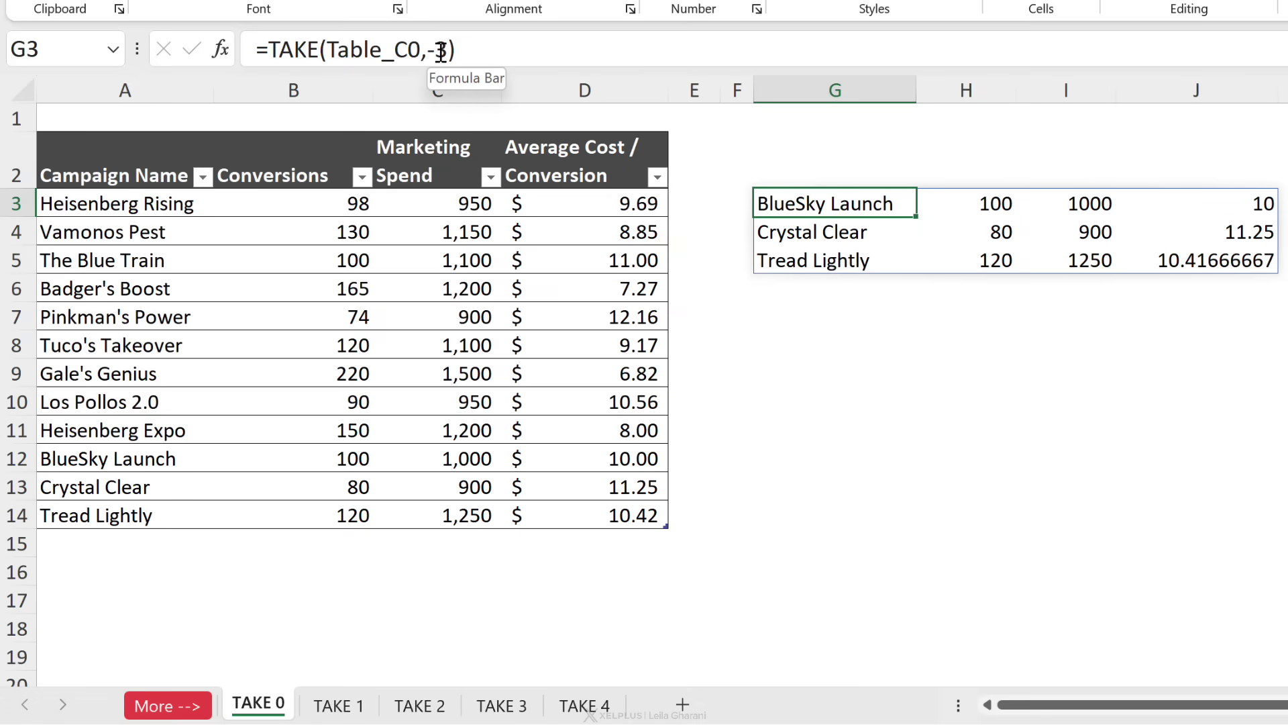
{"action": "left_click", "coordinate": [510, 53]}
{"action": "key", "text": "BackSpace"}
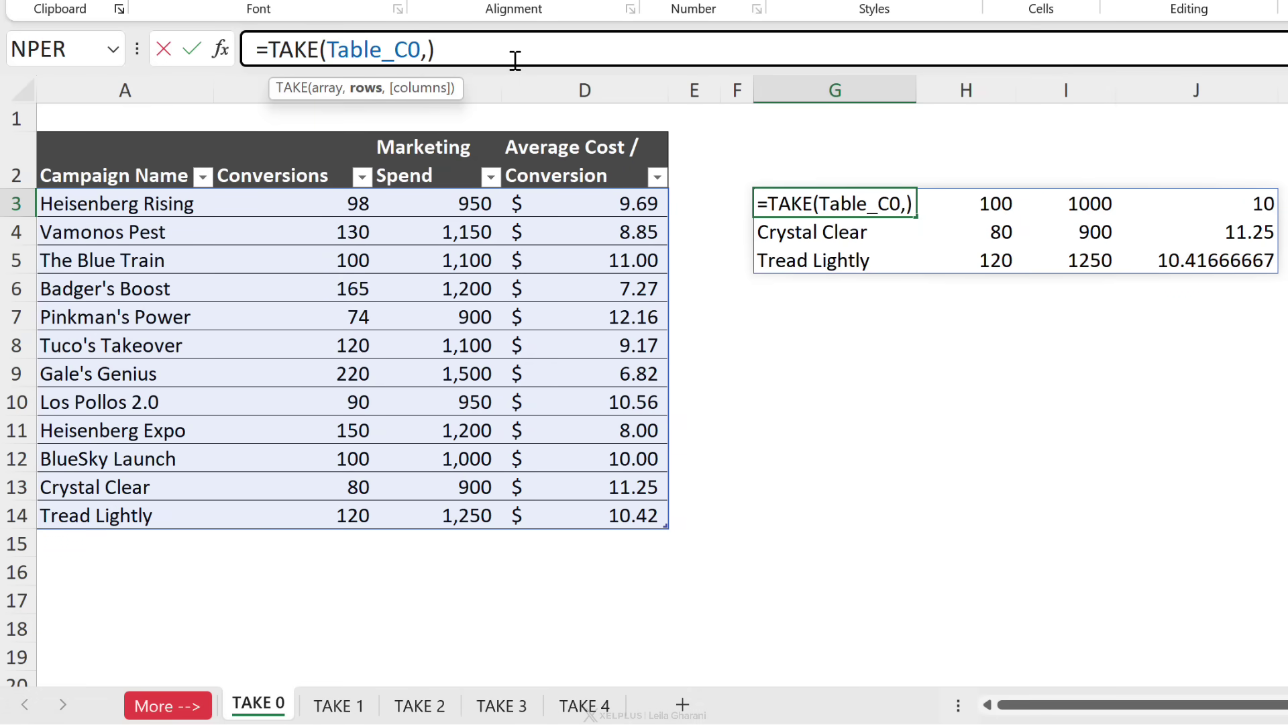
{"action": "key", "text": "ctrl+Return"}
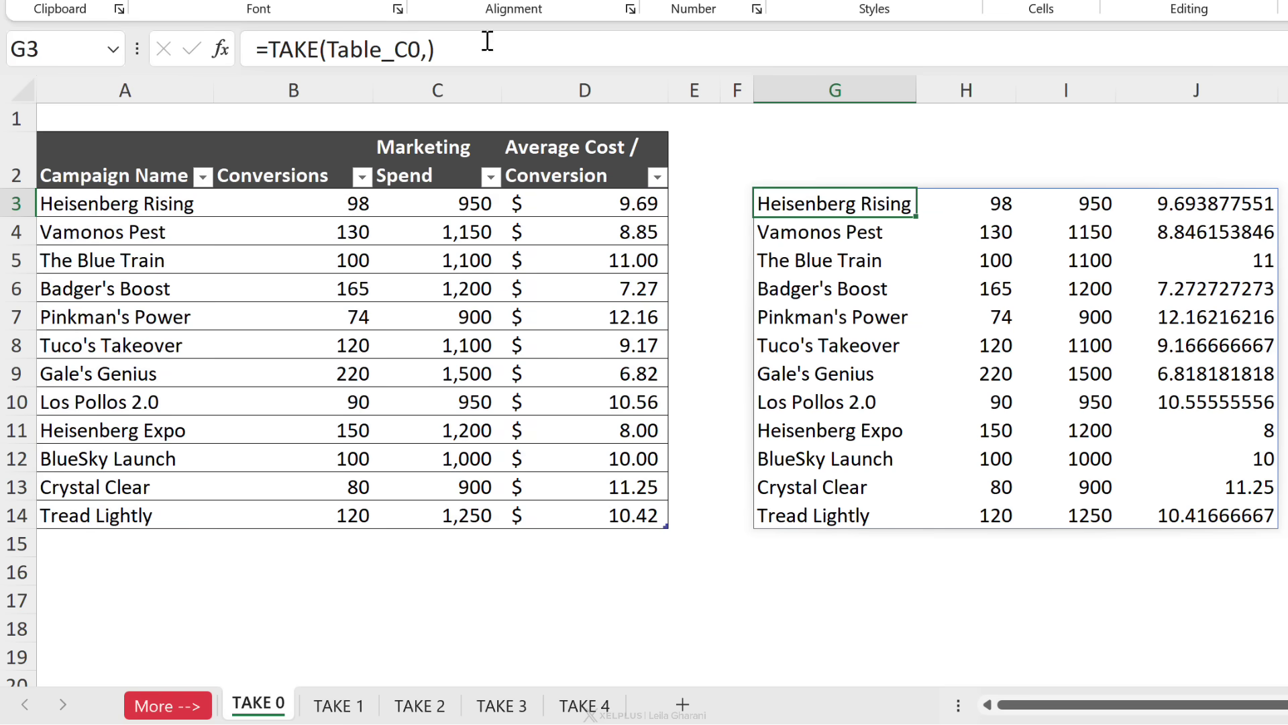
Make G3 =TAKE(Table_C0,,2) to keep only the Campaign Name and Conversions columns
{"action": "left_click", "coordinate": [422, 59]}
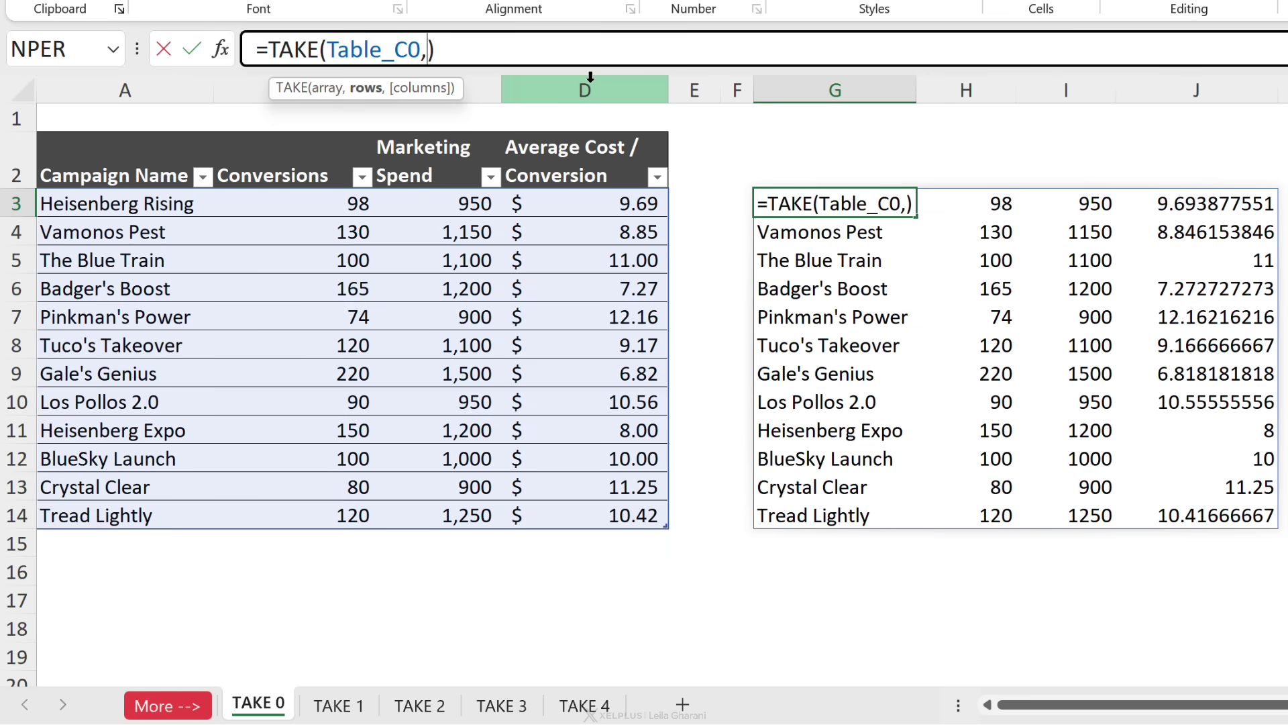
{"action": "type", "text": ","}
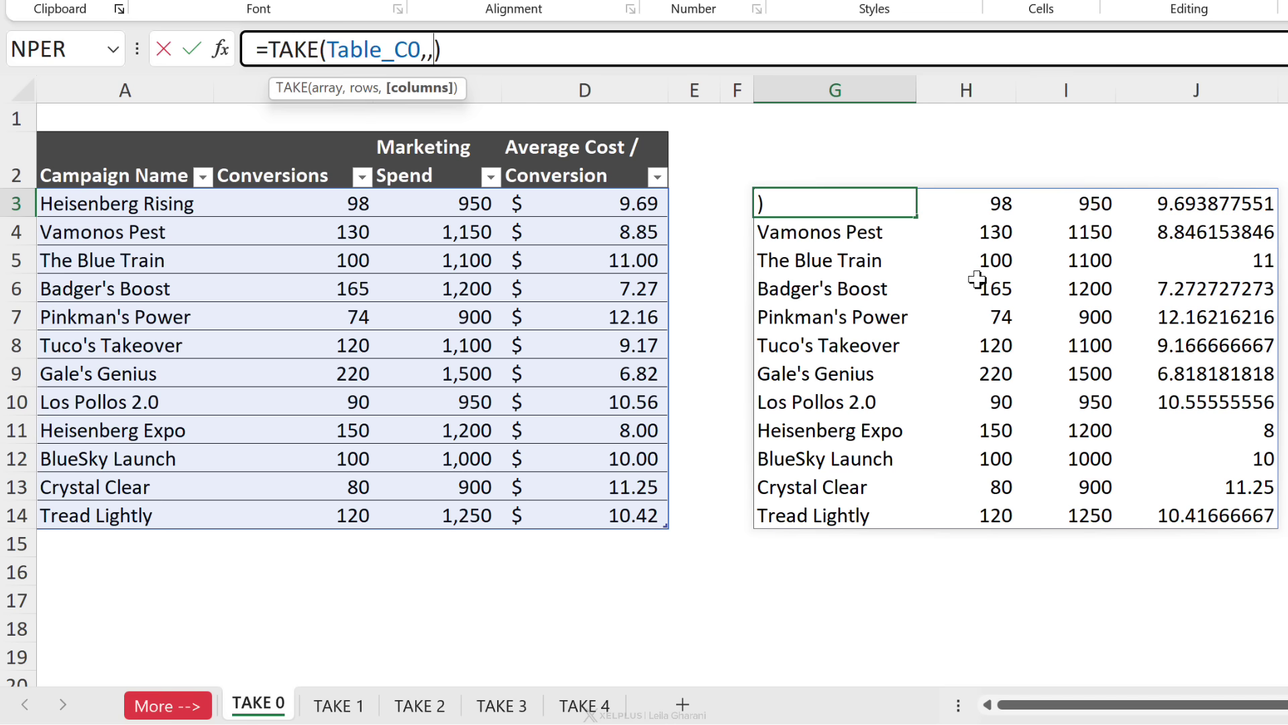
{"action": "type", "text": "2"}
{"action": "key", "text": "ctrl+Return"}
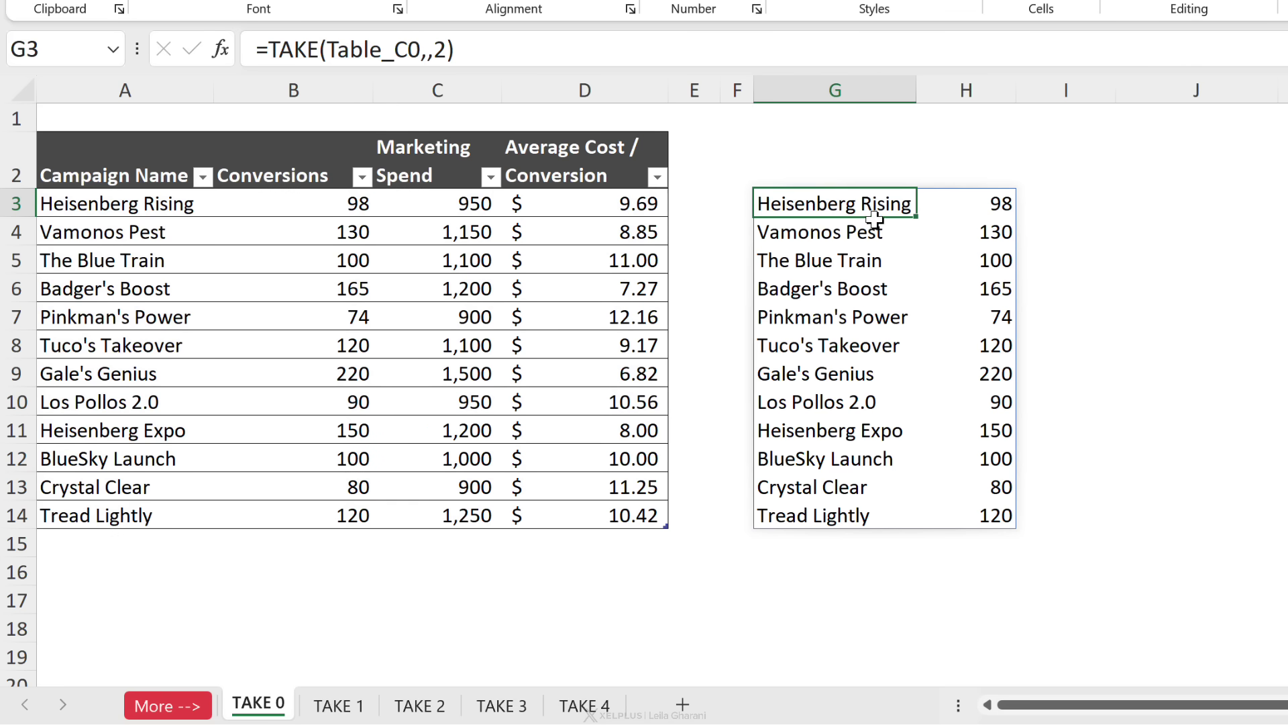
{"action": "left_click", "coordinate": [1189, 200]}
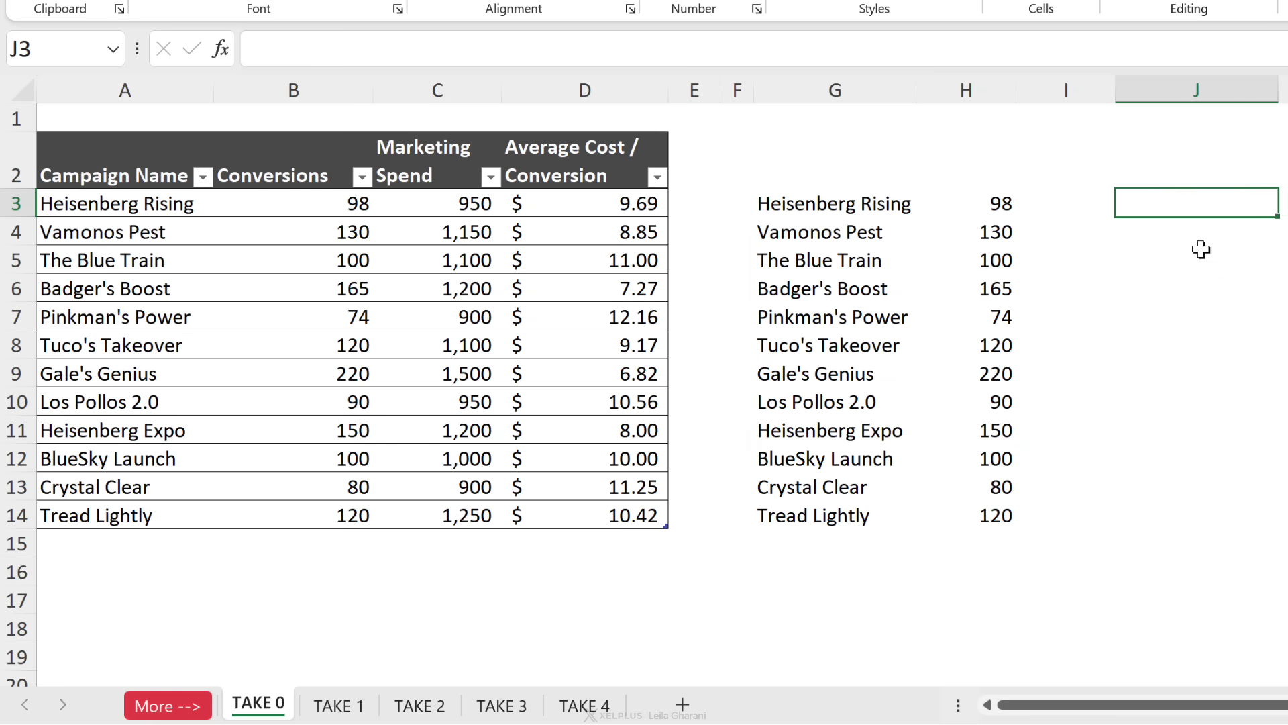
Enter =CHOOSECOLS(Table_C0,2) in J3 to pull out the Conversions column
{"action": "type", "text": "=choo"}
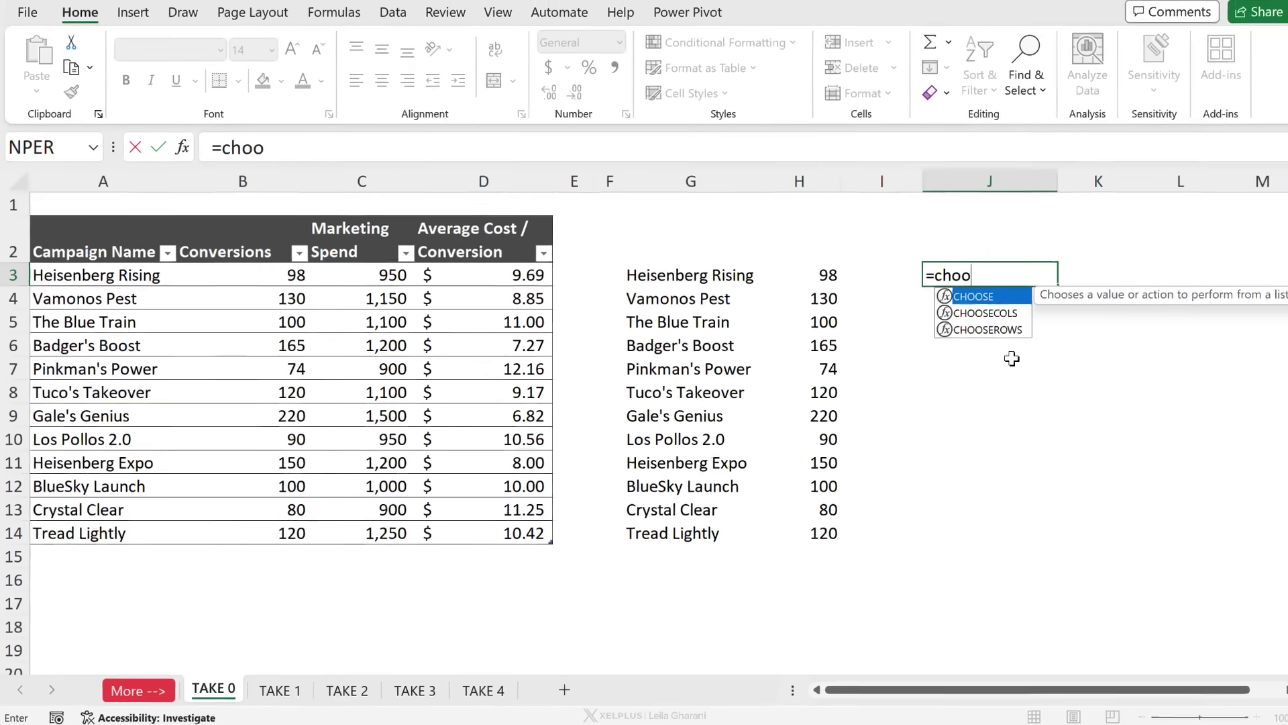
{"action": "key", "text": "Tab"}
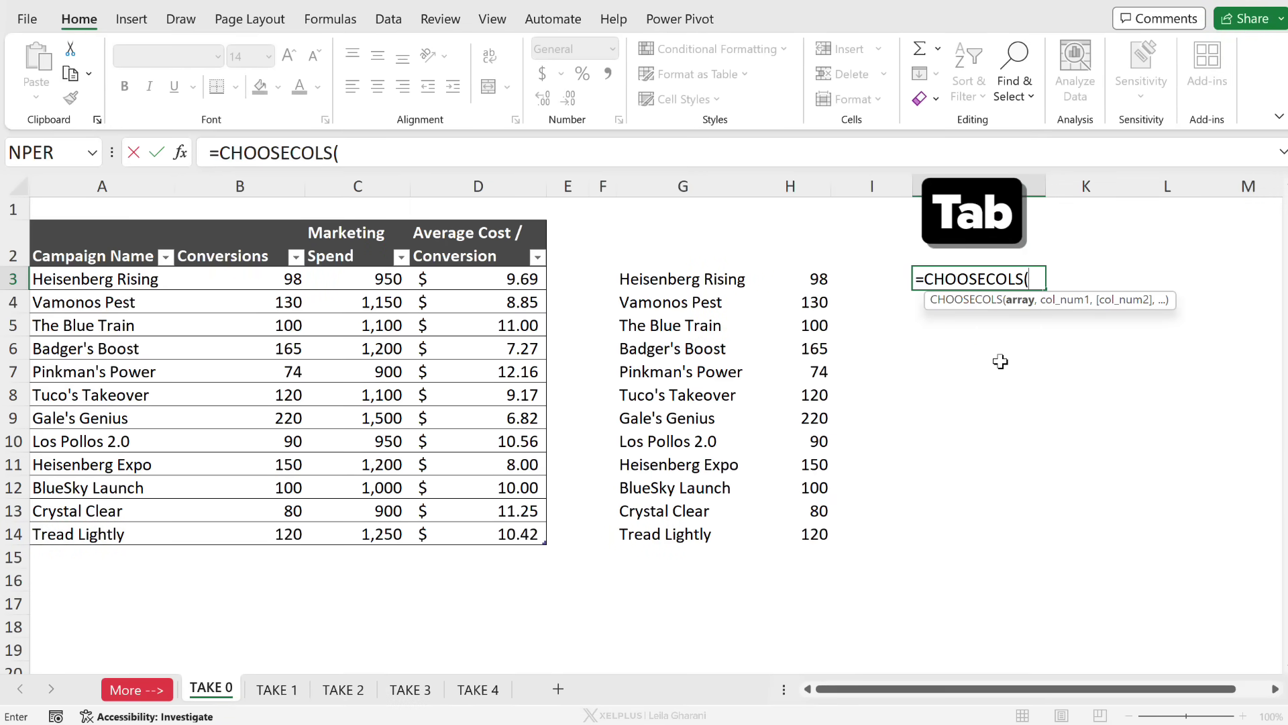
{"action": "left_click", "coordinate": [30, 233]}
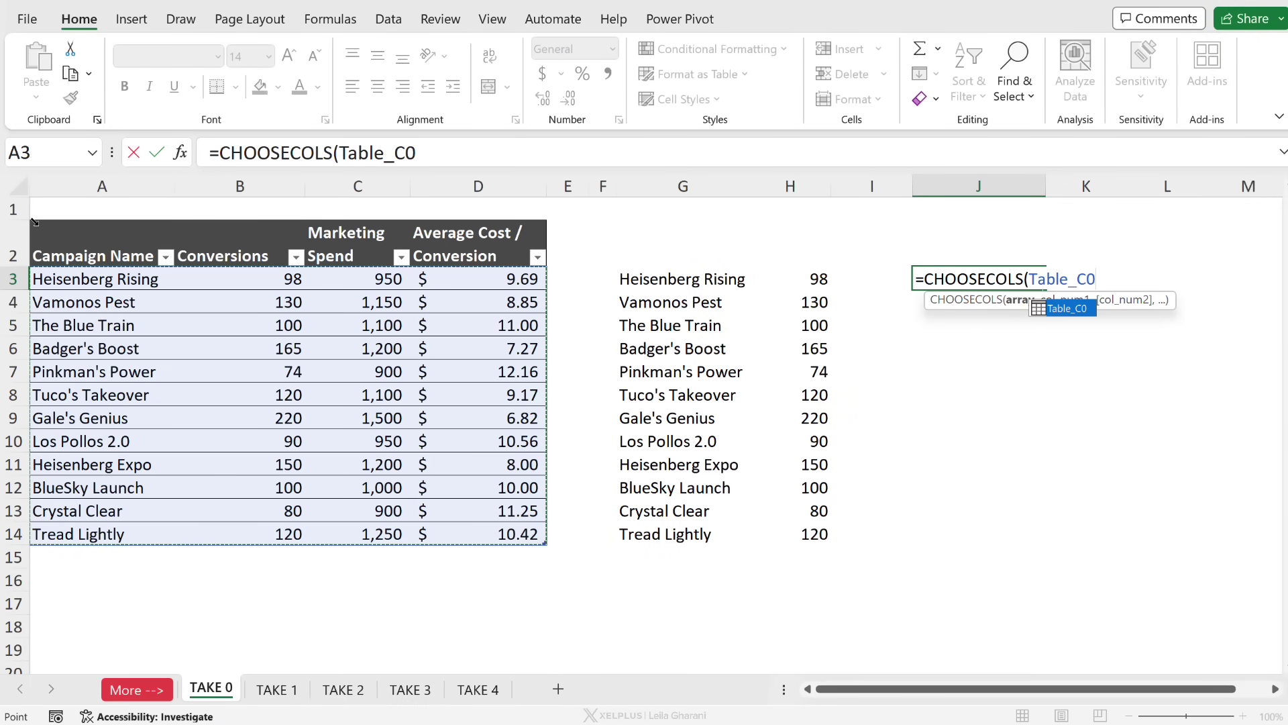
{"action": "type", "text": ","}
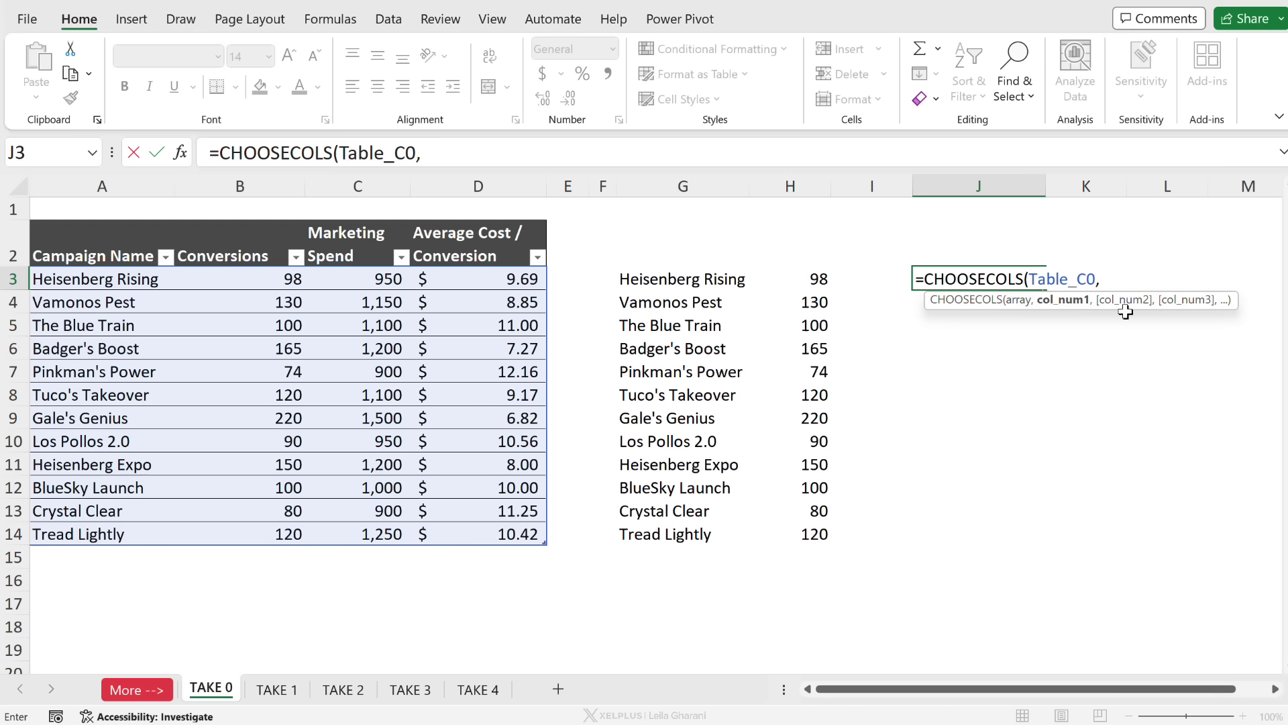
{"action": "type", "text": "2)"}
{"action": "key", "text": "ctrl+Return"}
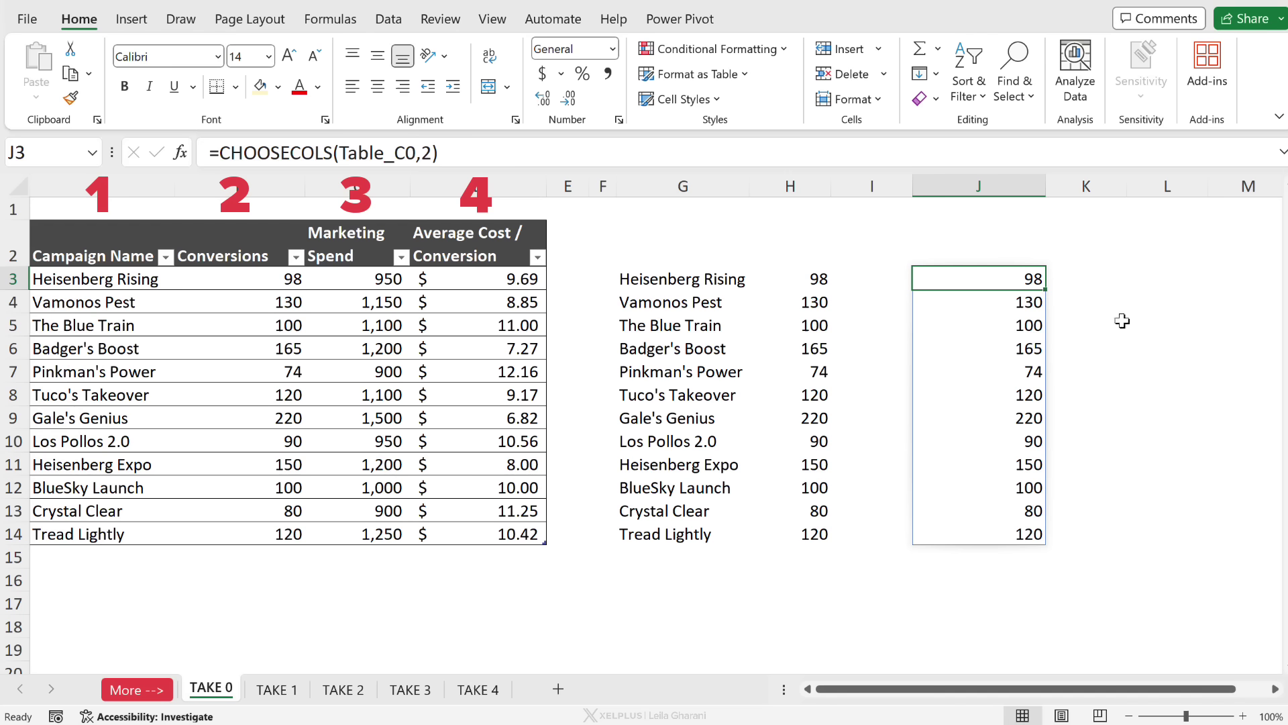
Extend J3 to =CHOOSECOLS(Table_C0,2,1) so Campaign Name follows Conversions
{"action": "left_click", "coordinate": [434, 159]}
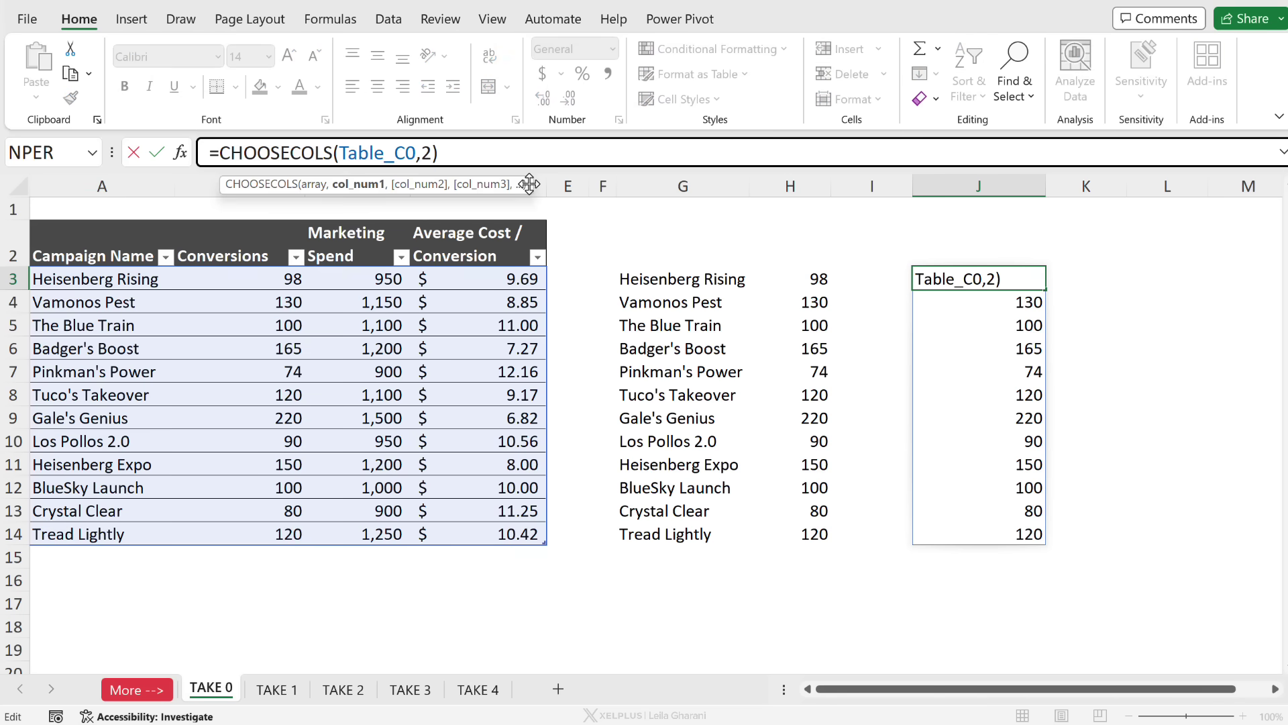
{"action": "type", "text": ",1"}
{"action": "key", "text": "ctrl+Return"}
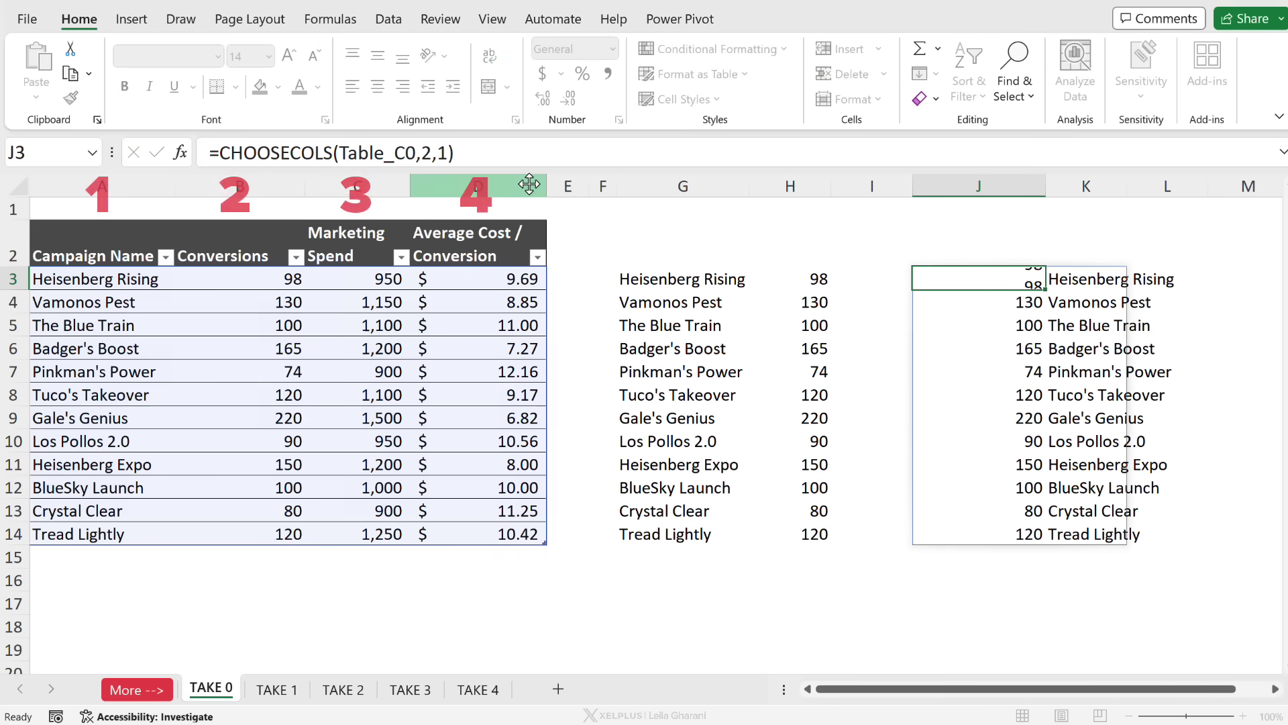
{"action": "key", "text": "Right"}
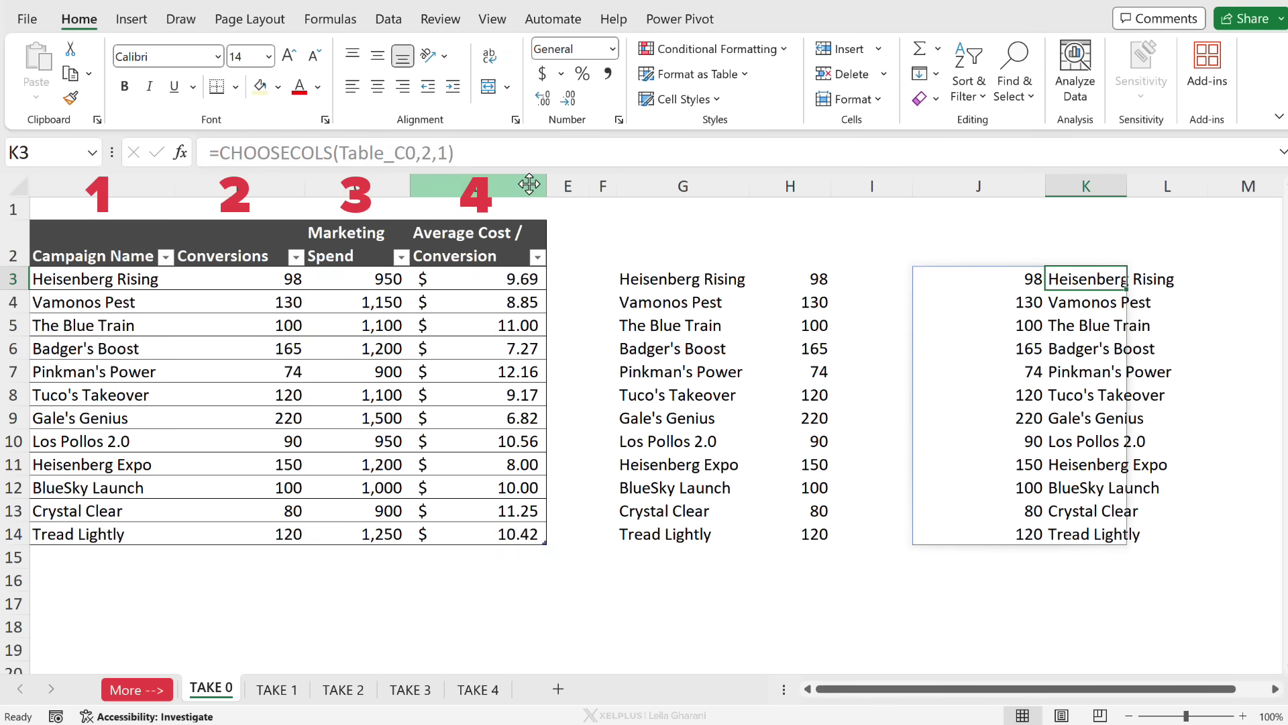
{"action": "key", "text": "Left"}
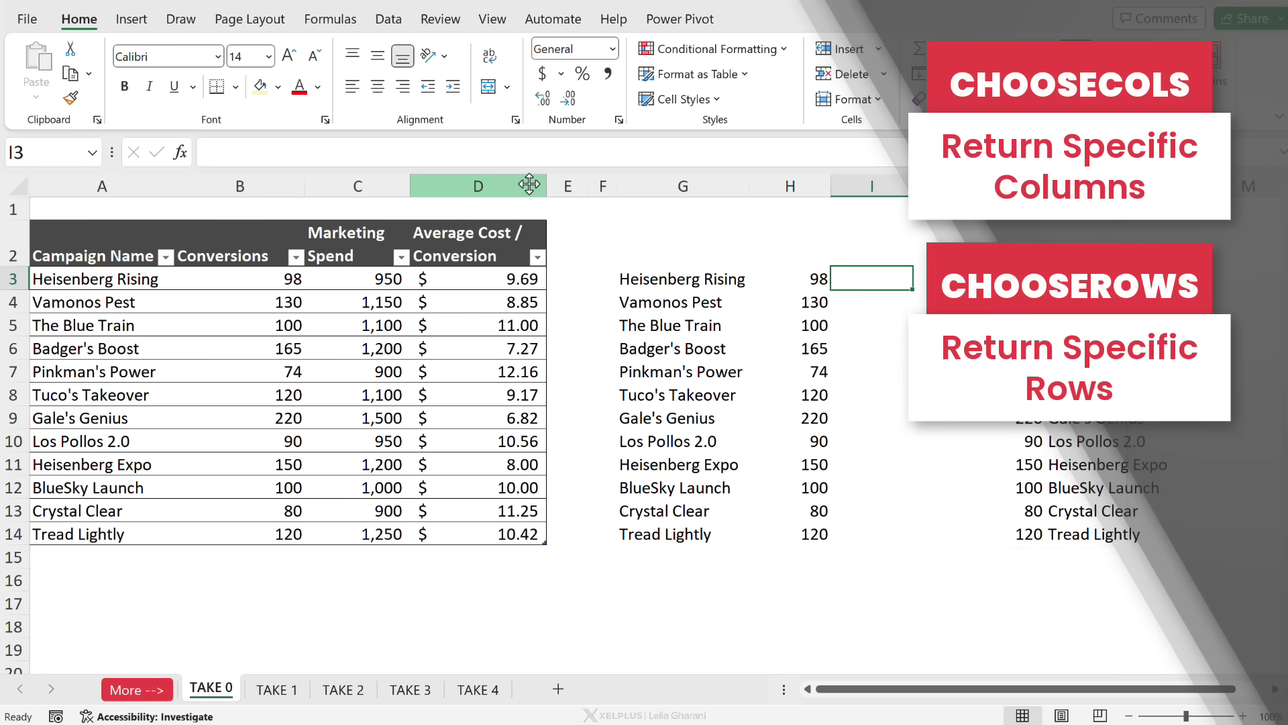
Select G3 on the TAKE 0 sheet to review its TAKE formula
{"action": "key", "text": "Left"}
{"action": "key", "text": "Left"}
{"action": "key", "text": "Left"}
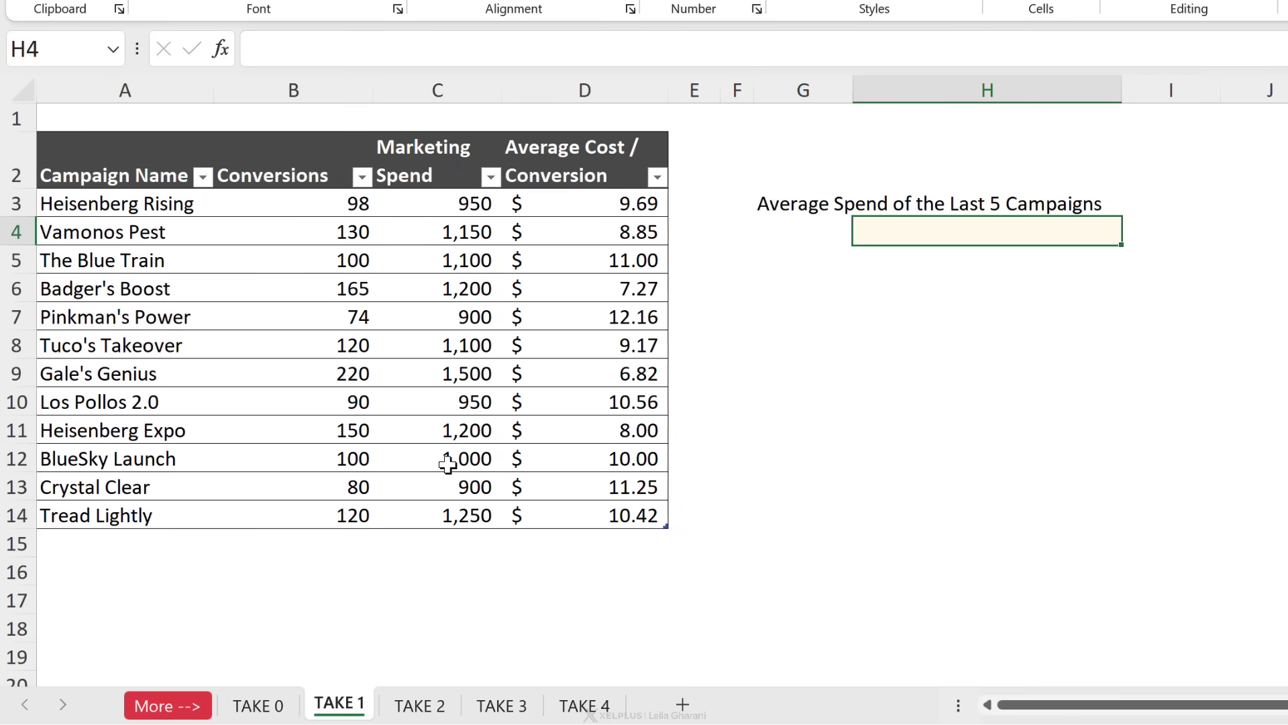
{"action": "left_click_drag", "start_coordinate": [452, 516], "coordinate": [443, 400]}
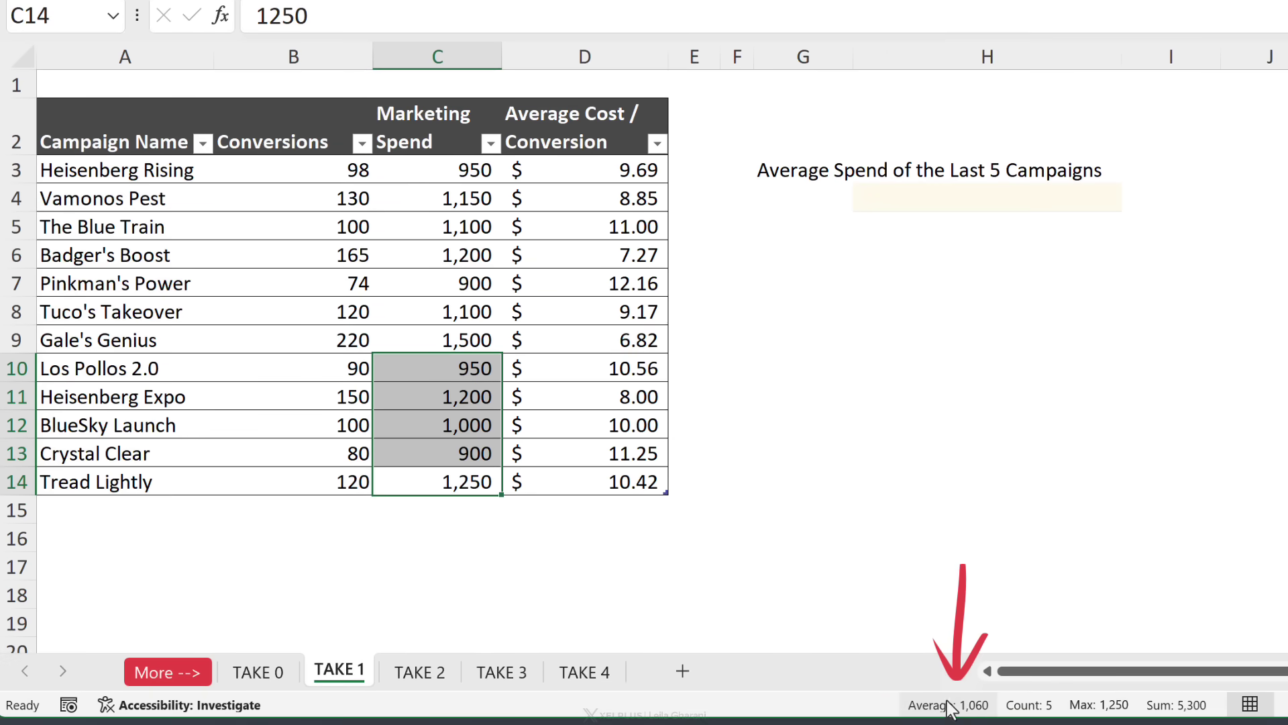
{"action": "left_click", "coordinate": [895, 205]}
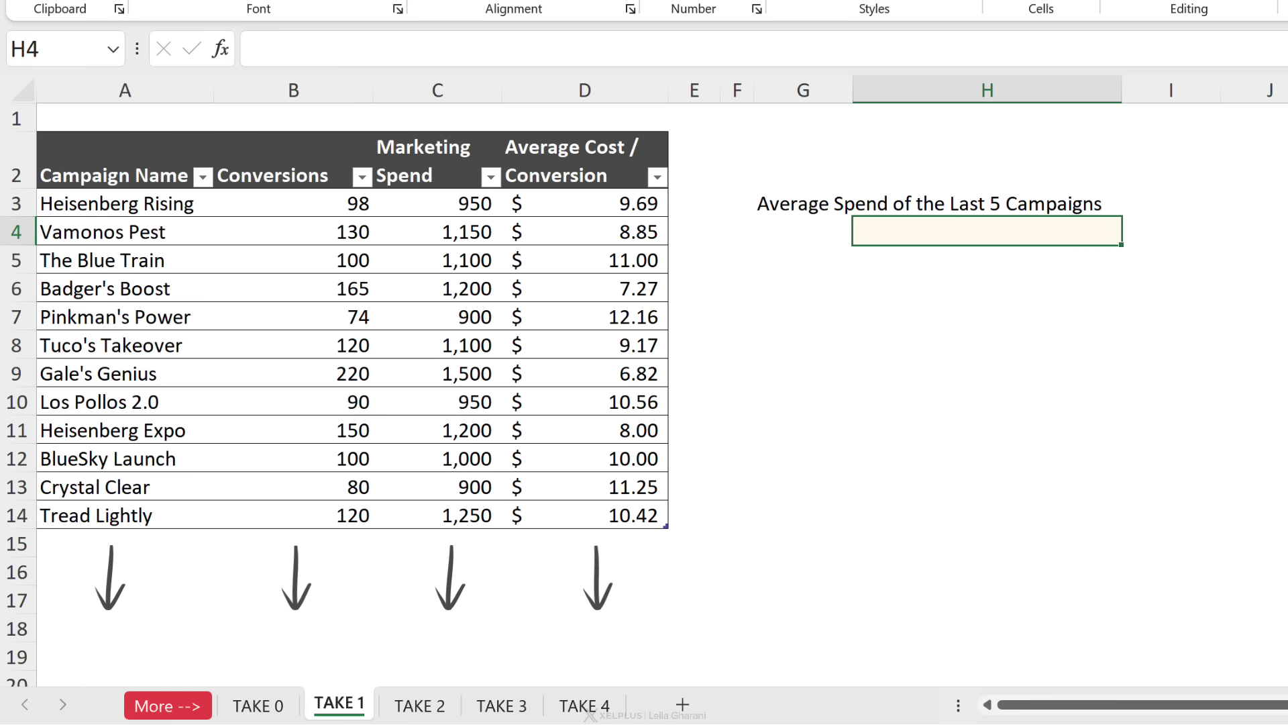
Enter =TAKE(Table_C1[Marketing Spend],-5) in H4 to get the last five spend values
{"action": "type", "text": "=take"}
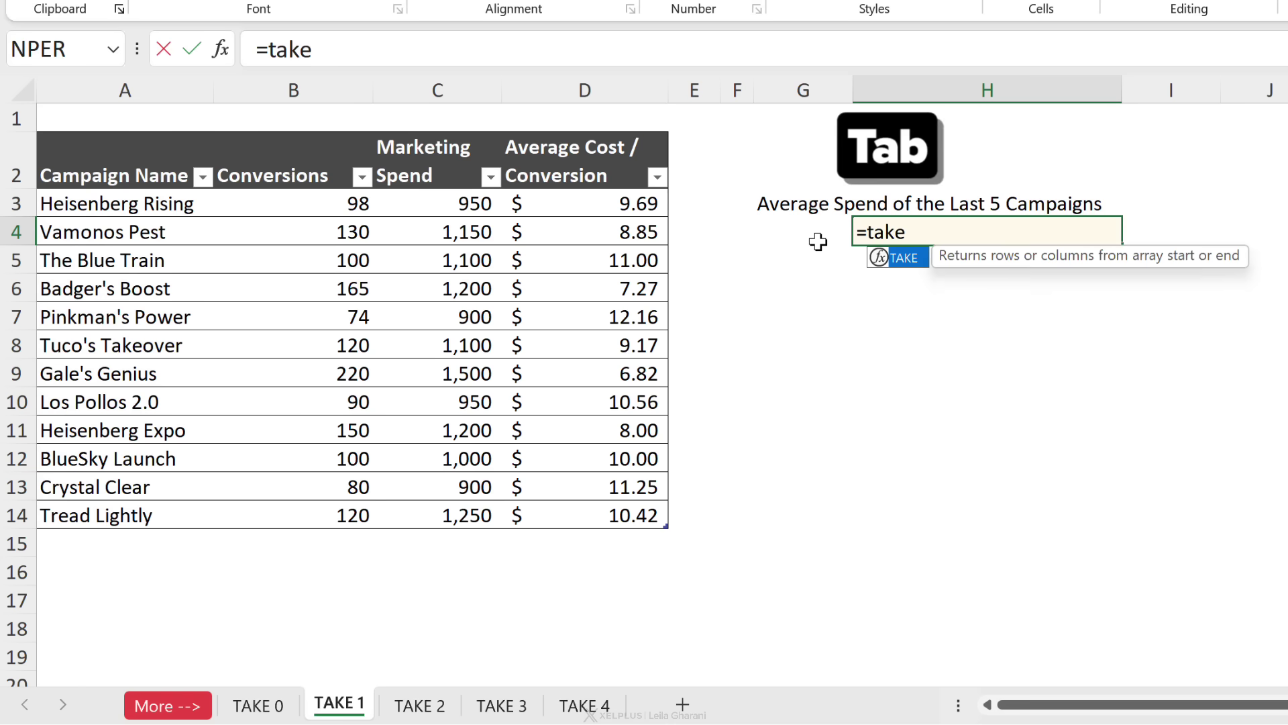
{"action": "key", "text": "Tab"}
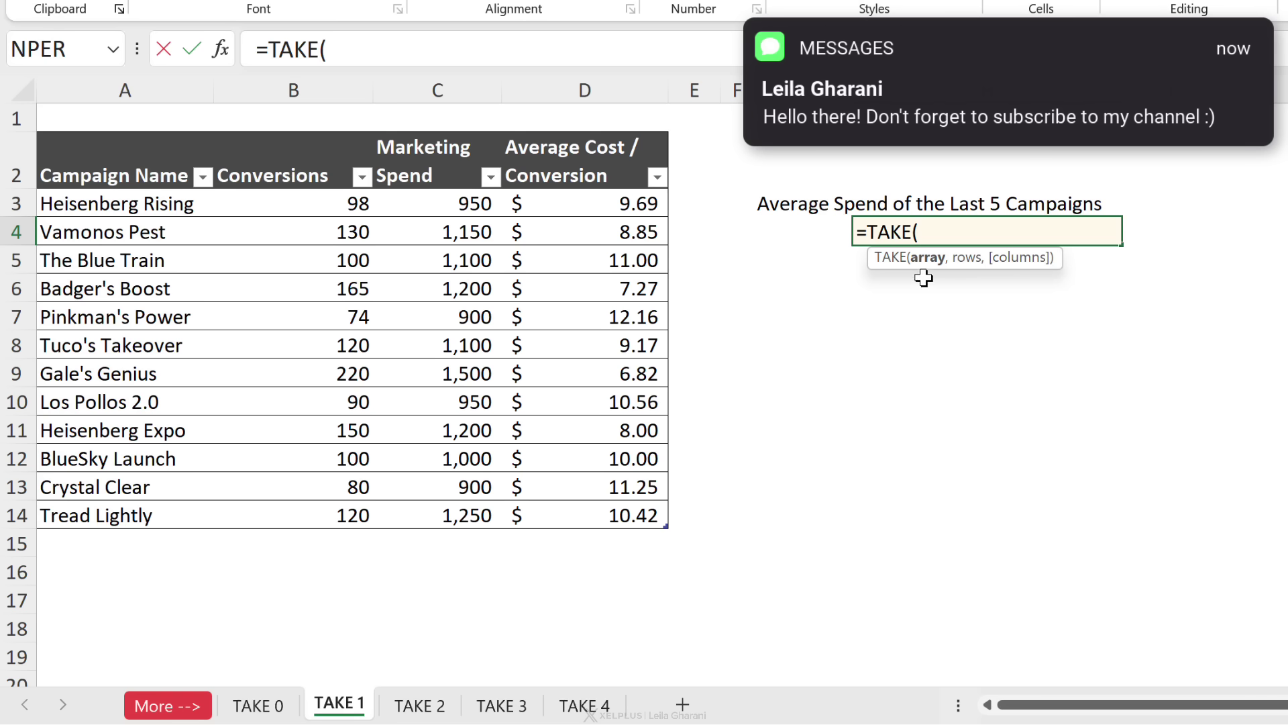
{"action": "left_click", "coordinate": [425, 130]}
{"action": "type", "text": ","}
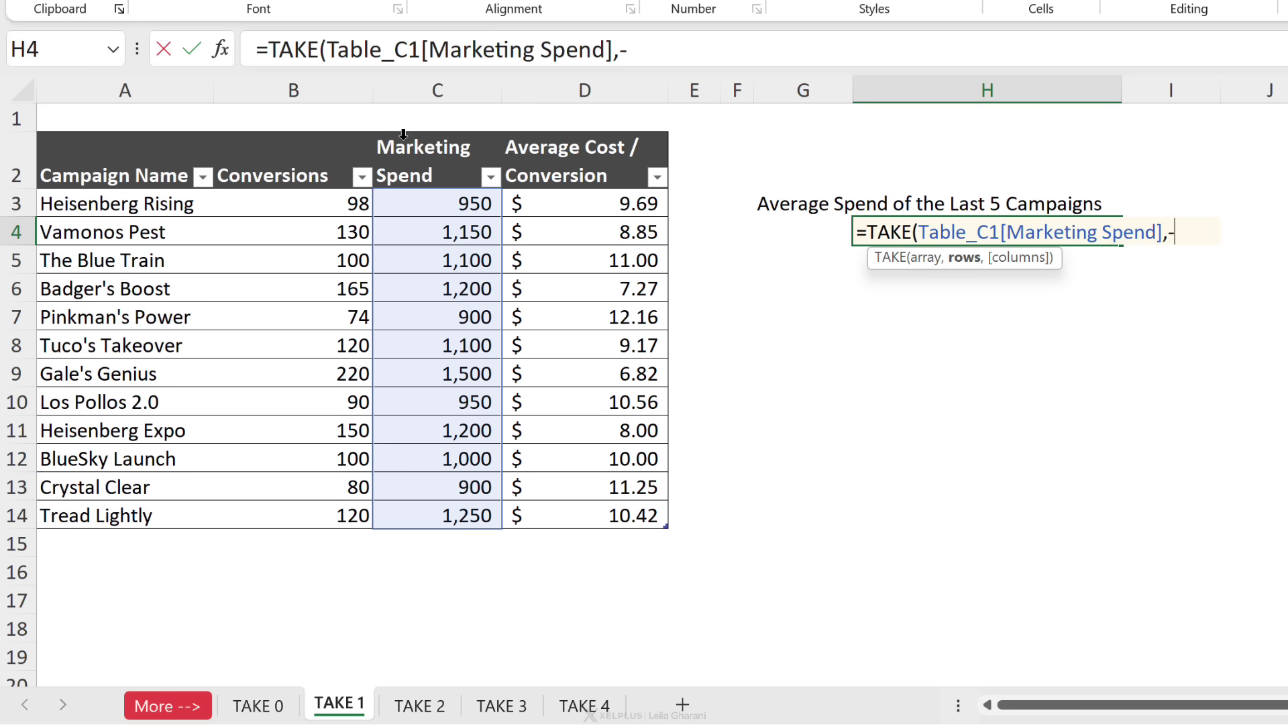
{"action": "type", "text": "-5)"}
{"action": "key", "text": "Return"}
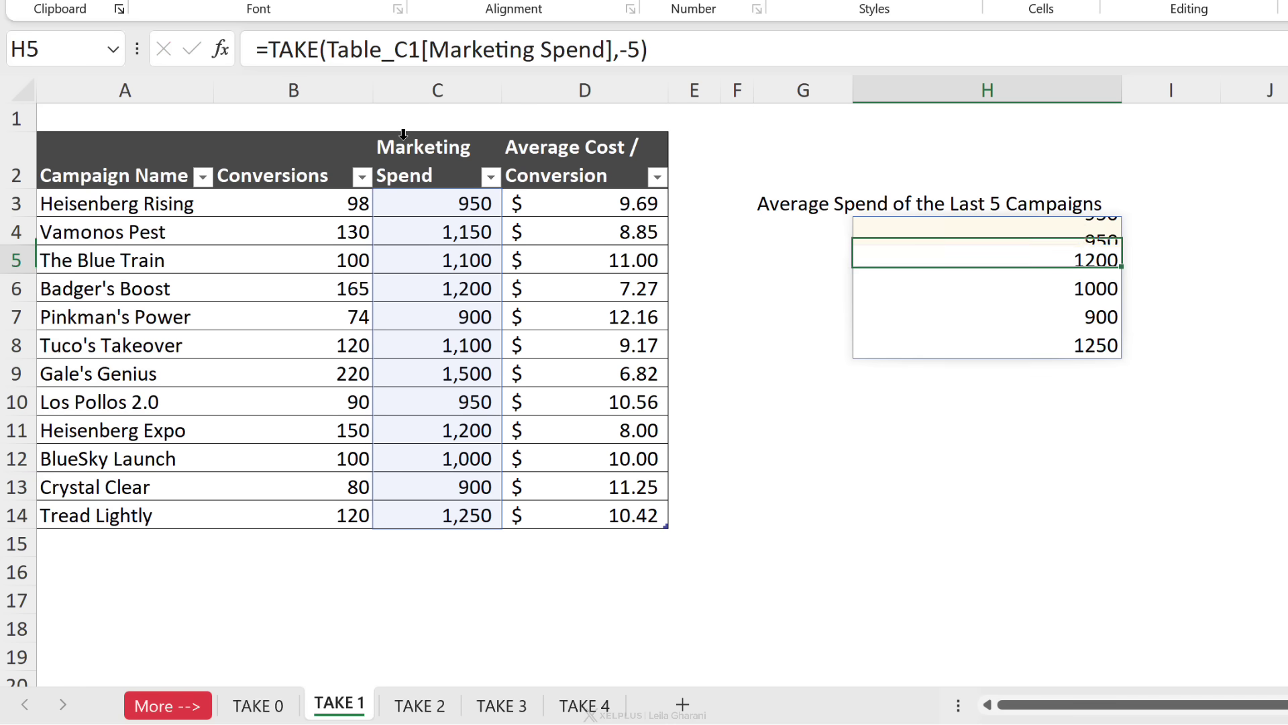
{"action": "left_click", "coordinate": [872, 222]}
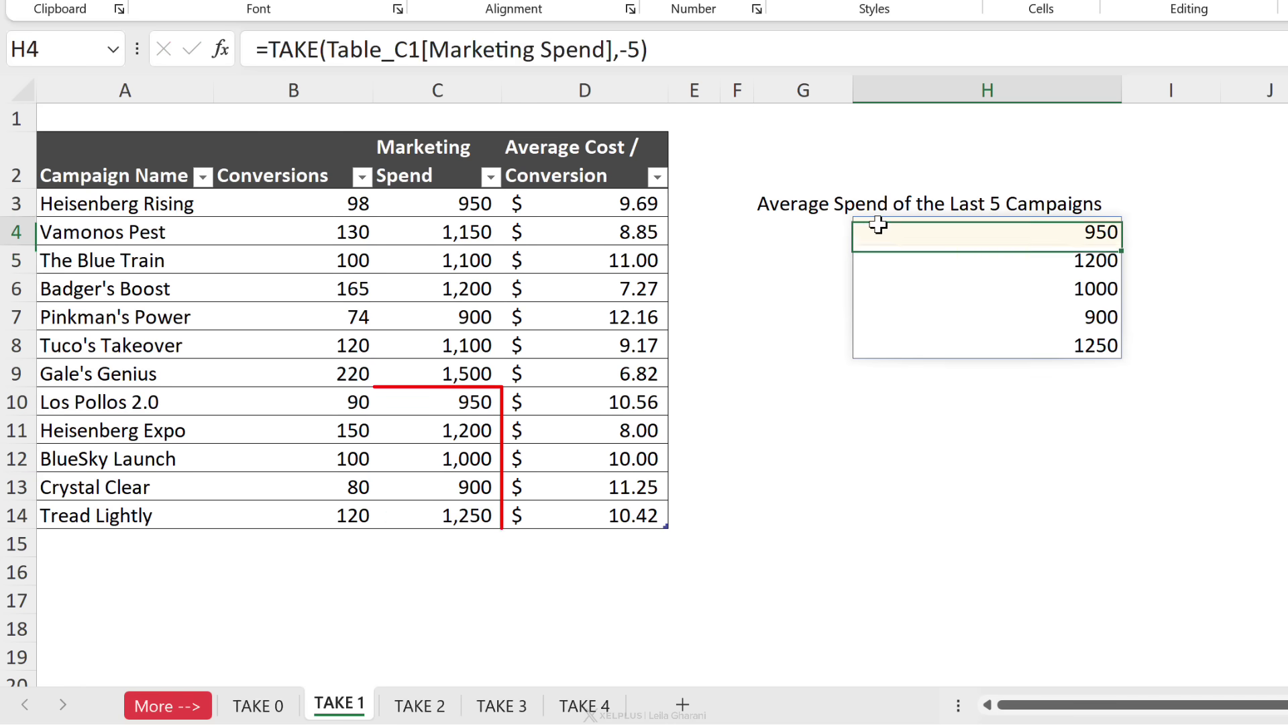
Wrap the H4 formula in AVERAGE so it returns 1,060
{"action": "left_click", "coordinate": [269, 49]}
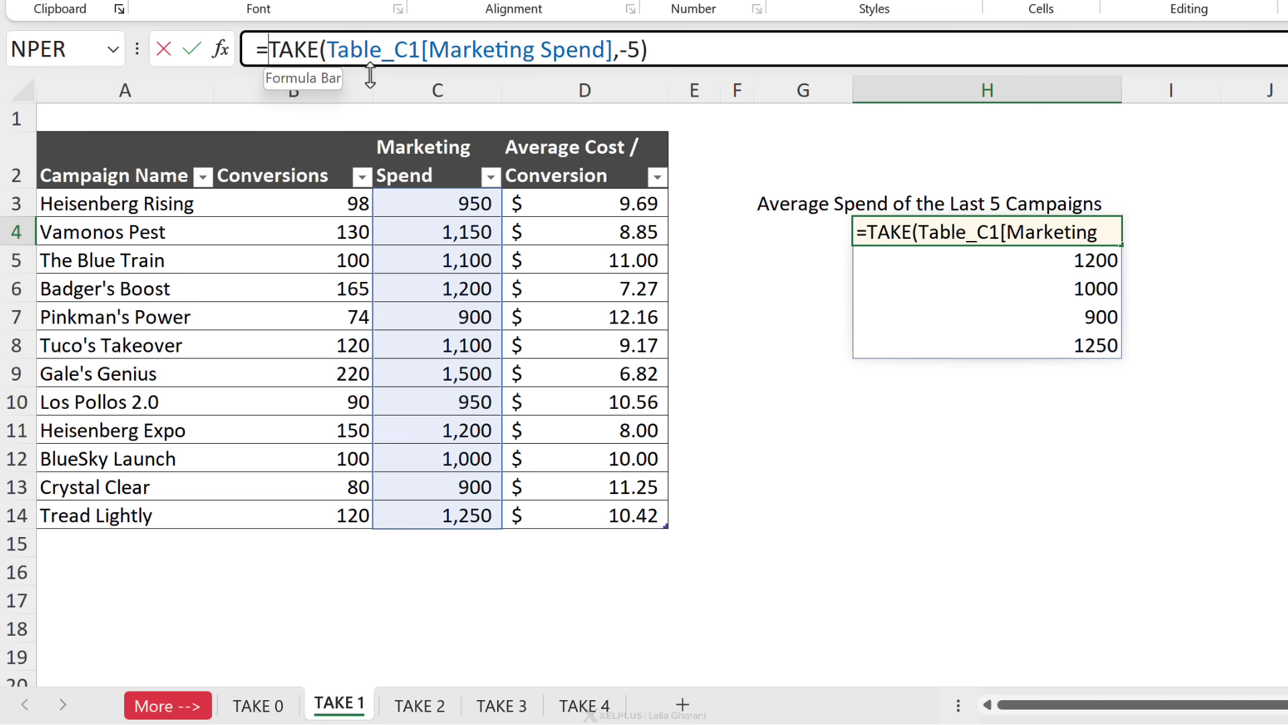
{"action": "type", "text": "aver"}
{"action": "key", "text": "Tab"}
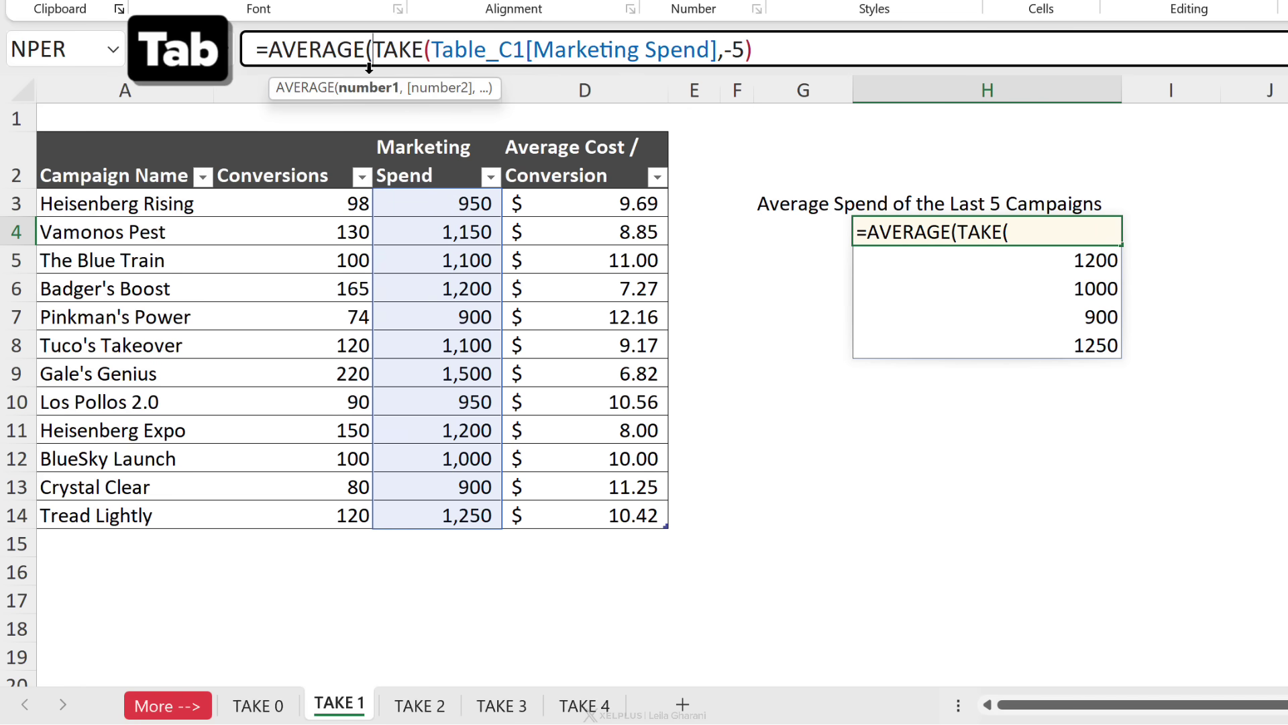
{"action": "left_click", "coordinate": [792, 49]}
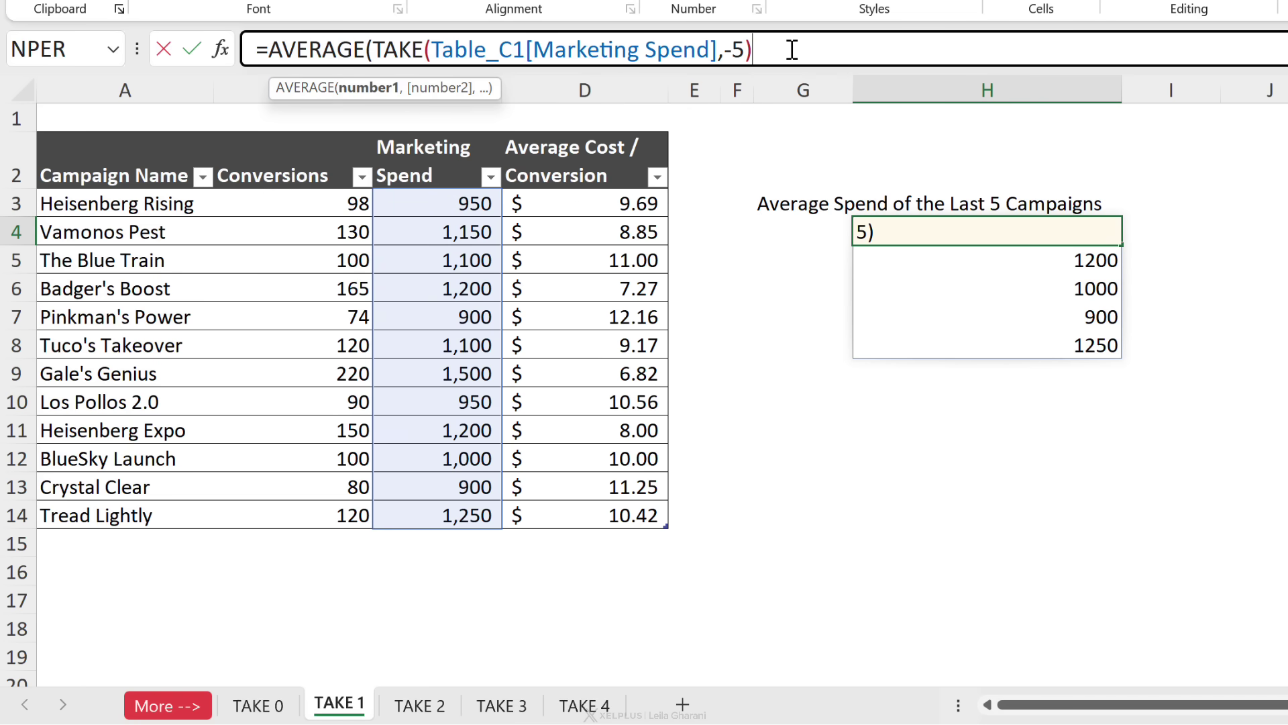
{"action": "key", "text": "Return"}
{"action": "left_click", "coordinate": [1035, 225]}
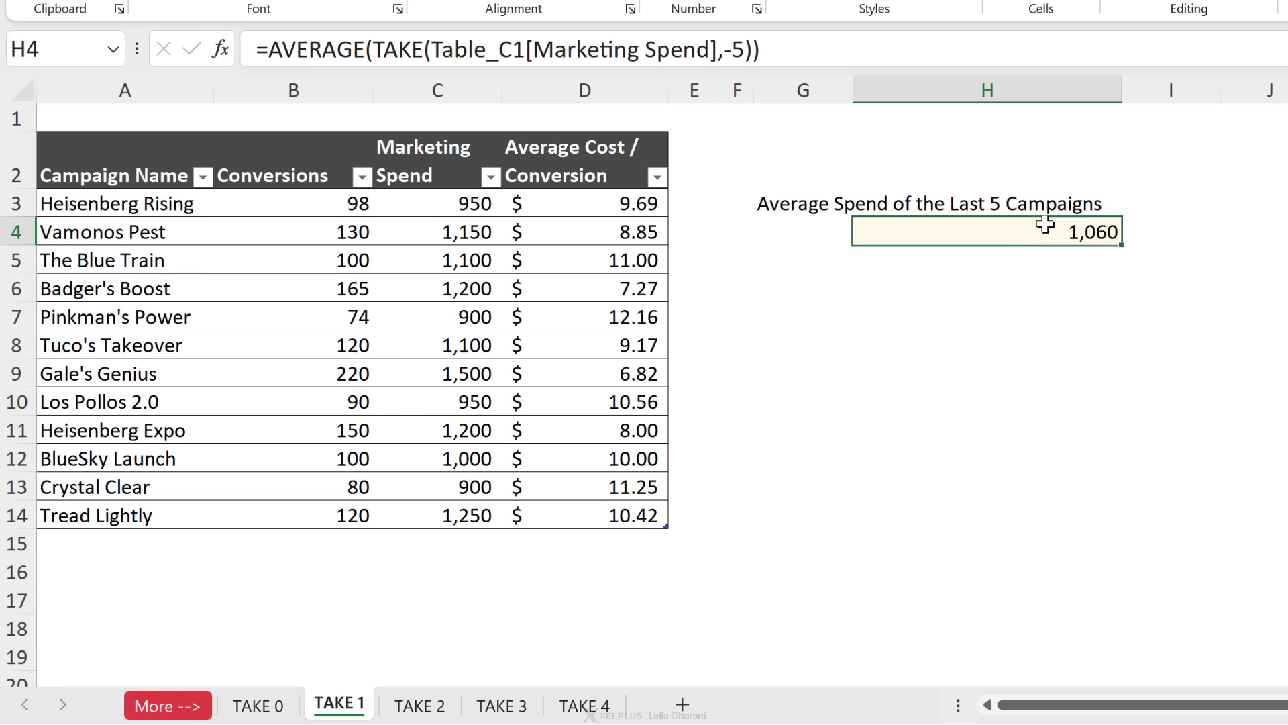
{"action": "left_click", "coordinate": [49, 433]}
Paste copies of the Heisenberg Expo row into rows 15 and 16, then select Marketing Spend C14:C16
{"action": "key", "text": "ctrl+c"}
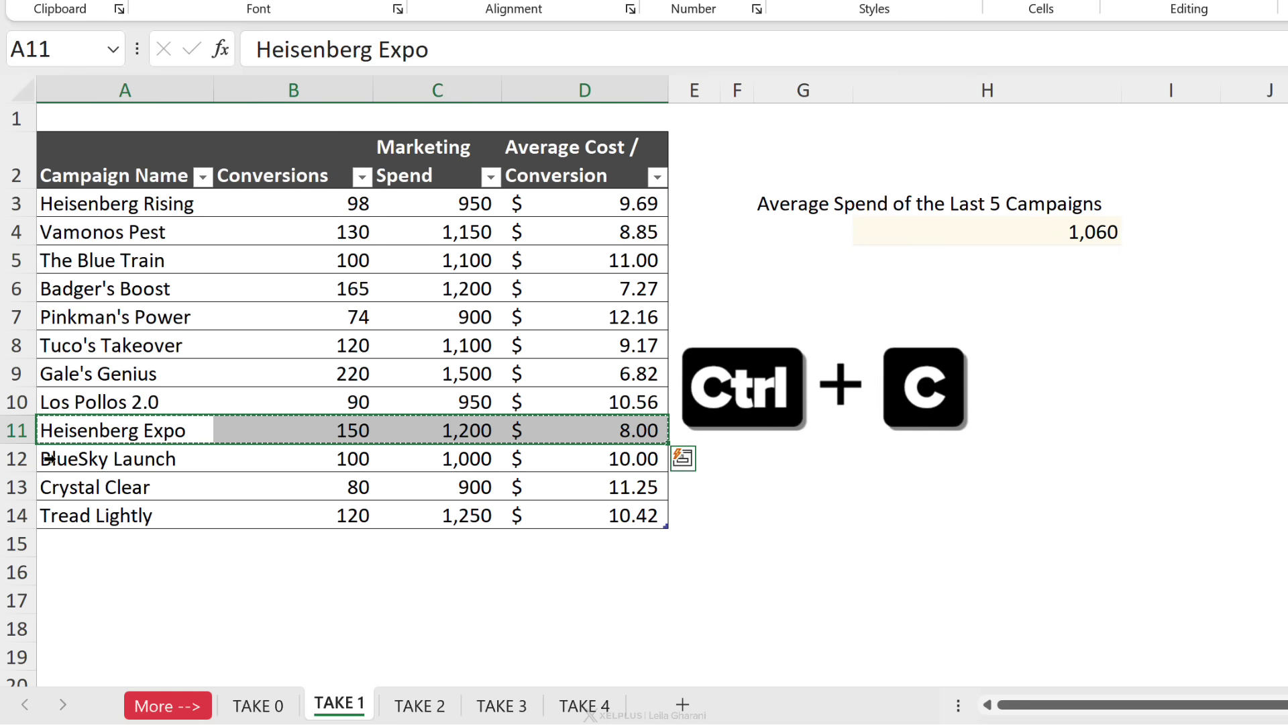
{"action": "left_click", "coordinate": [66, 543]}
{"action": "key", "text": "ctrl+v"}
{"action": "left_click", "coordinate": [70, 567]}
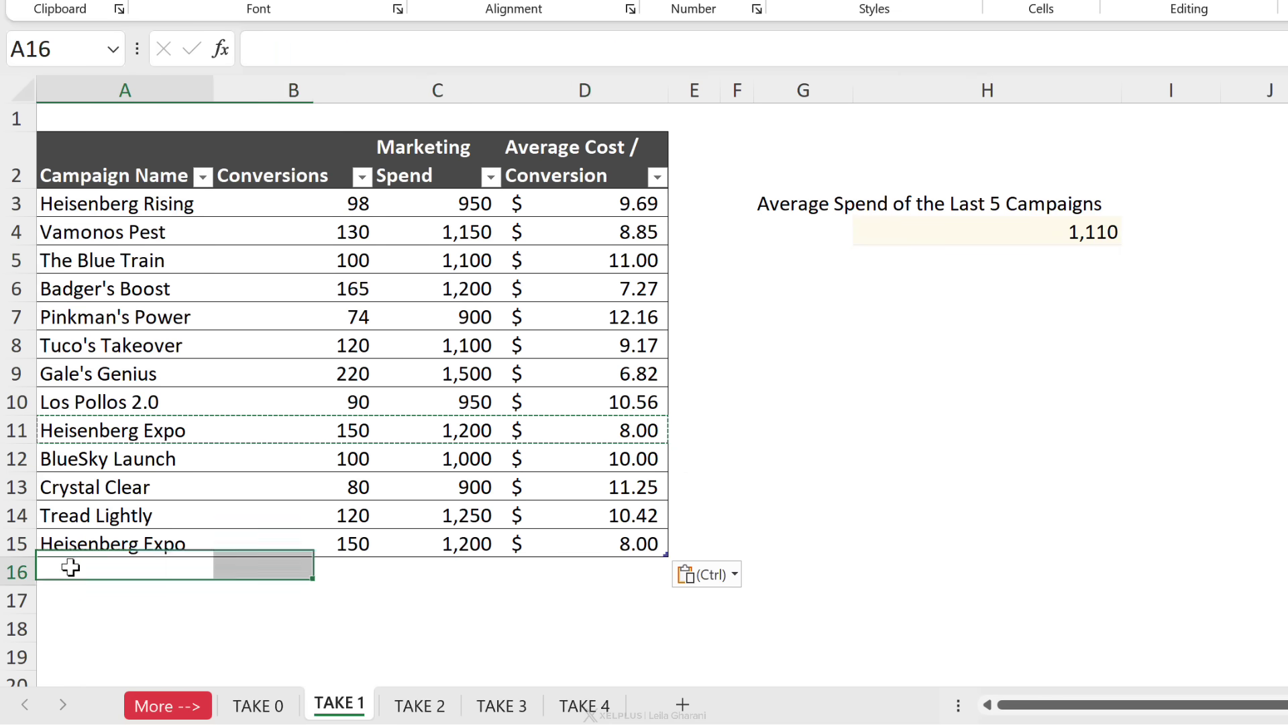
{"action": "key", "text": "ctrl+v"}
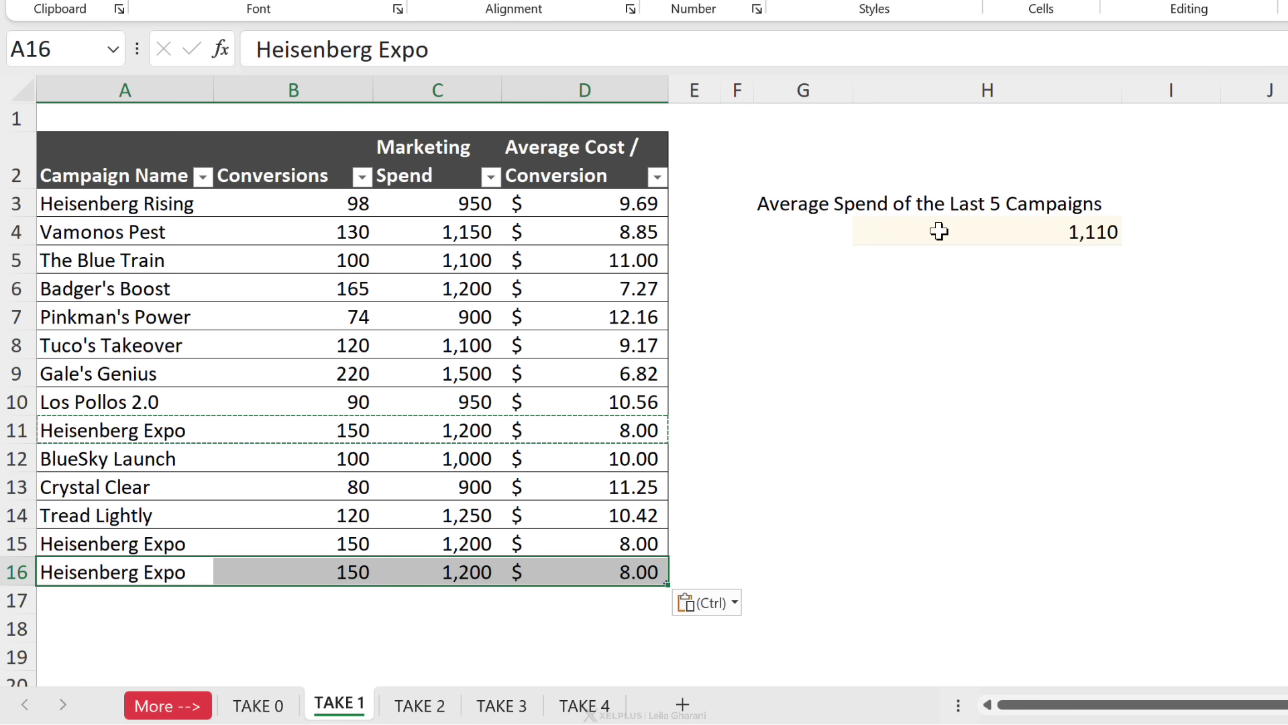
{"action": "left_click", "coordinate": [460, 566]}
{"action": "left_click_drag", "start_coordinate": [437, 572], "coordinate": [441, 468]}
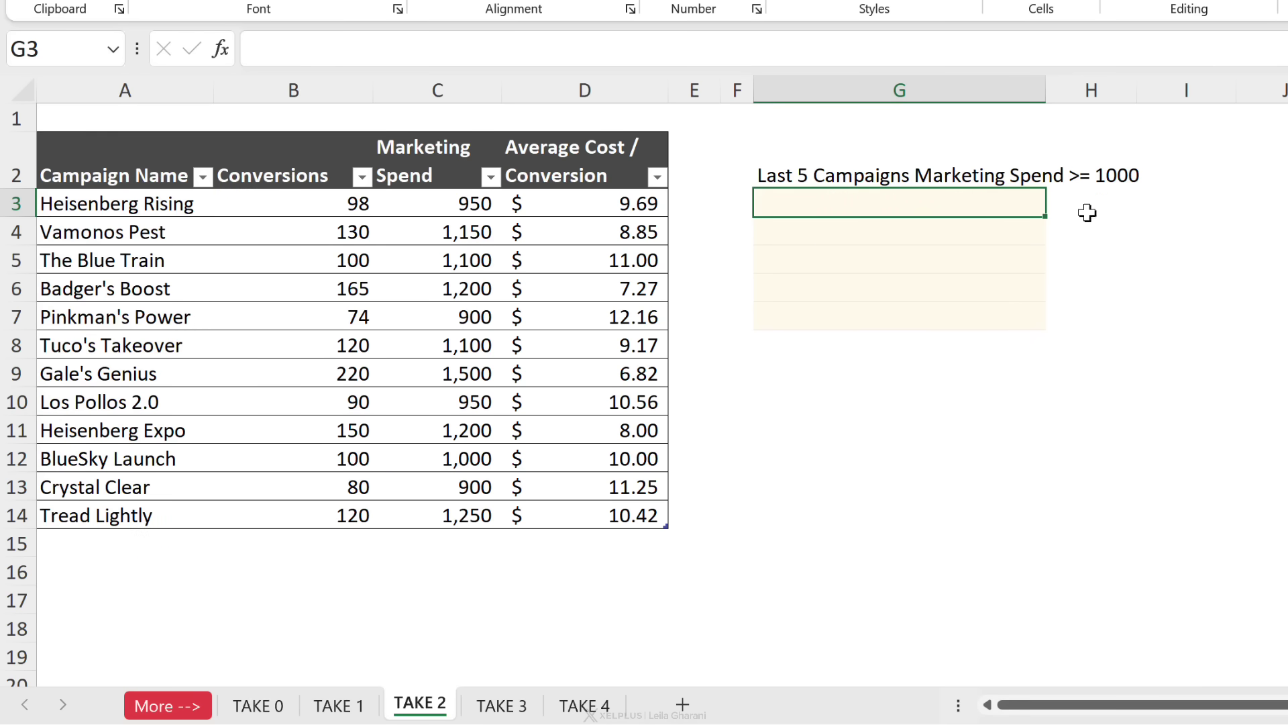
Enter a FILTER in G3 listing campaign names whose Marketing Spend is >=1000
{"action": "type", "text": "=fil"}
{"action": "key", "text": "Tab"}
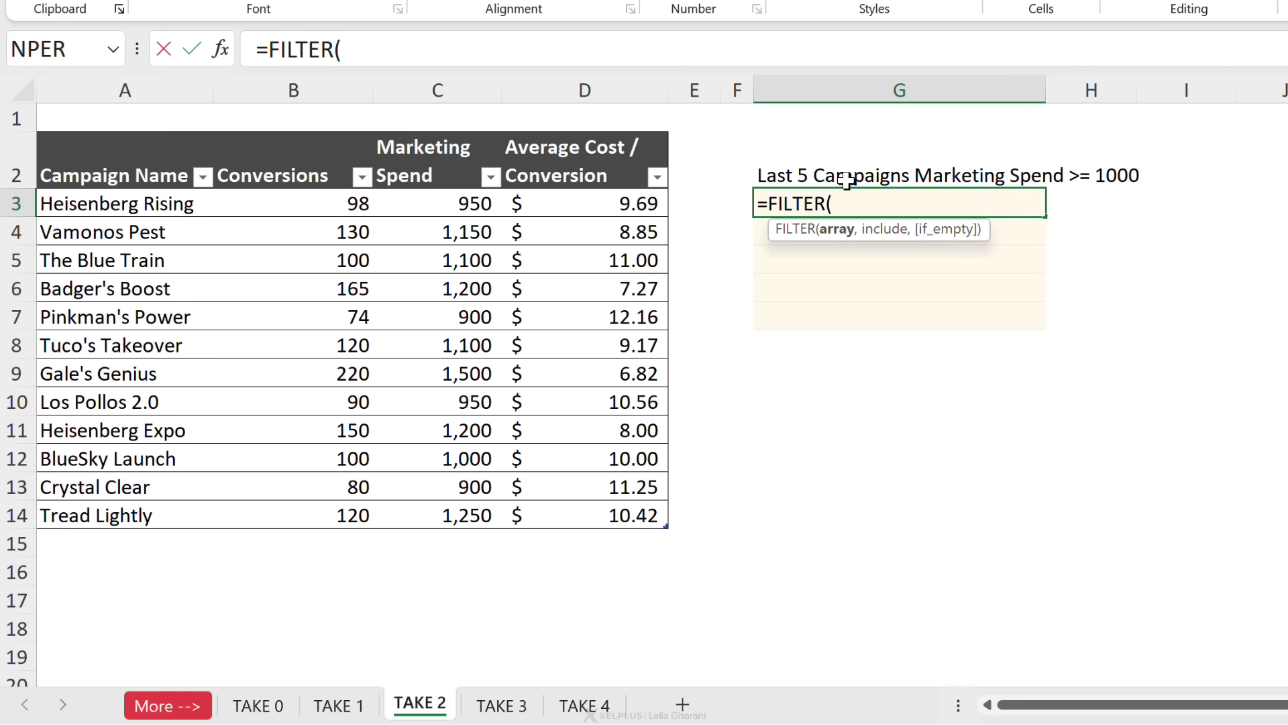
{"action": "left_click", "coordinate": [136, 137]}
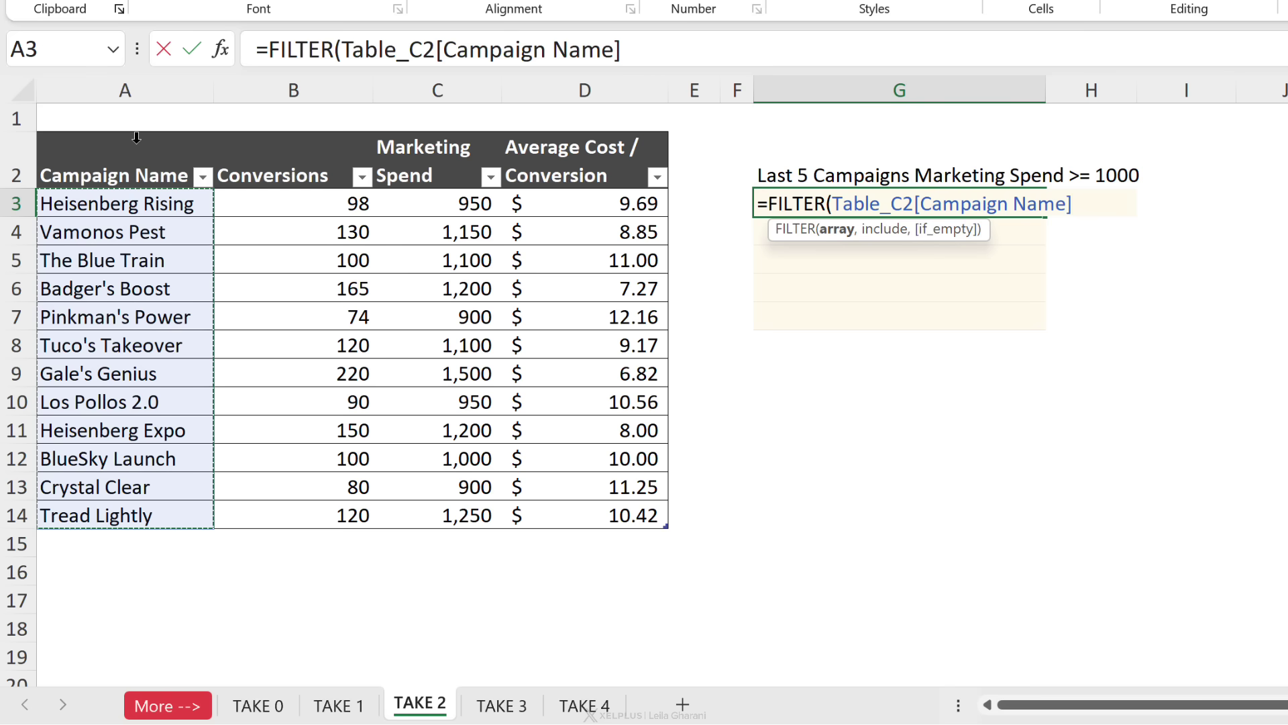
{"action": "type", "text": ","}
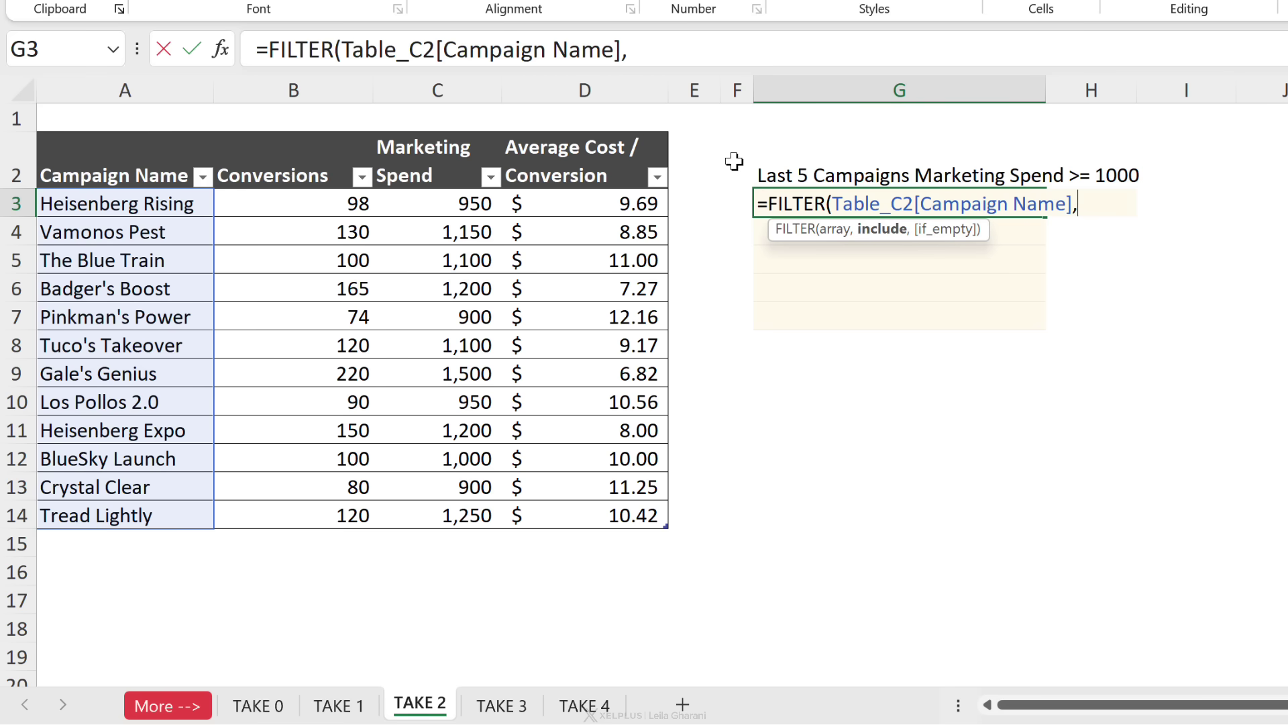
{"action": "left_click", "coordinate": [422, 149]}
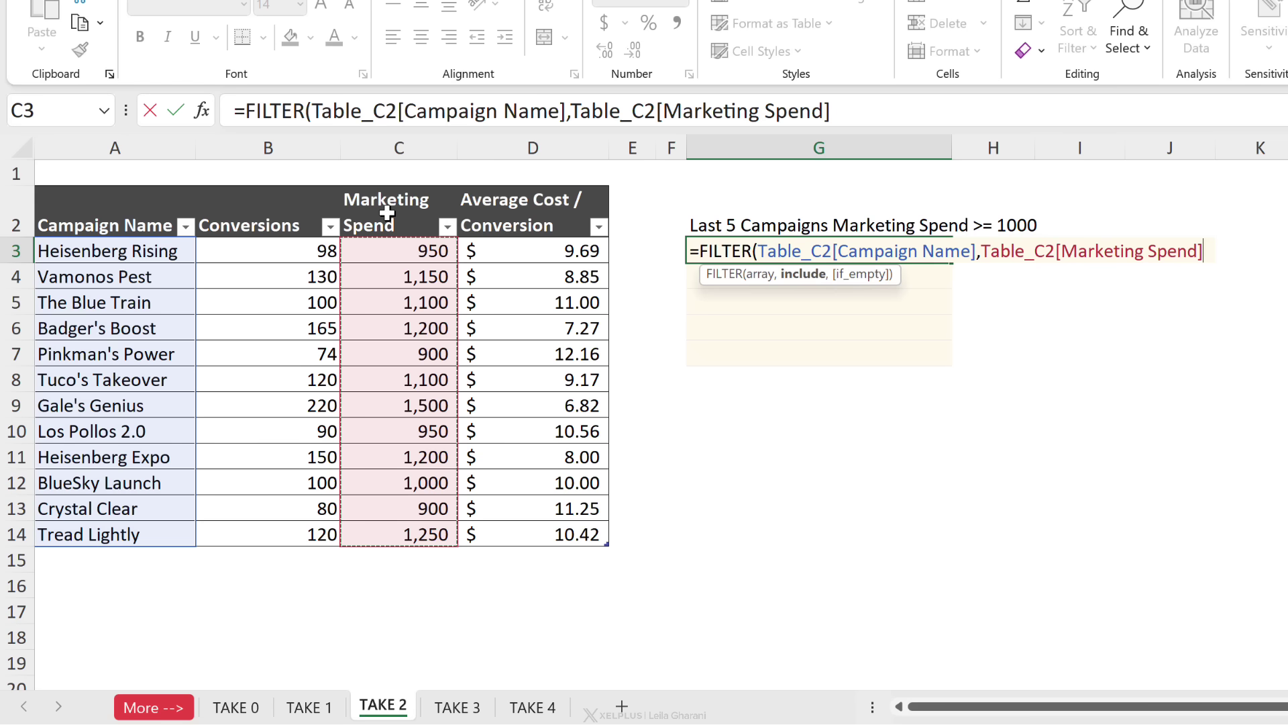
{"action": "type", "text": ">=1"}
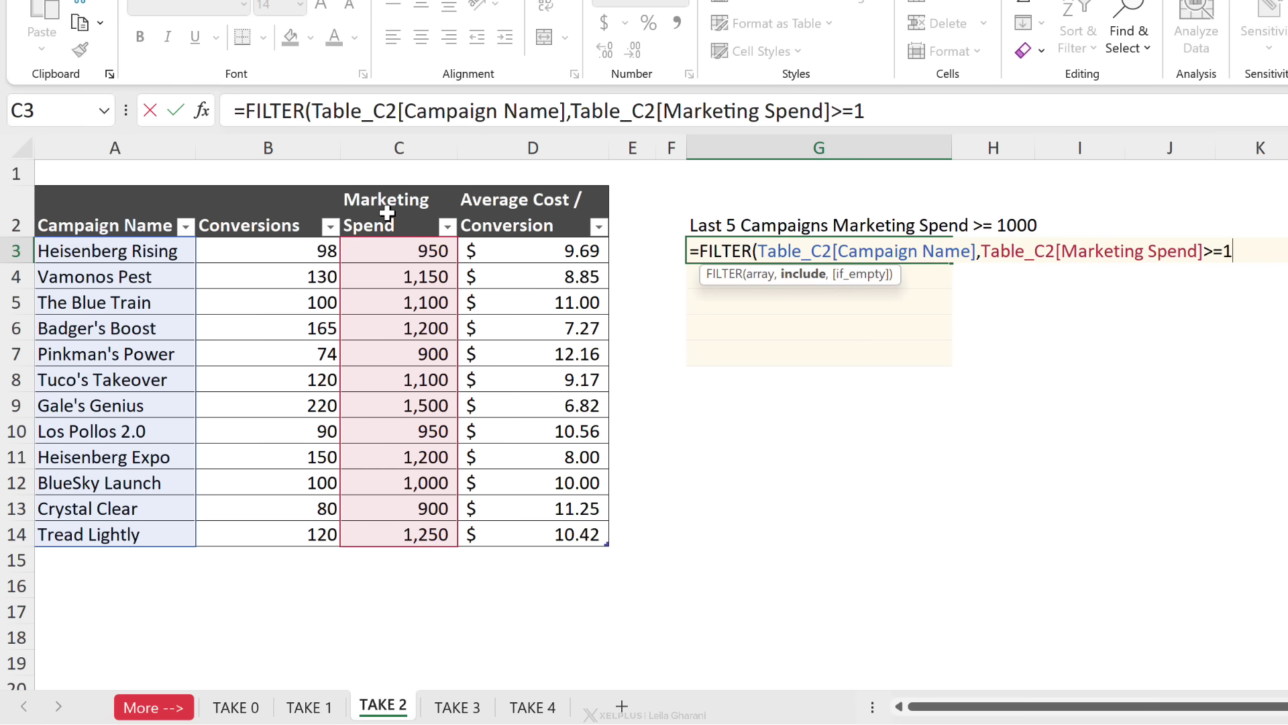
{"action": "type", "text": "000)"}
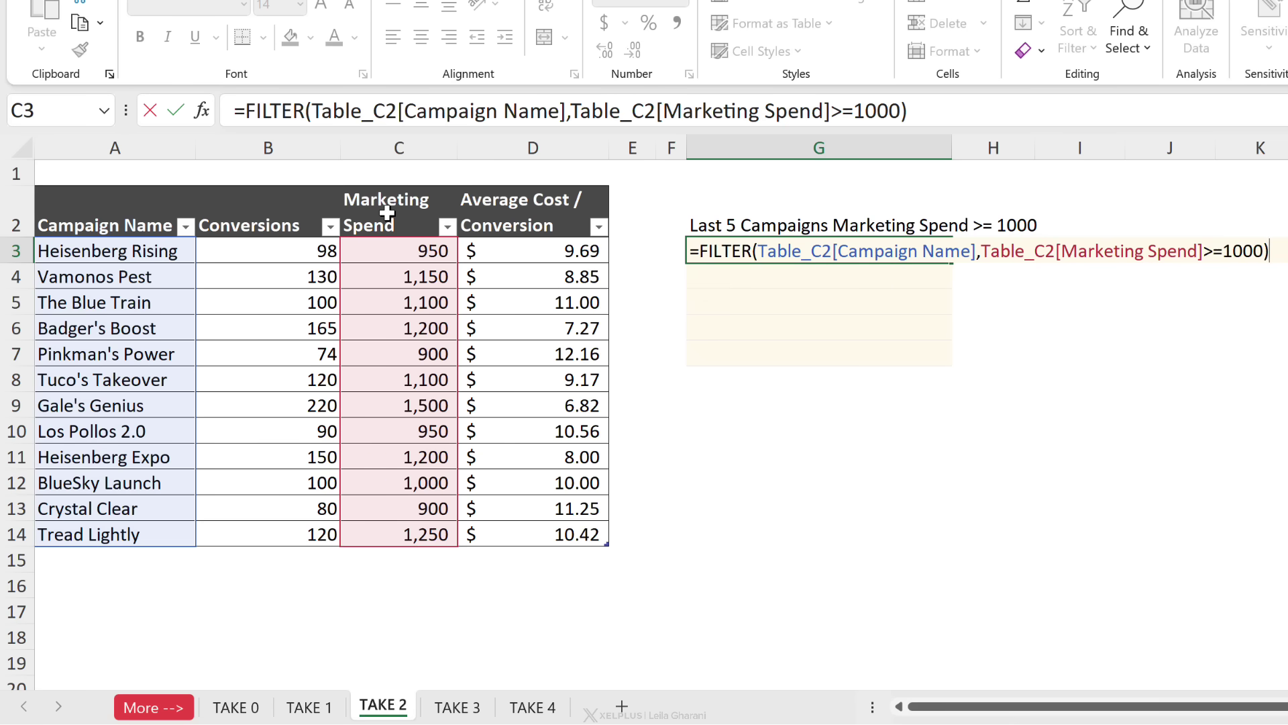
{"action": "key", "text": "ctrl+Return"}
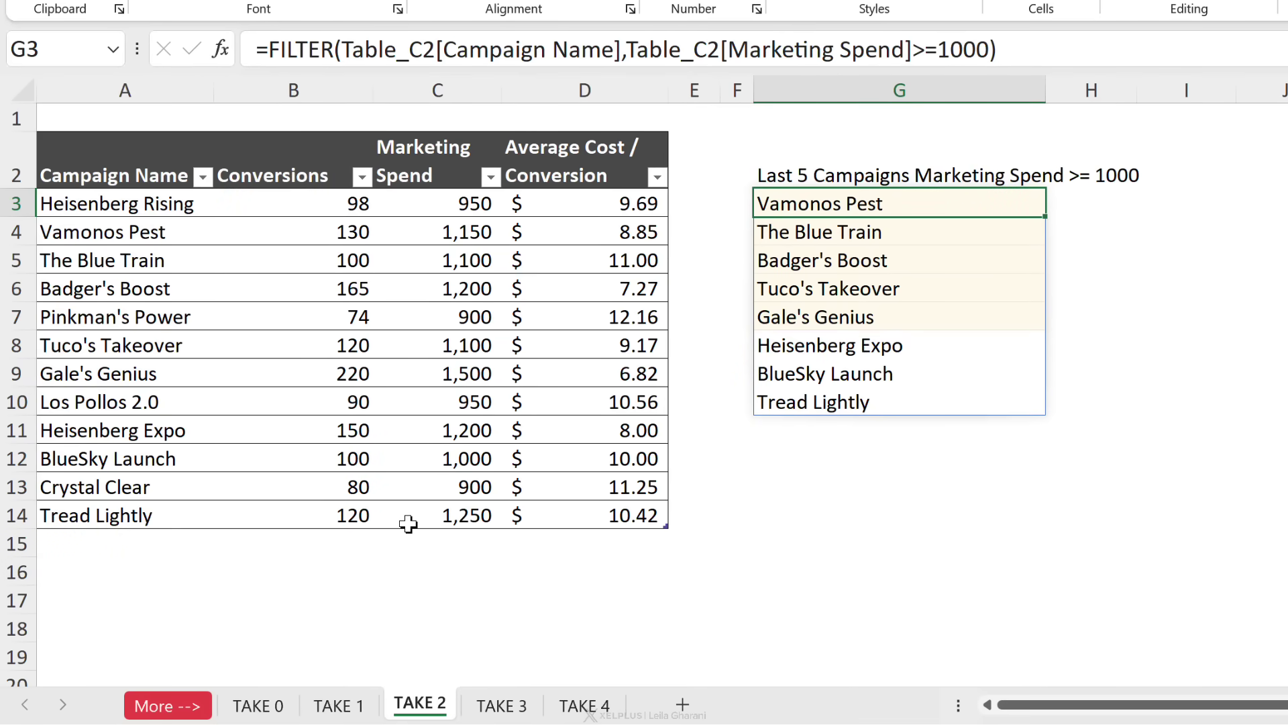
Wrap the FILTER in TAKE with -5 to keep only the last five campaigns
{"action": "left_click", "coordinate": [271, 51]}
{"action": "type", "text": "take"}
{"action": "key", "text": "Tab"}
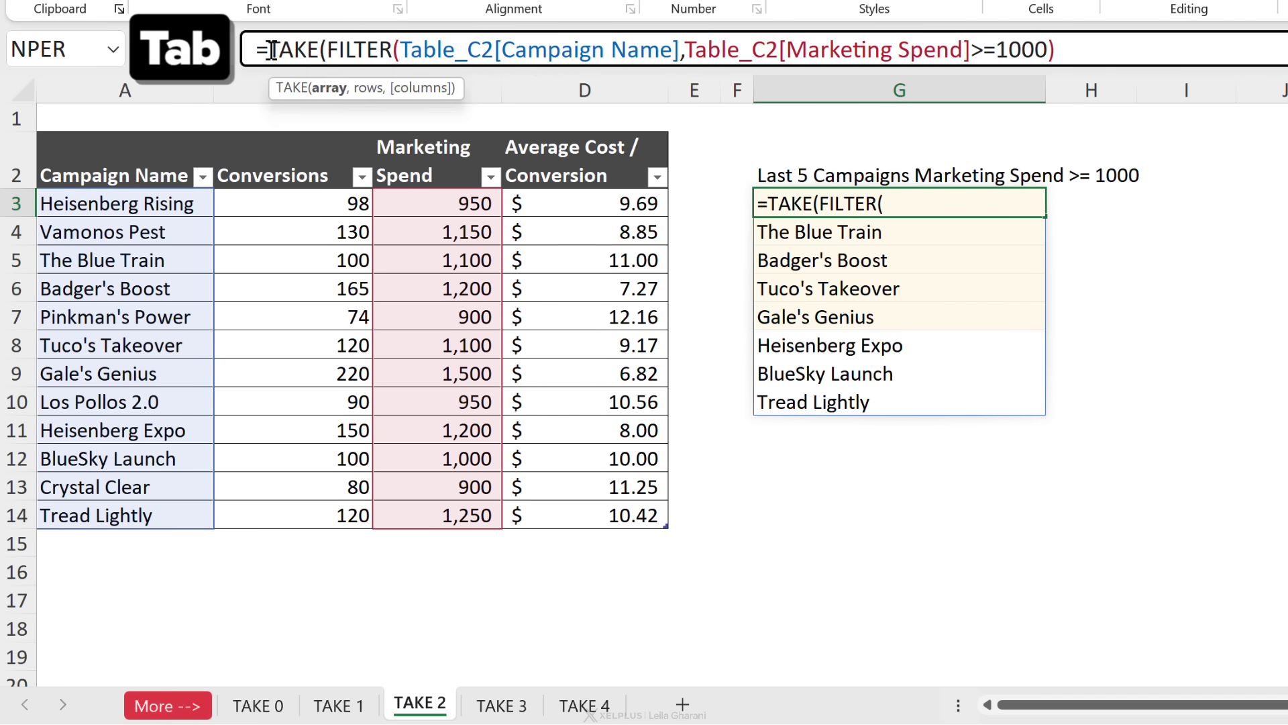
{"action": "left_click", "coordinate": [1148, 60]}
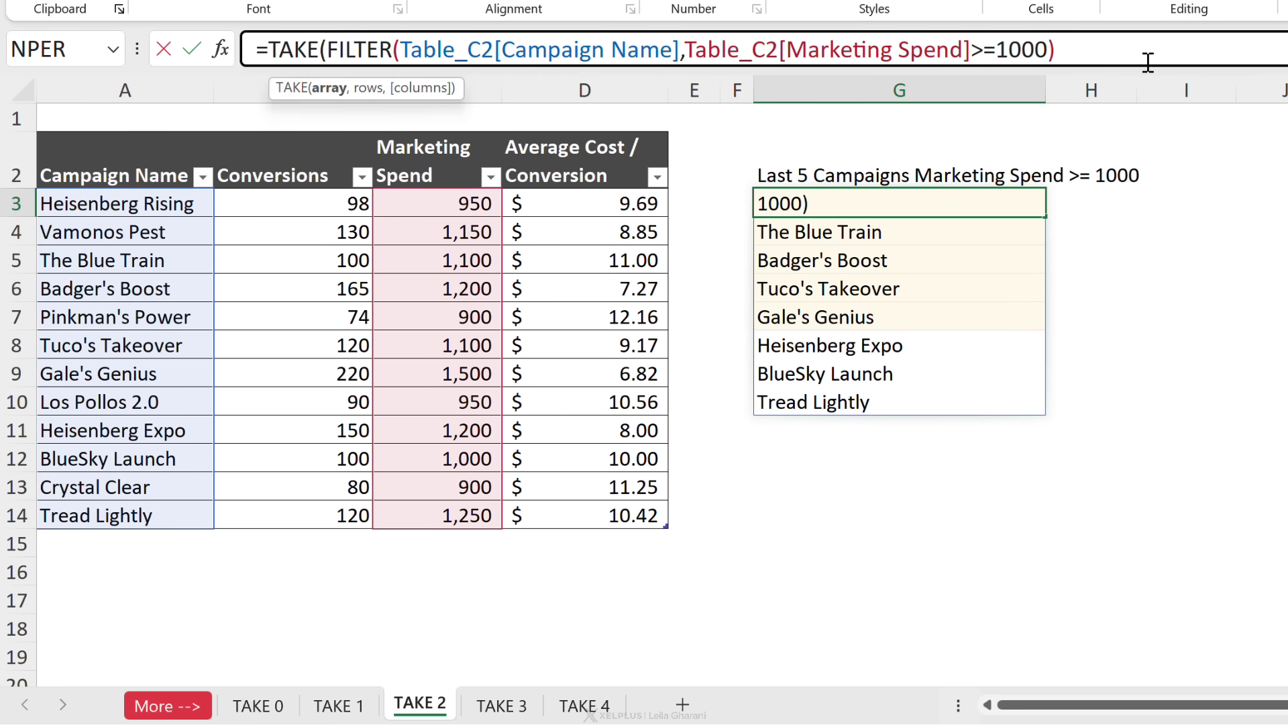
{"action": "type", "text": ",-5)"}
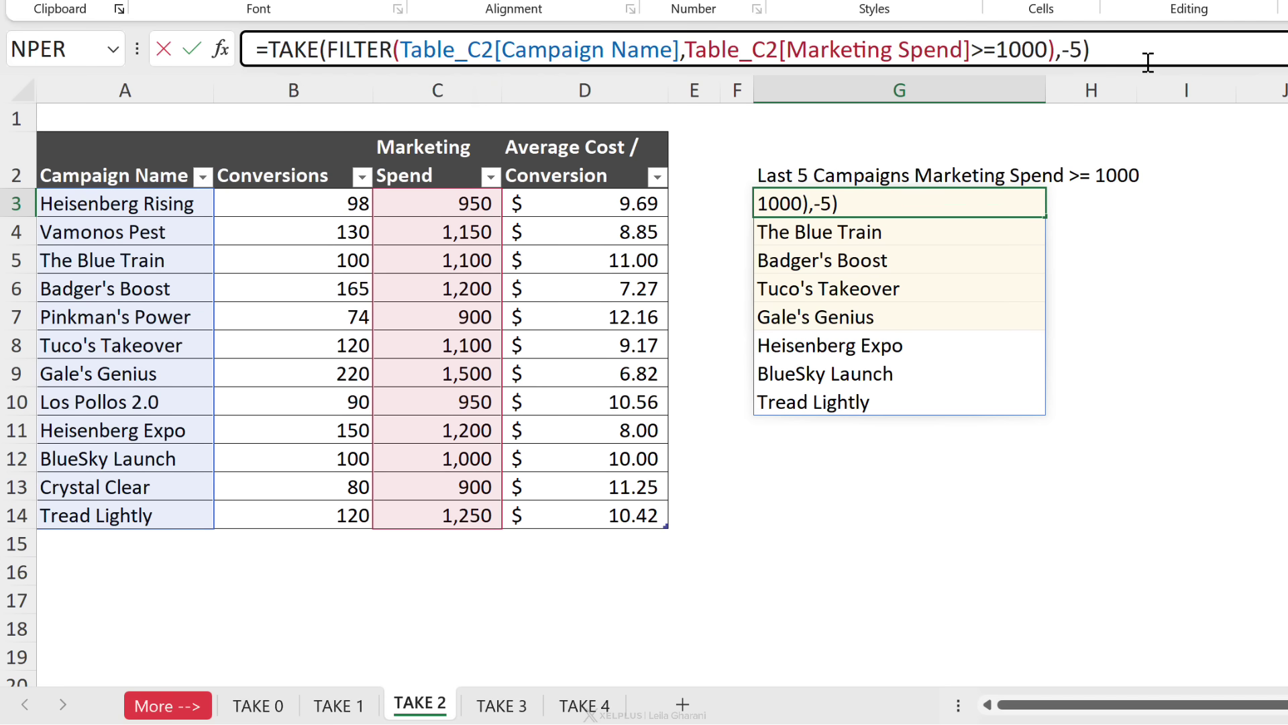
{"action": "key", "text": "ctrl+Return"}
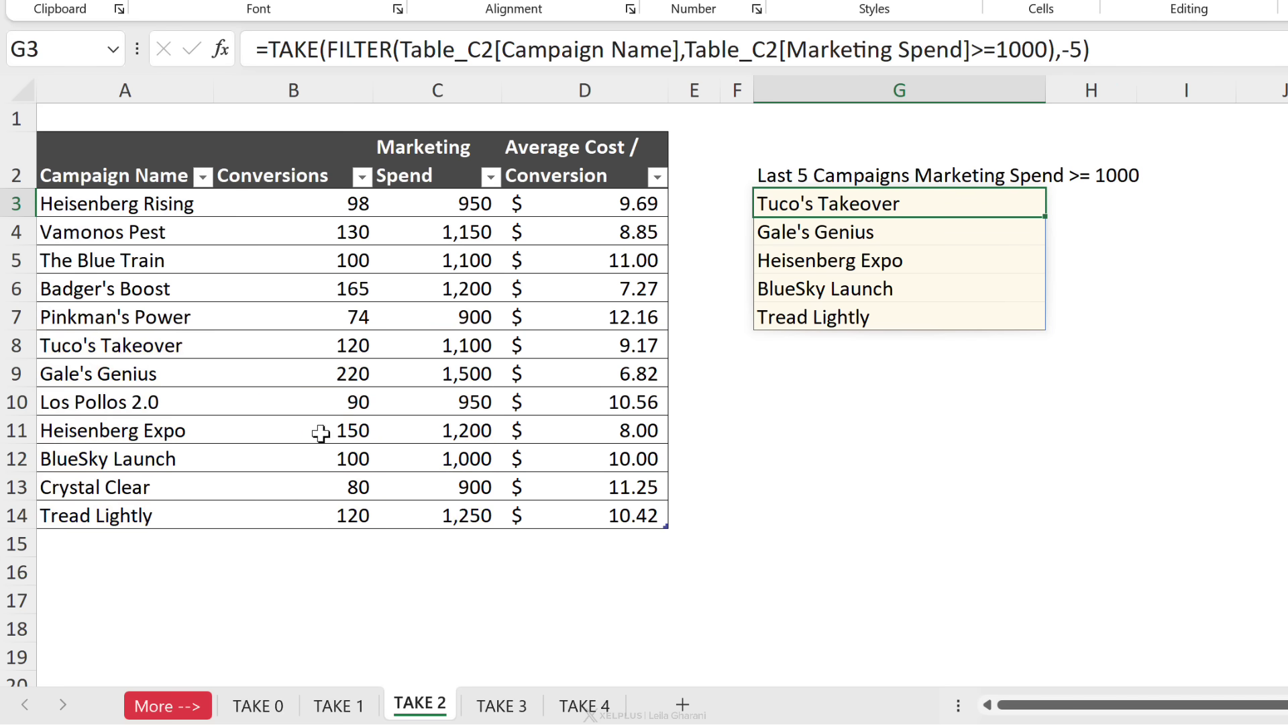
Copy the Heisenberg Expo row A11:D11 into A15 and rename it LG Expo
{"action": "left_click_drag", "start_coordinate": [142, 429], "coordinate": [564, 429]}
{"action": "key", "text": "ctrl+c"}
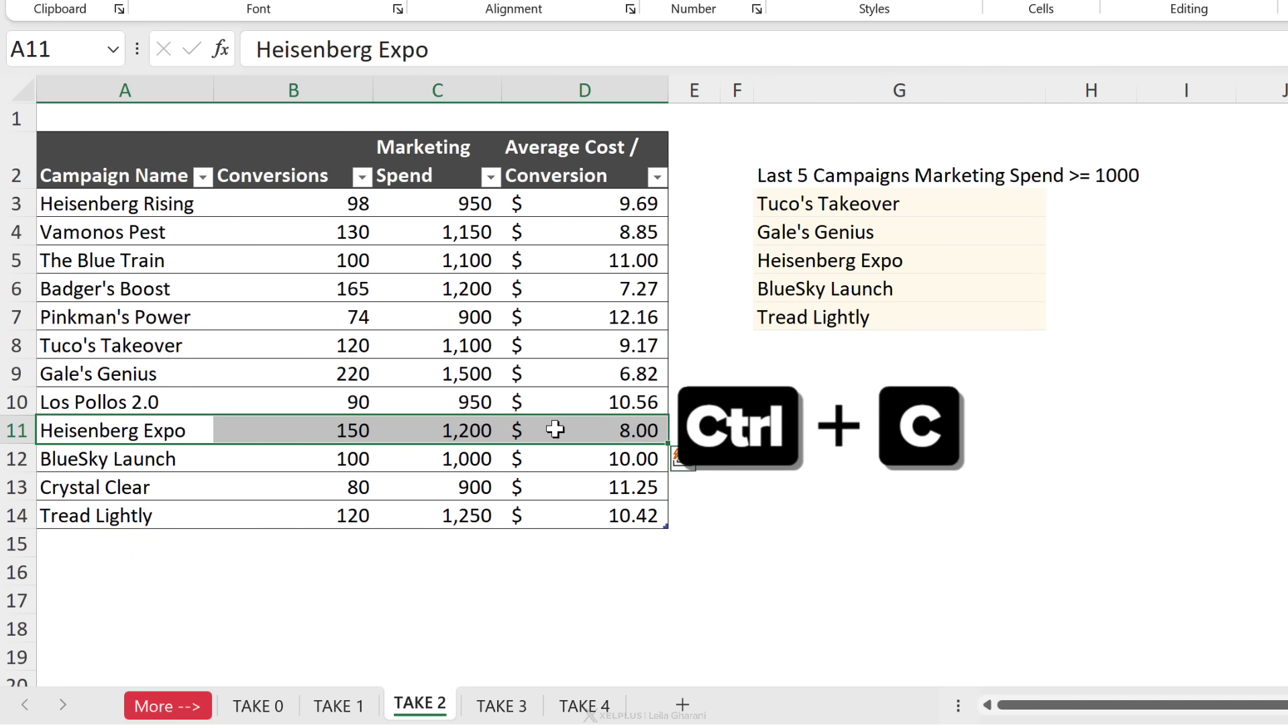
{"action": "left_click", "coordinate": [107, 542]}
{"action": "key", "text": "ctrl+v"}
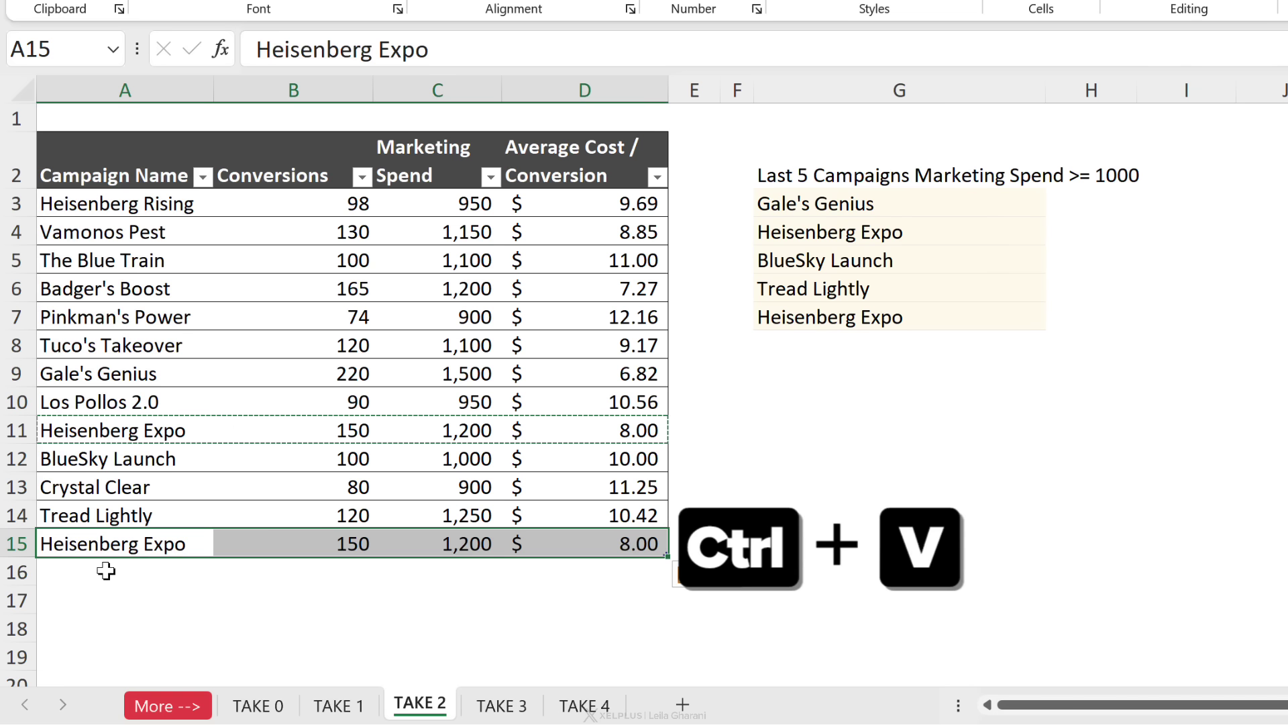
{"action": "left_click", "coordinate": [111, 545]}
{"action": "type", "text": "LG"}
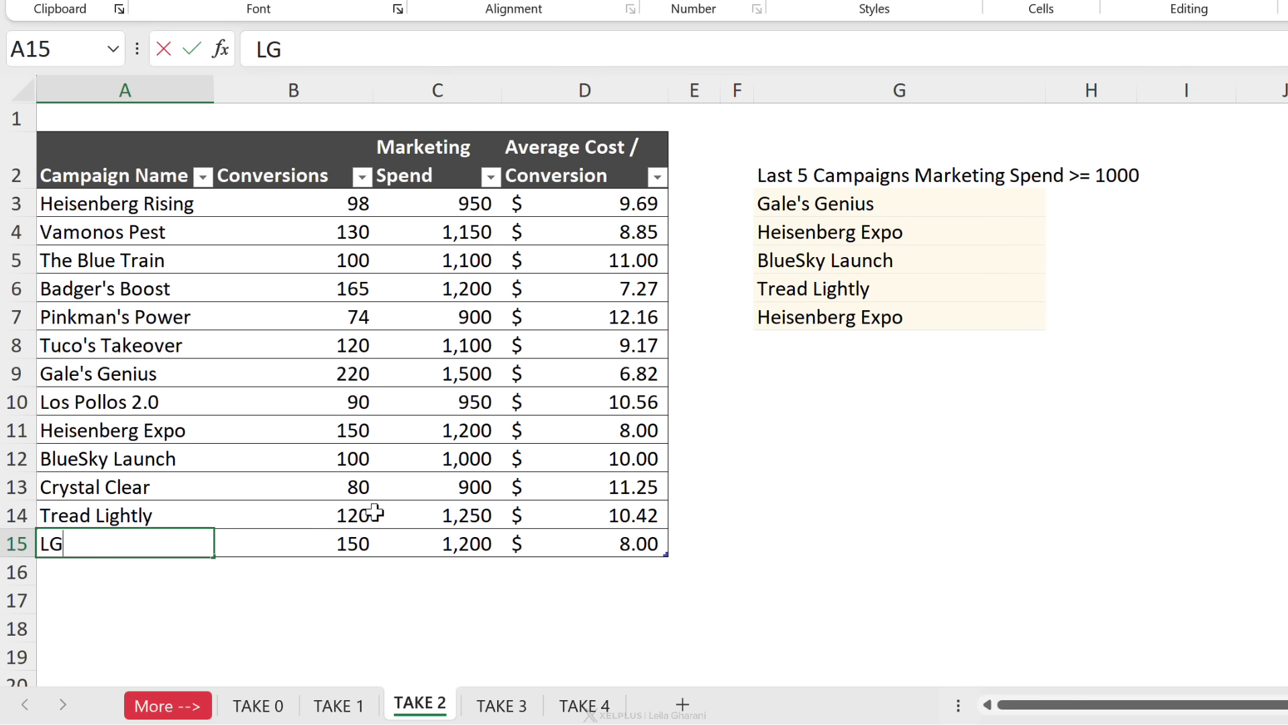
{"action": "type", "text": " Expo"}
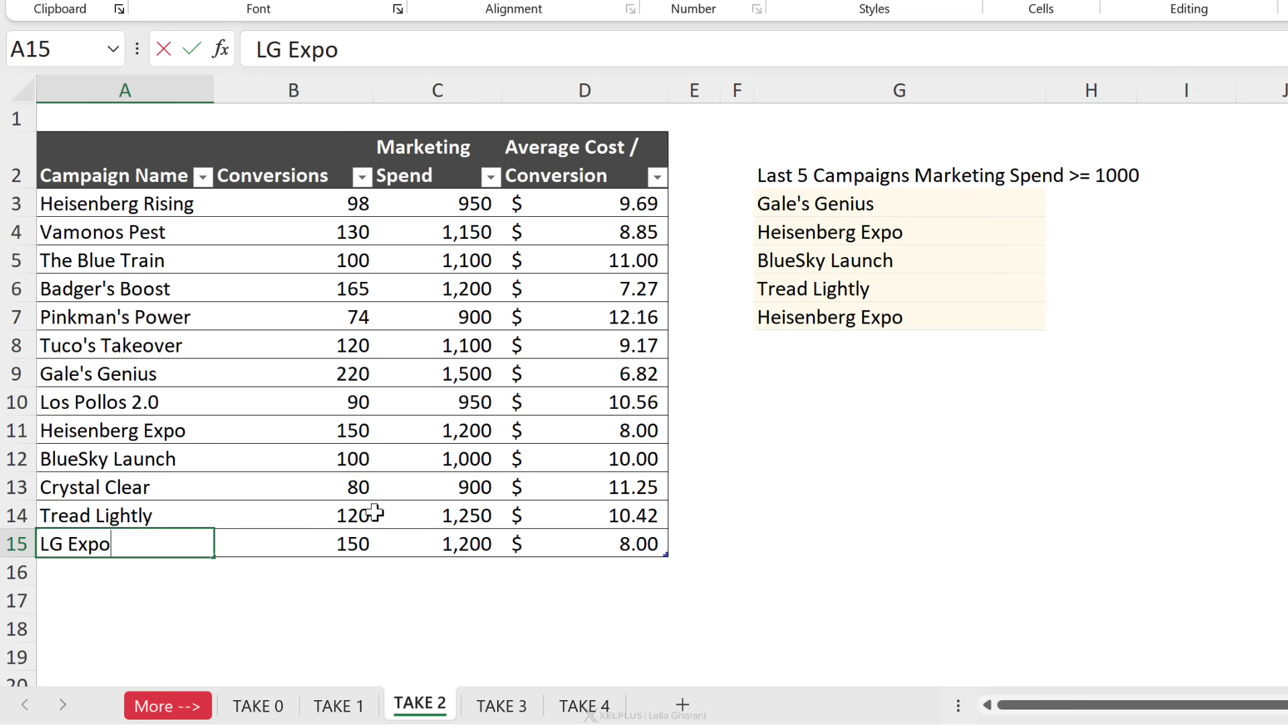
{"action": "key", "text": "Tab"}
{"action": "key", "text": "Tab"}
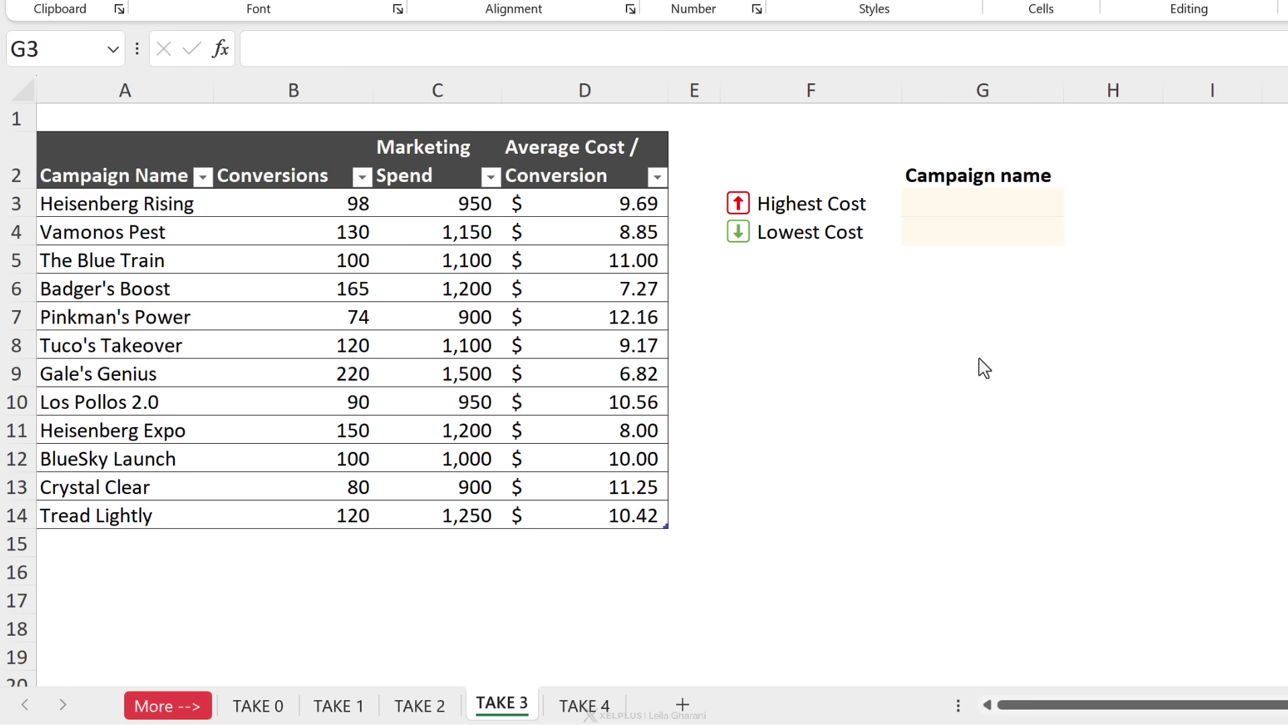
Enter =SORTBY(Table_C18[Campaign Name],Table_C18[Average Cost / Conversion]) in G3
{"action": "left_click", "coordinate": [959, 206]}
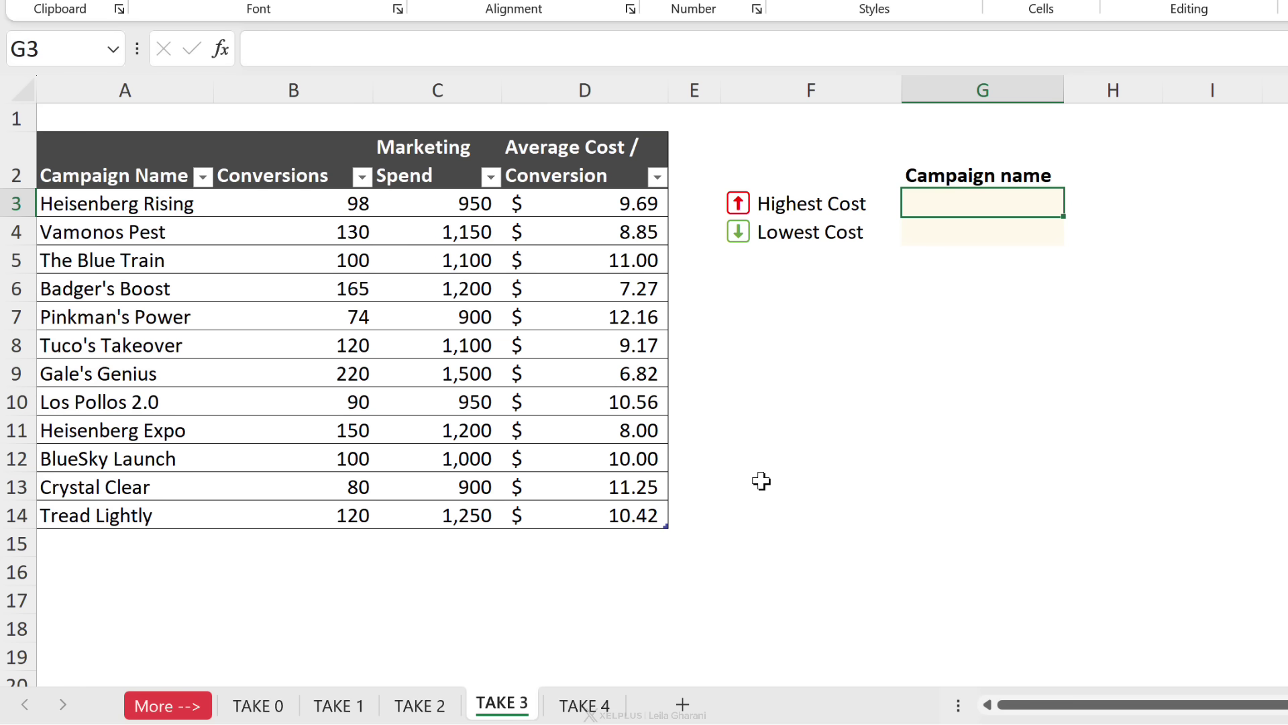
{"action": "type", "text": "=sor"}
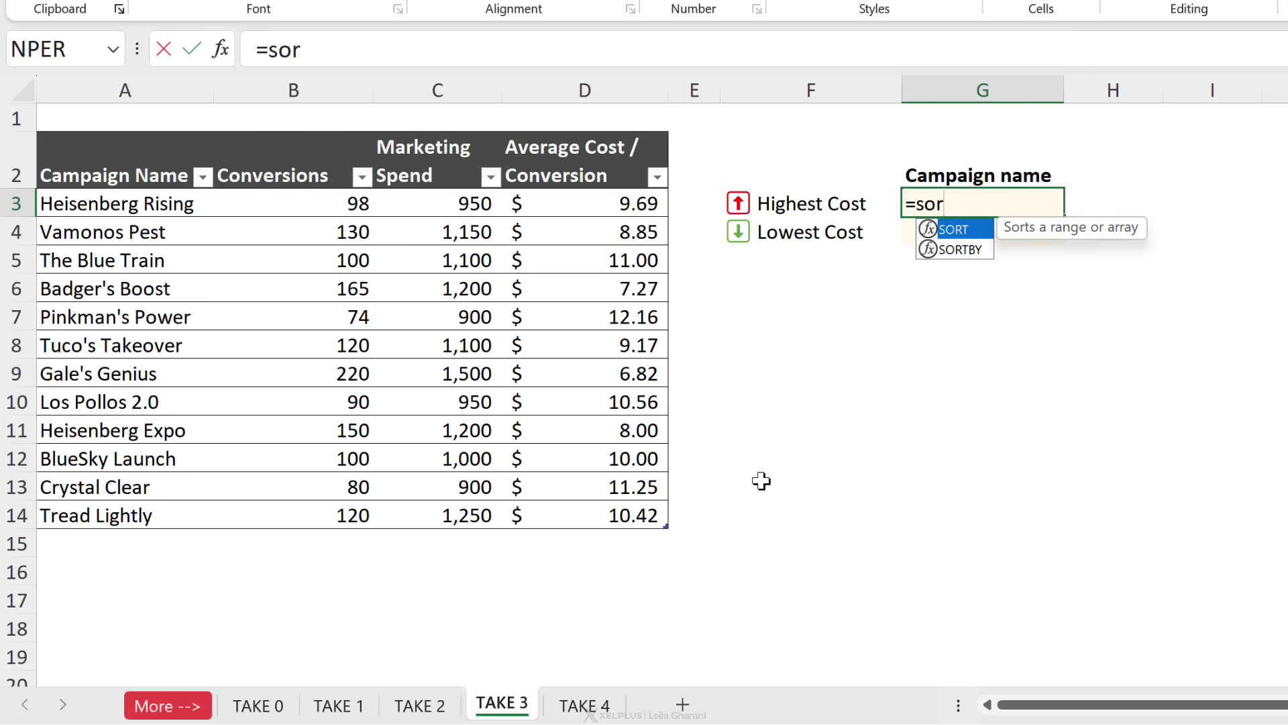
{"action": "key", "text": "Down"}
{"action": "key", "text": "Tab"}
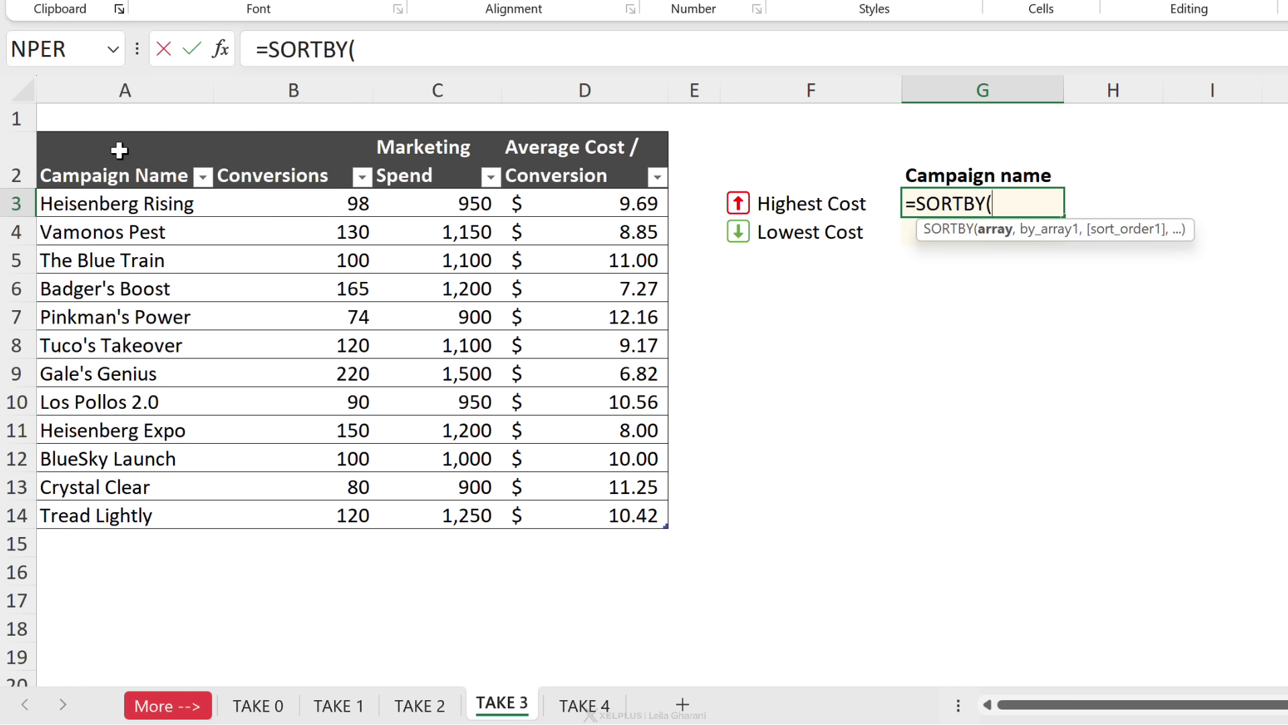
{"action": "left_click", "coordinate": [122, 128]}
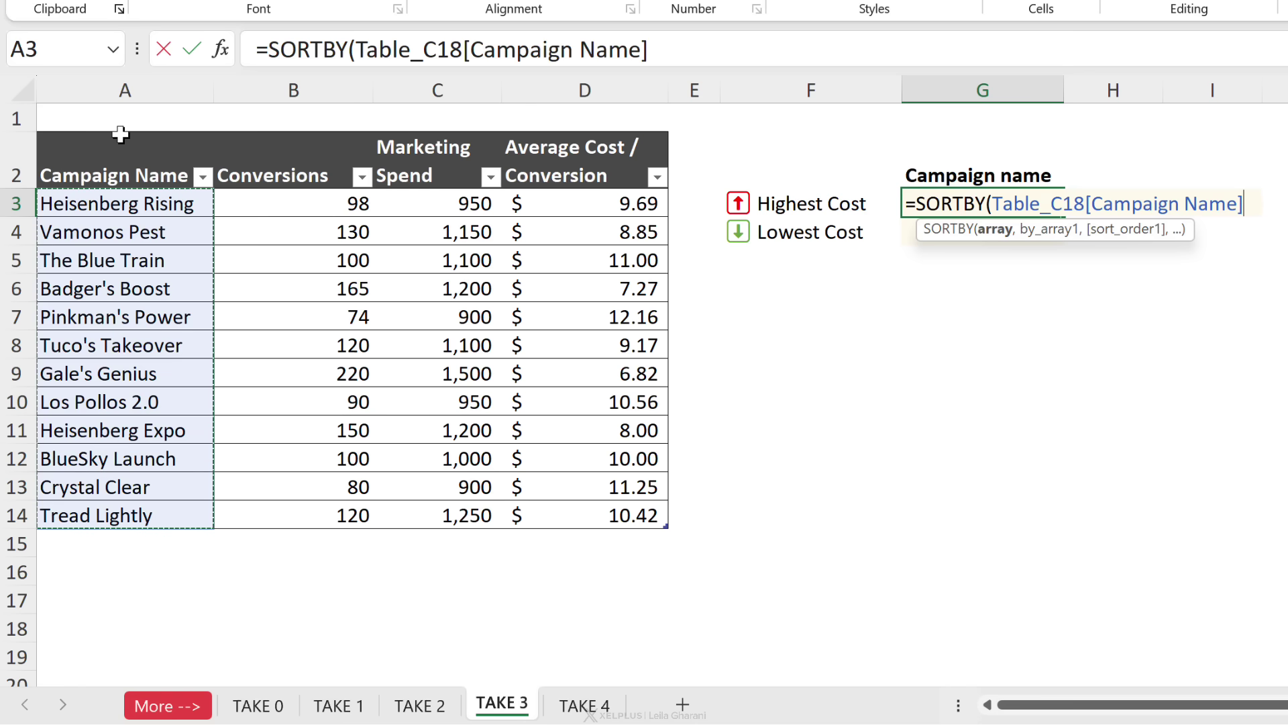
{"action": "type", "text": ","}
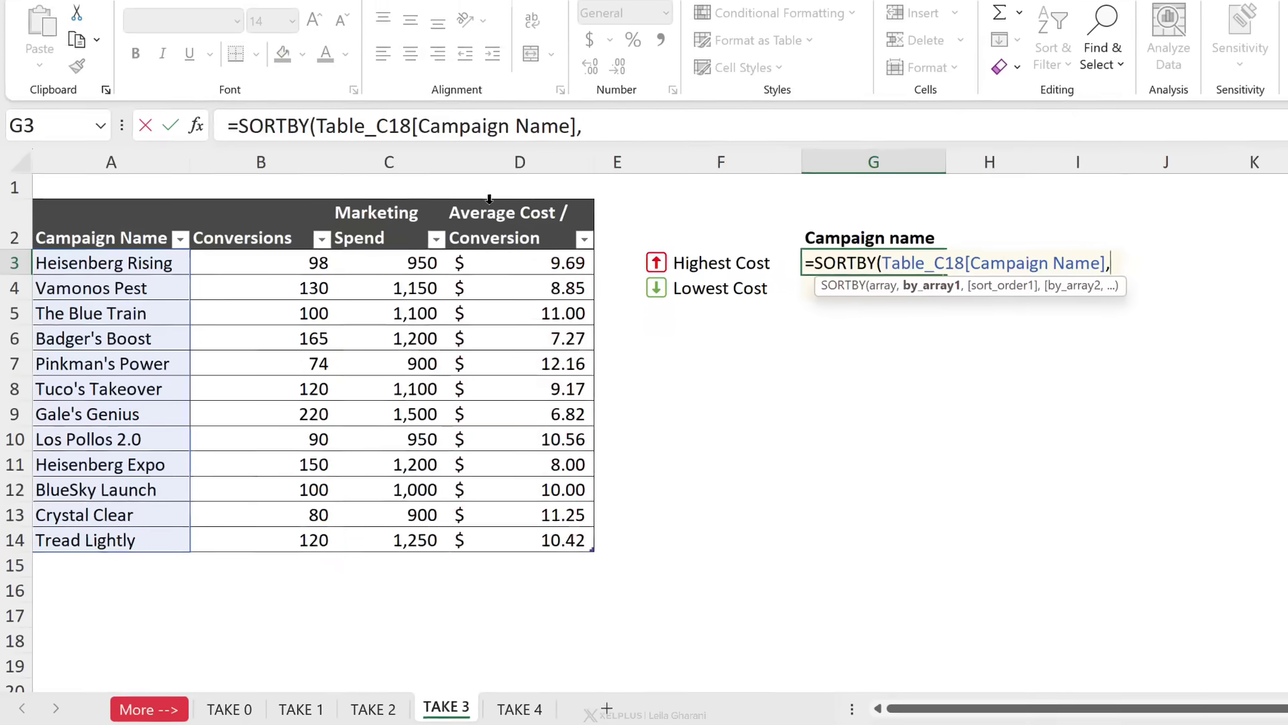
{"action": "left_click", "coordinate": [550, 137]}
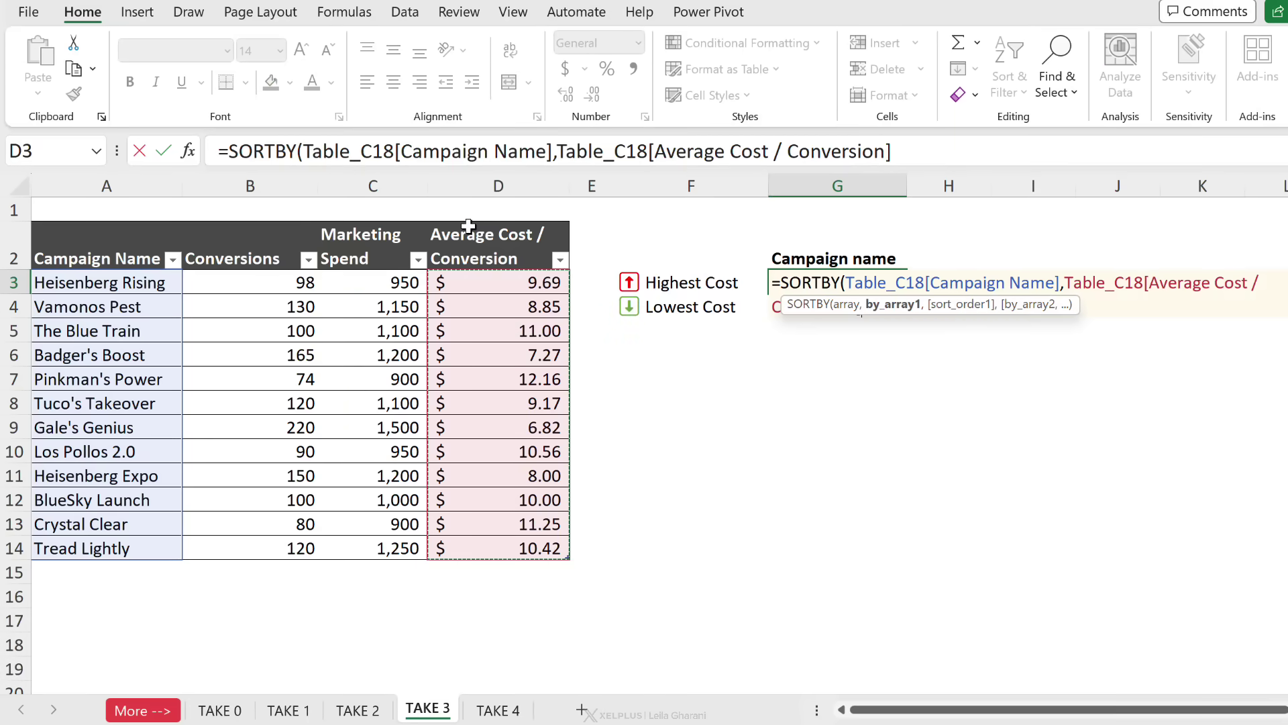
{"action": "type", "text": ")"}
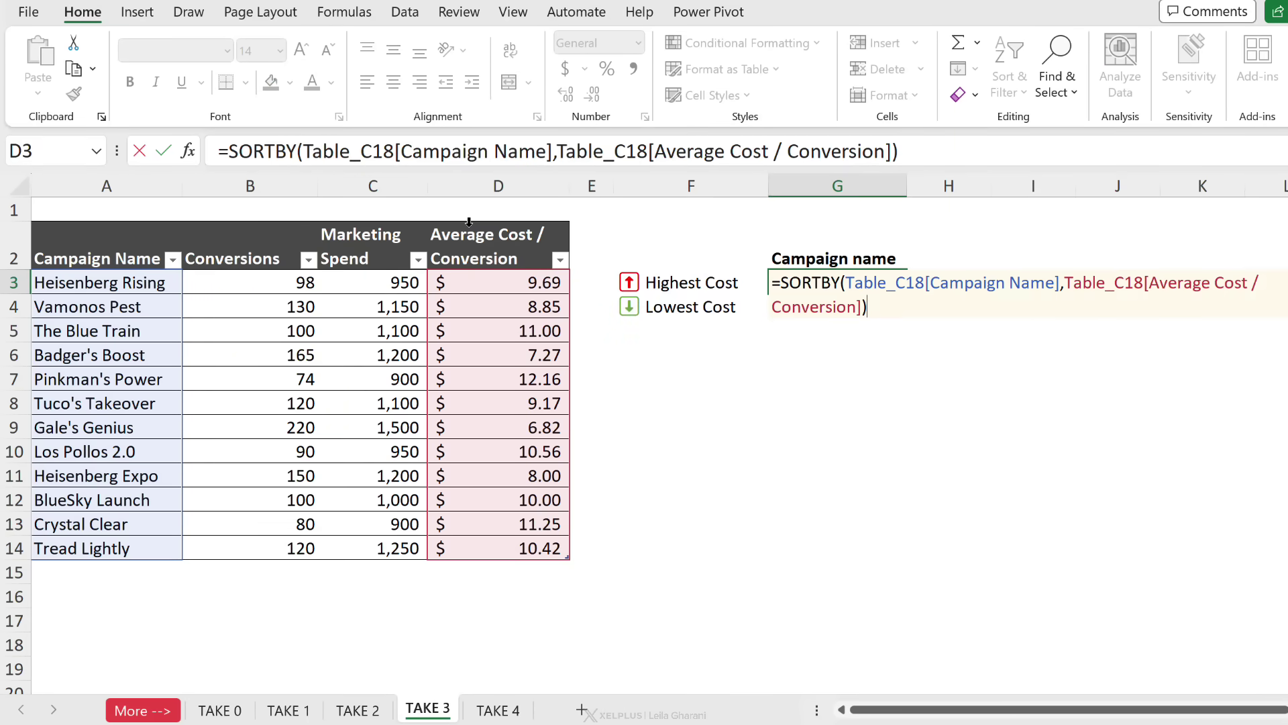
{"action": "key", "text": "ctrl+Return"}
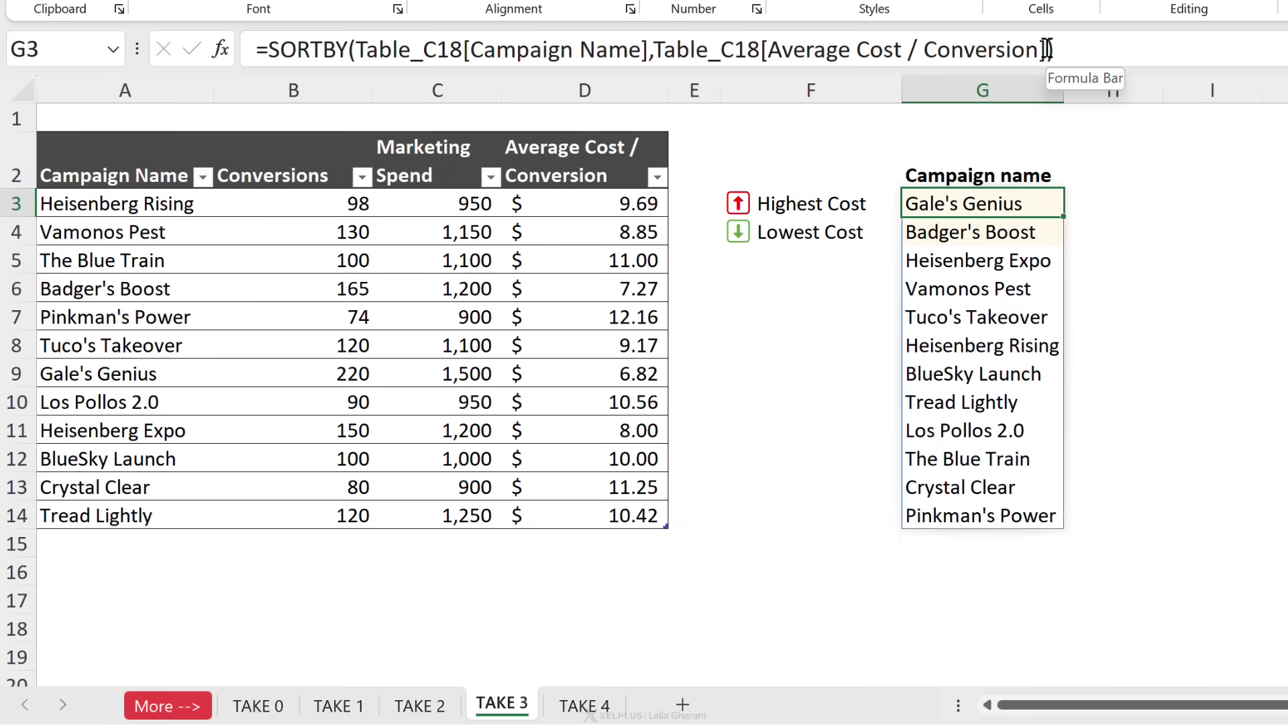
Add the -1 Descending sort order to the SORTBY formula in G3
{"action": "left_click", "coordinate": [1047, 49]}
{"action": "type", "text": ","}
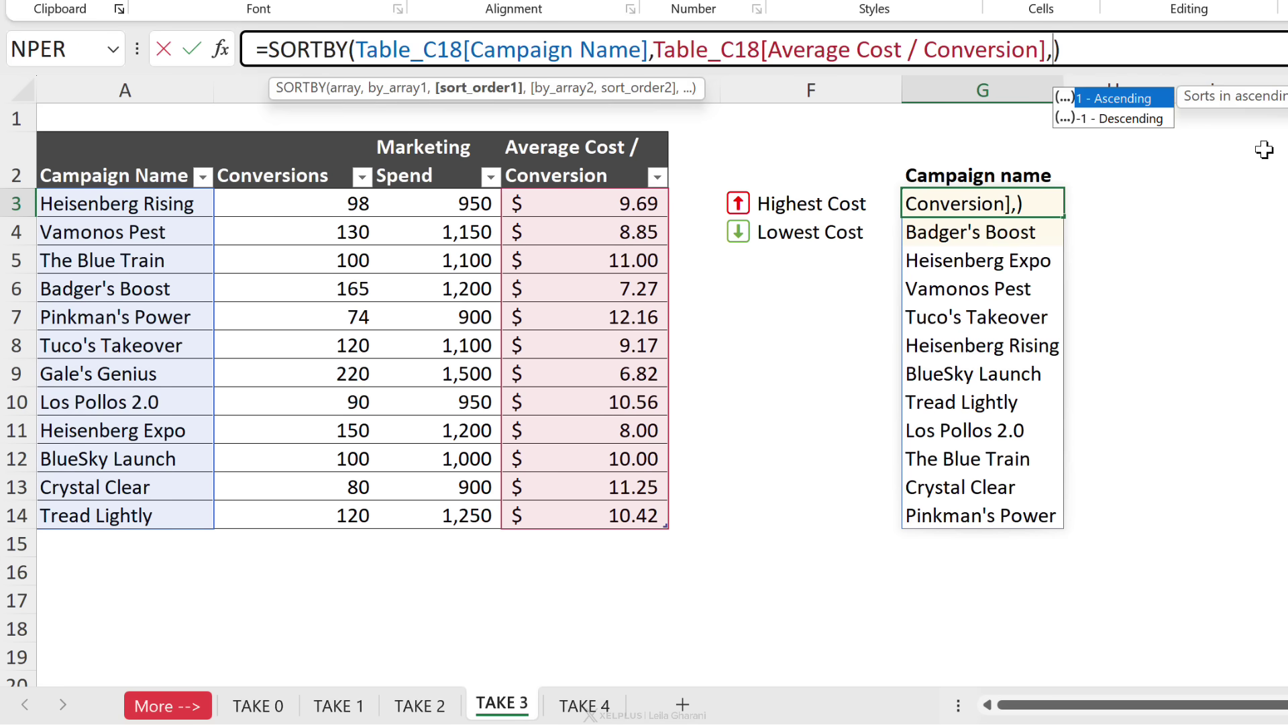
{"action": "double_click", "coordinate": [1119, 119]}
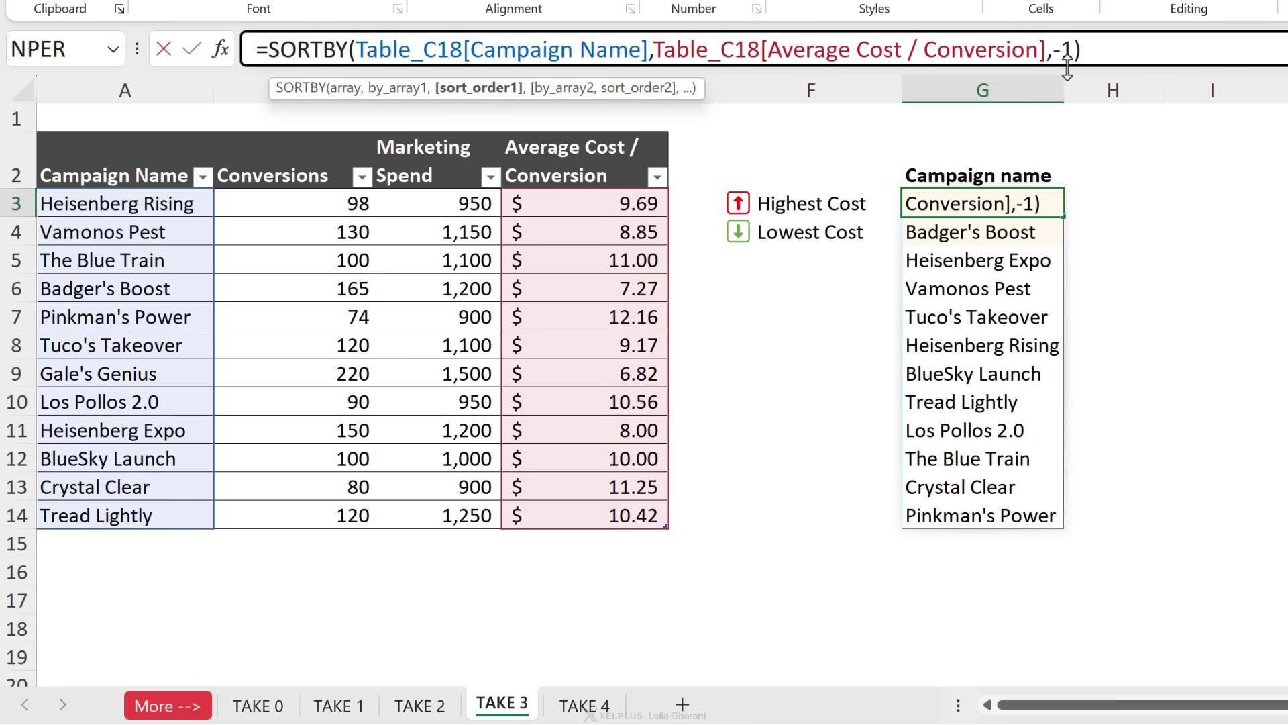
{"action": "key", "text": "Return"}
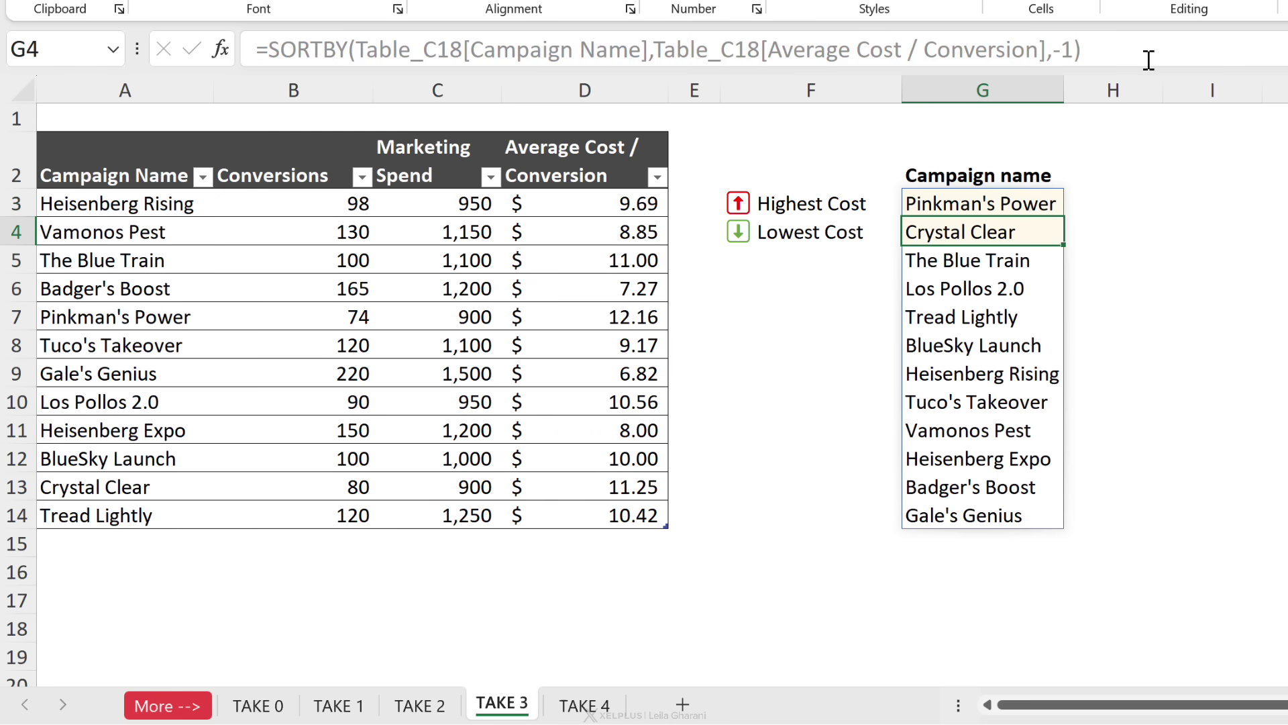
Wrap G3's SORTBY campaign formula in TAKE with 3 to keep only three names
{"action": "left_click", "coordinate": [1031, 206]}
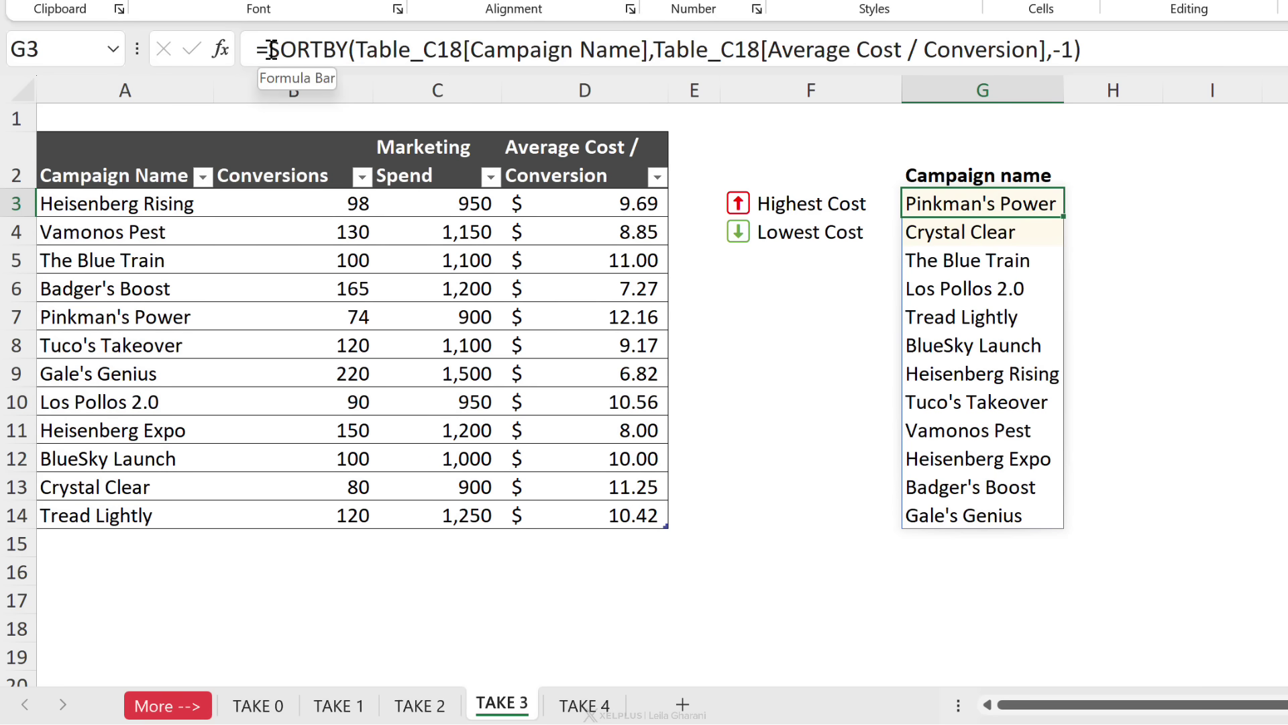
{"action": "left_click", "coordinate": [271, 51]}
{"action": "type", "text": "take"}
{"action": "key", "text": "Tab"}
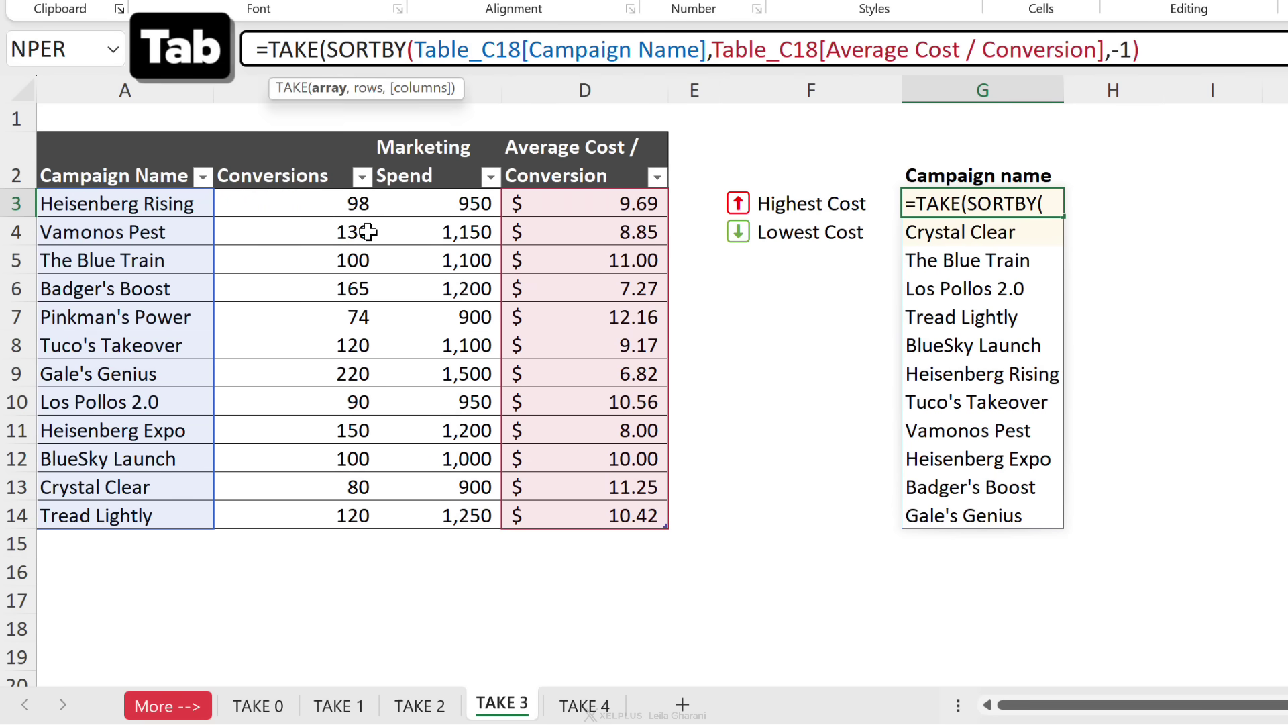
{"action": "left_click", "coordinate": [1216, 64]}
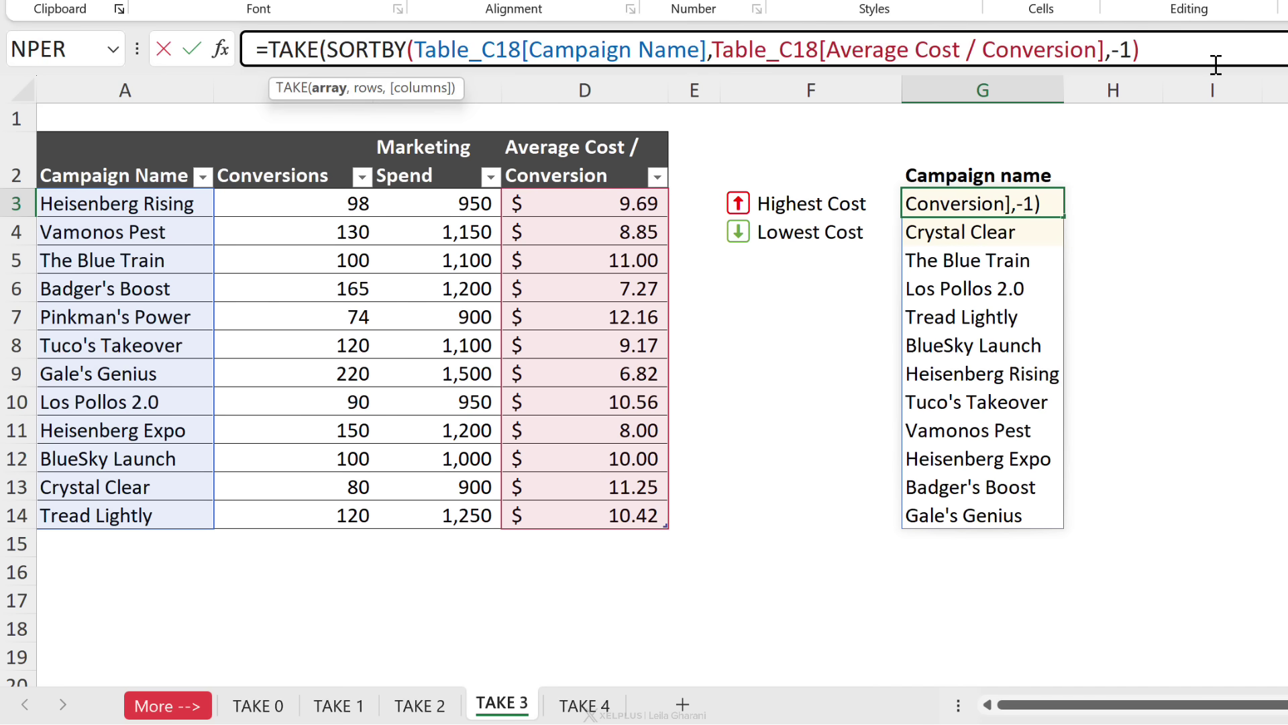
{"action": "type", "text": ",3"}
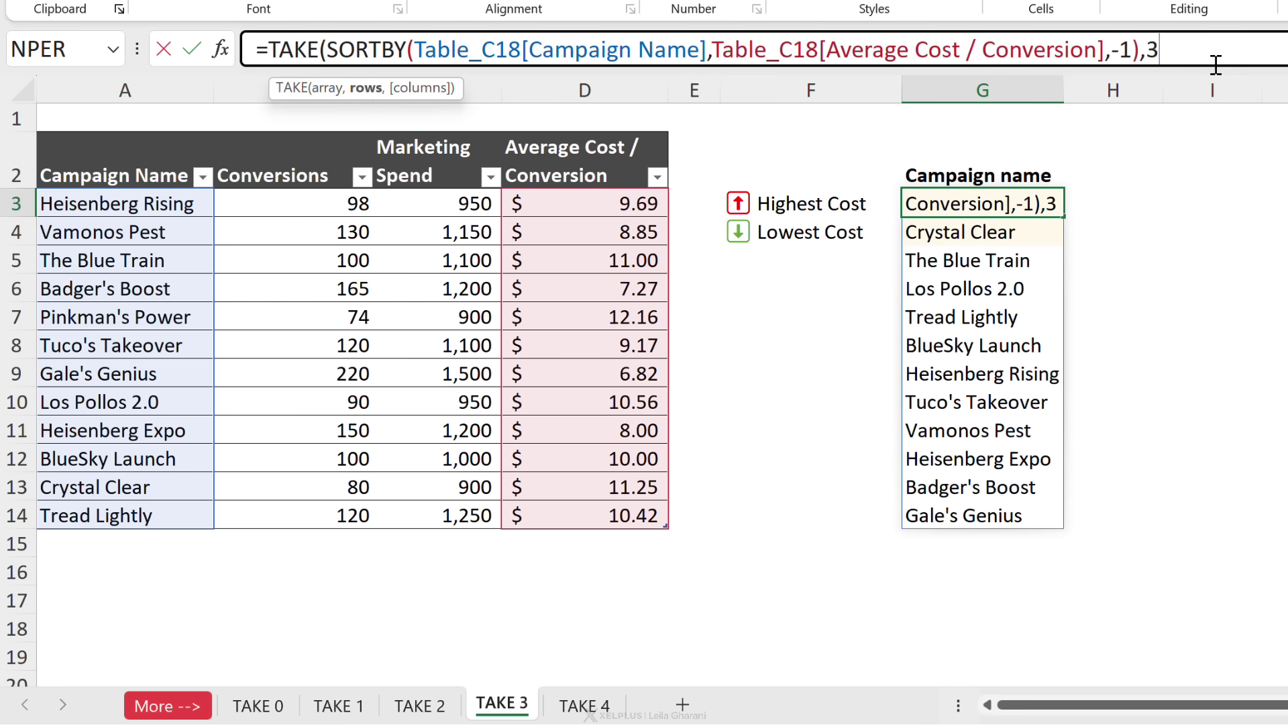
{"action": "type", "text": ")"}
{"action": "key", "text": "ctrl+Return"}
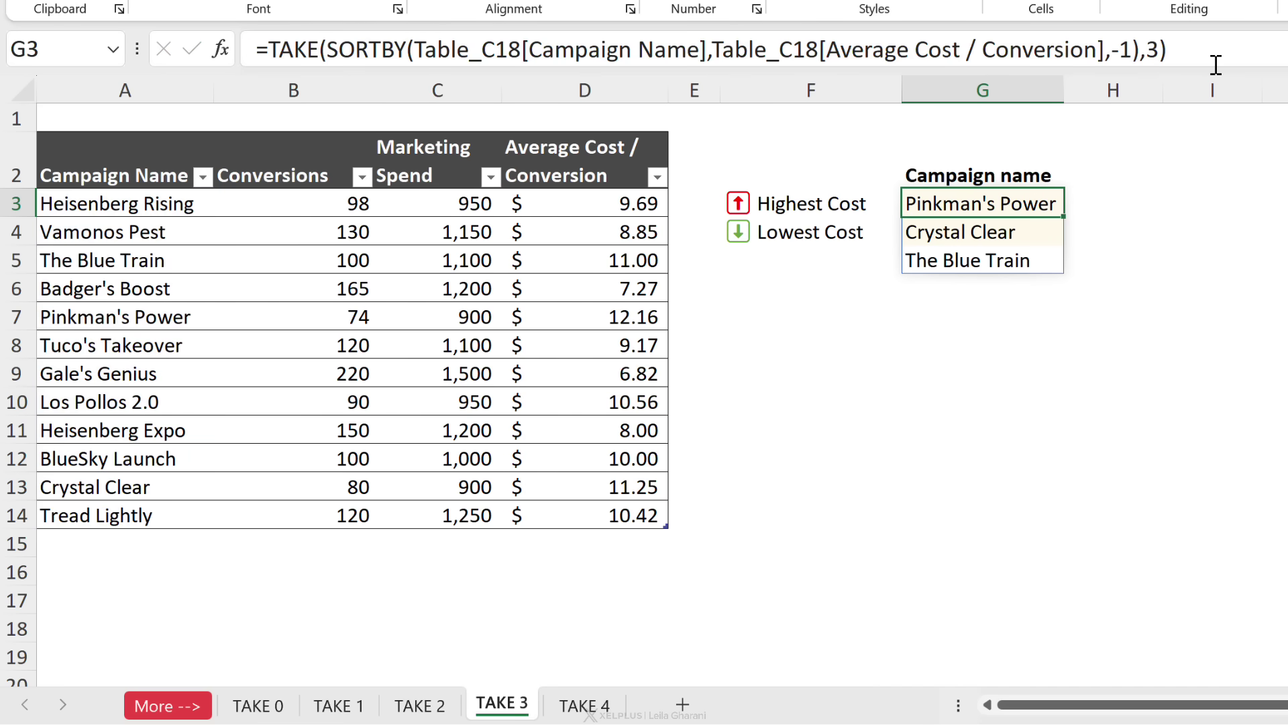
Change the TAKE row count to -3 to list Heisenberg Expo, Badger's Boost, Gale's Genius
{"action": "left_click", "coordinate": [1152, 56]}
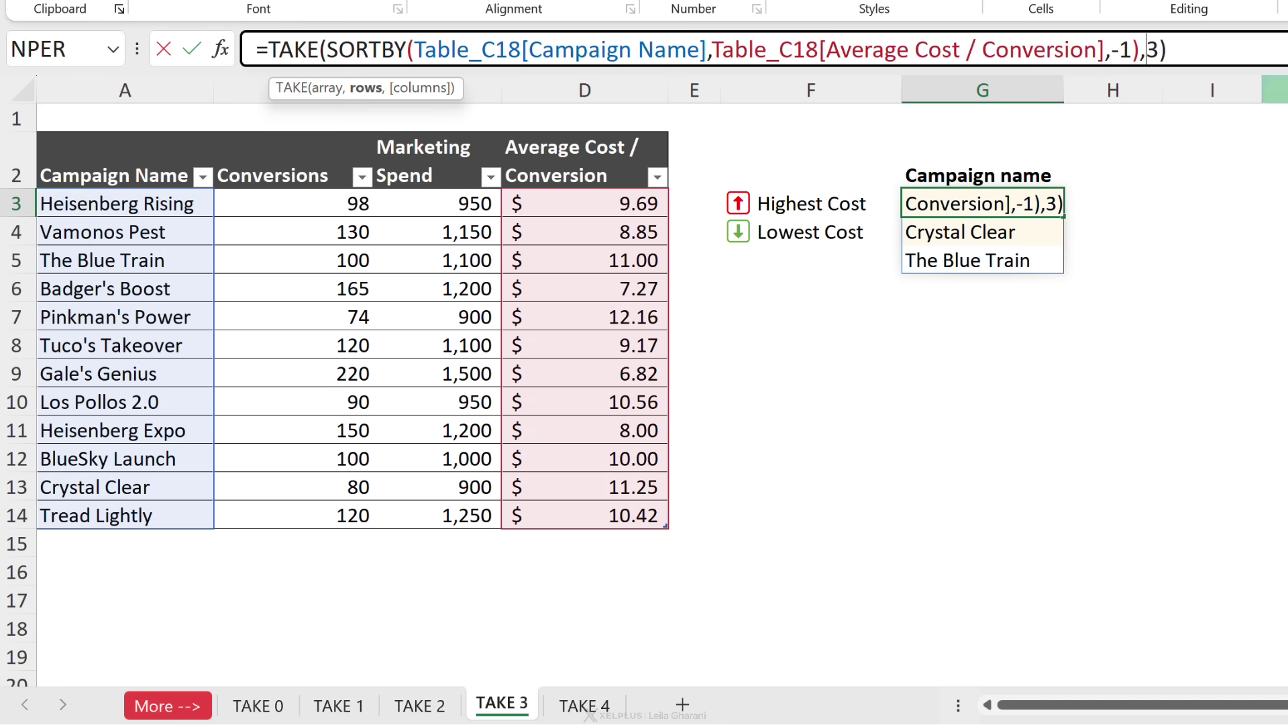
{"action": "type", "text": "-"}
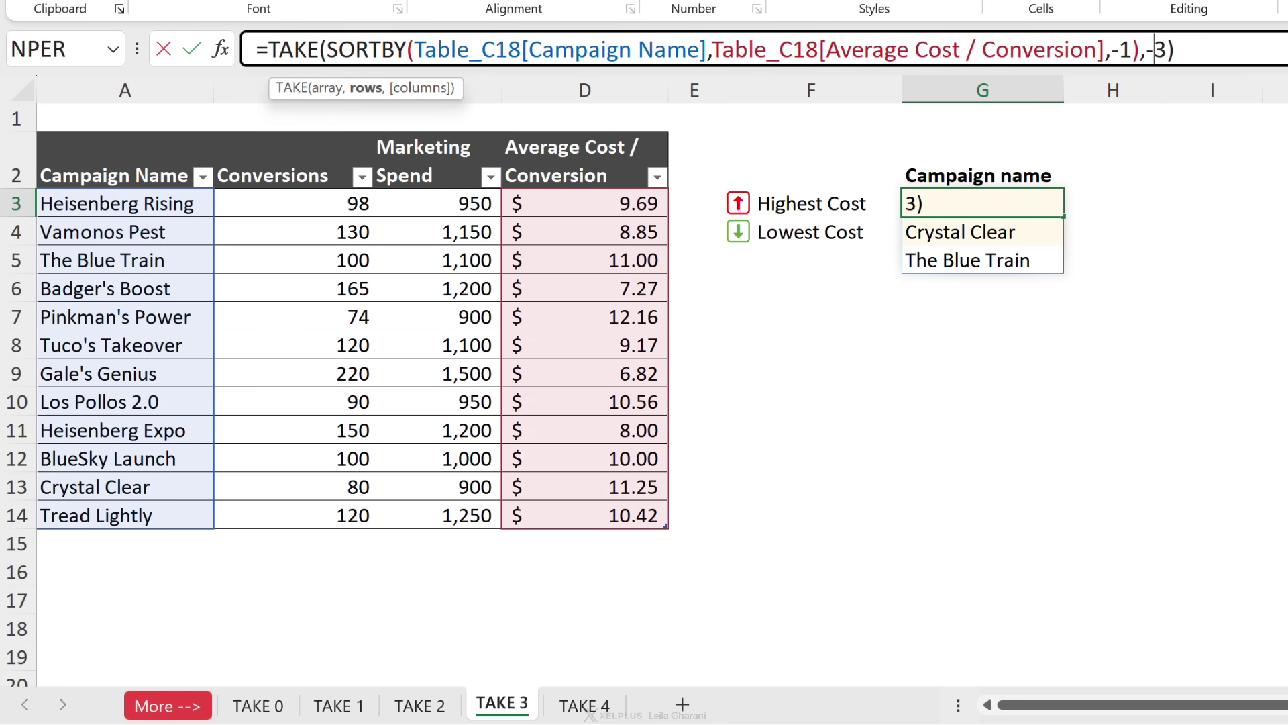
{"action": "key", "text": "ctrl+Return"}
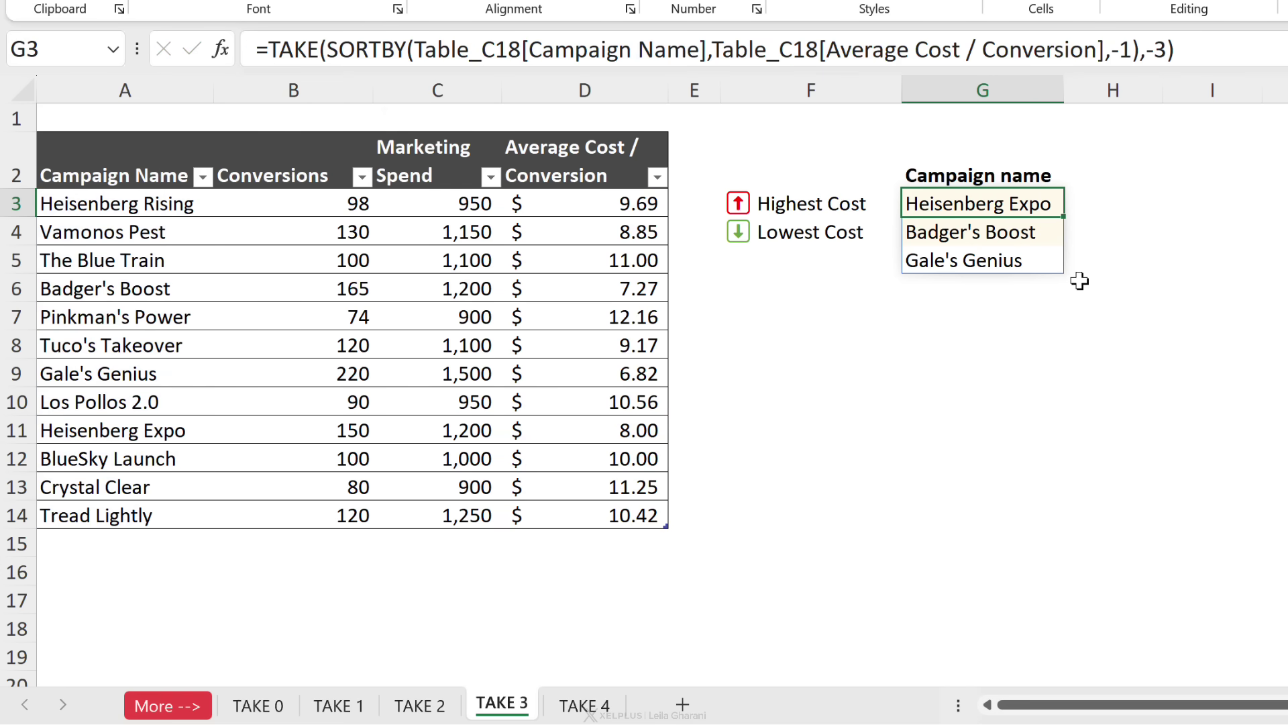
{"action": "left_click", "coordinate": [789, 204]}
Replace -3 in G3's TAKE with {1;-1} and compare the results to the cost labels
{"action": "left_click", "coordinate": [795, 229]}
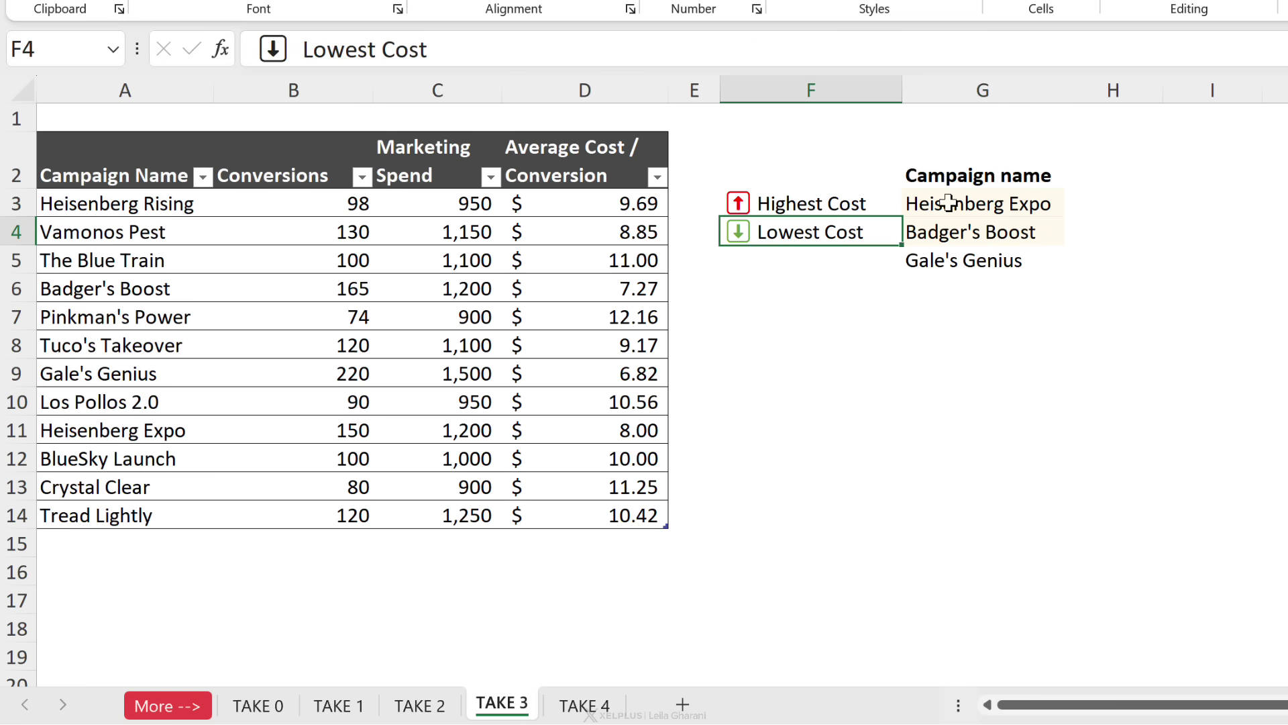
{"action": "left_click", "coordinate": [959, 202]}
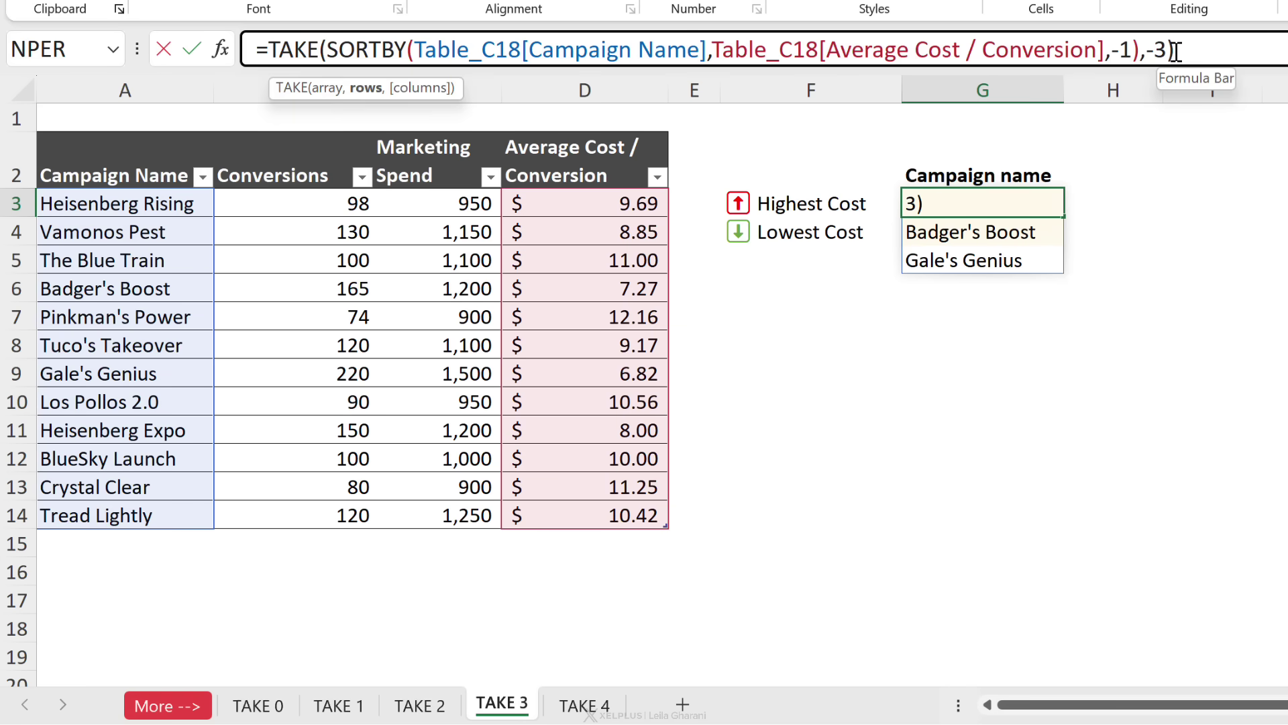
{"action": "key", "text": "BackSpace"}
{"action": "key", "text": "BackSpace"}
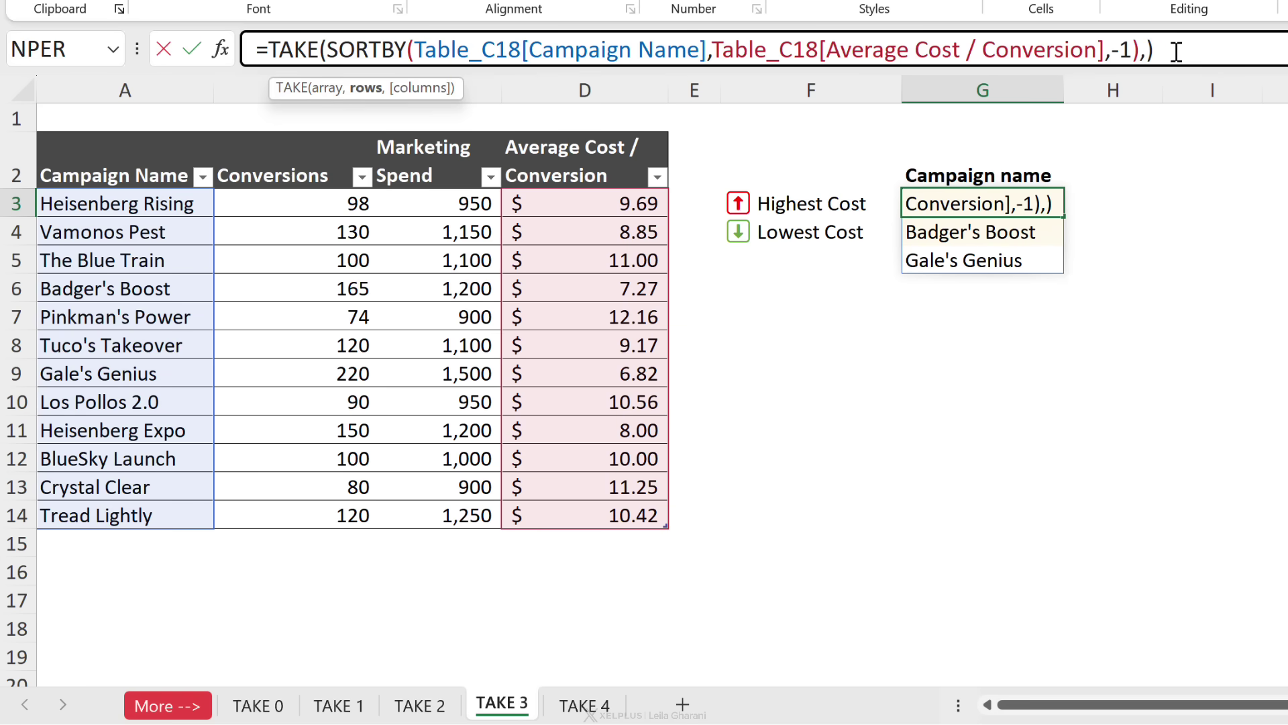
{"action": "type", "text": "["}
{"action": "key", "text": "BackSpace"}
{"action": "type", "text": "{1"}
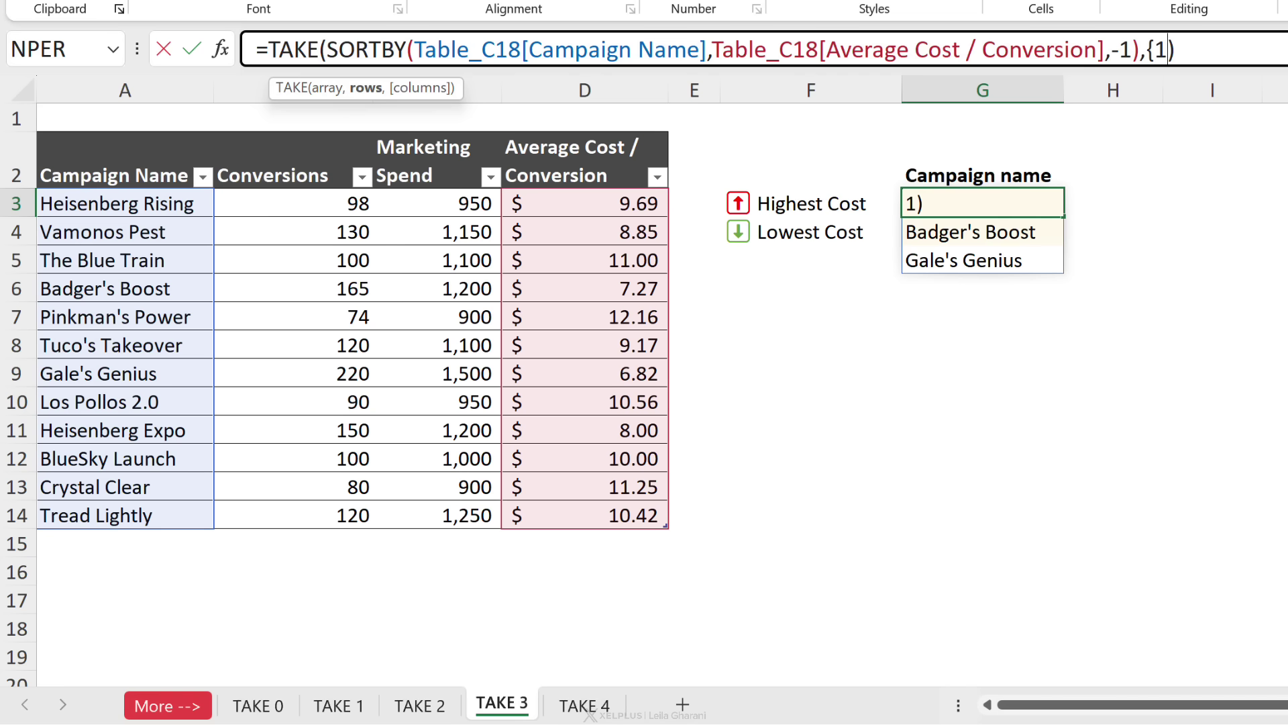
{"action": "type", "text": ";-1"}
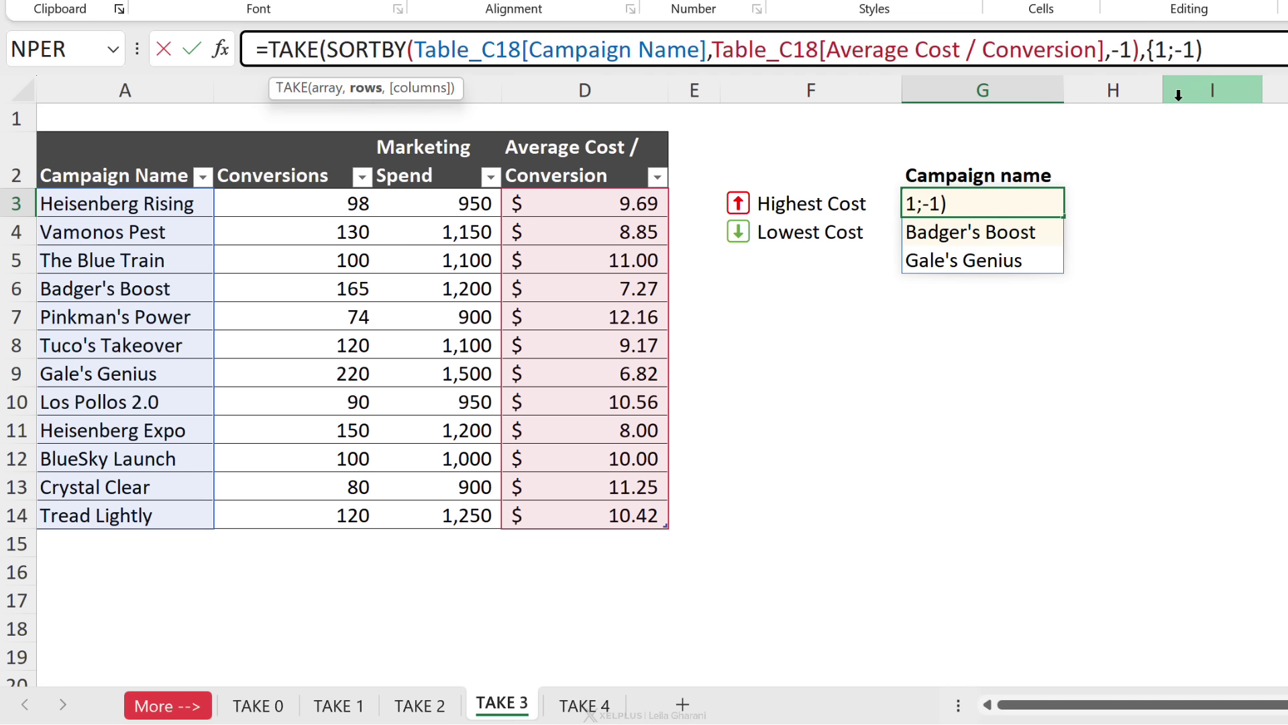
{"action": "type", "text": "}"}
{"action": "key", "text": "ctrl+Return"}
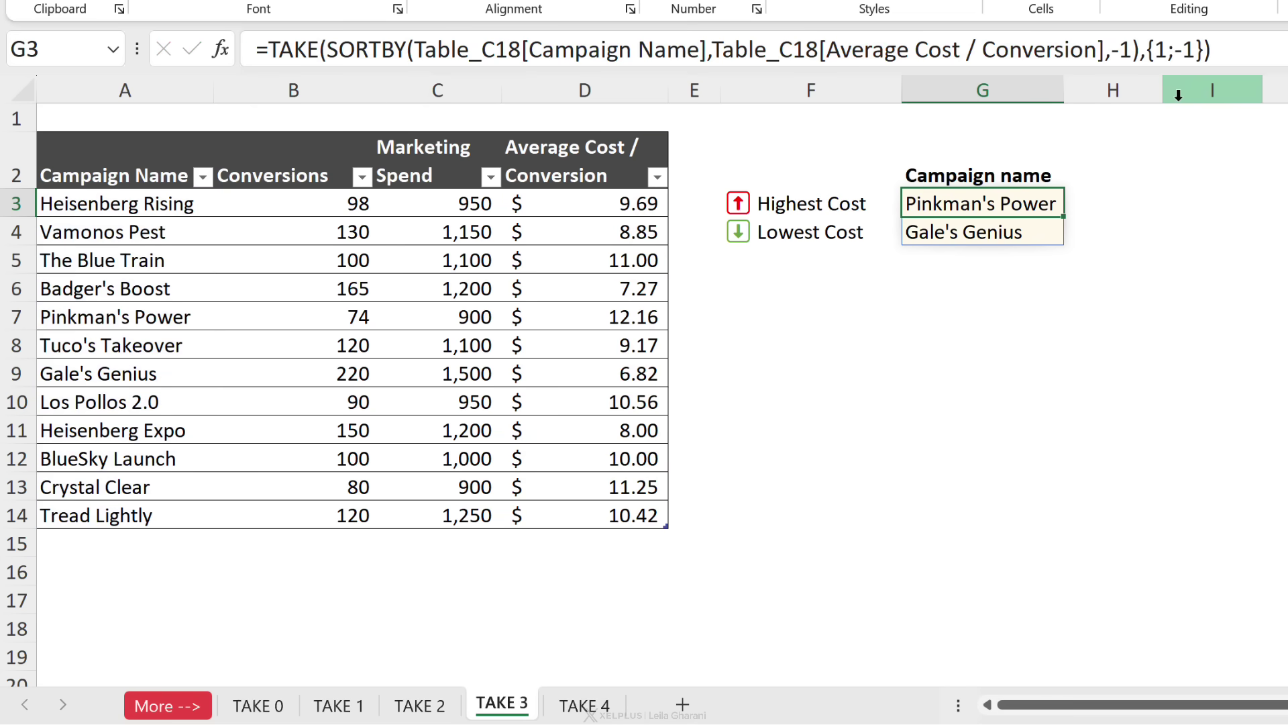
{"action": "key", "text": "Left"}
{"action": "key", "text": "Right"}
{"action": "key", "text": "Down"}
{"action": "key", "text": "Left"}
{"action": "key", "text": "Right"}
{"action": "key", "text": "Up"}
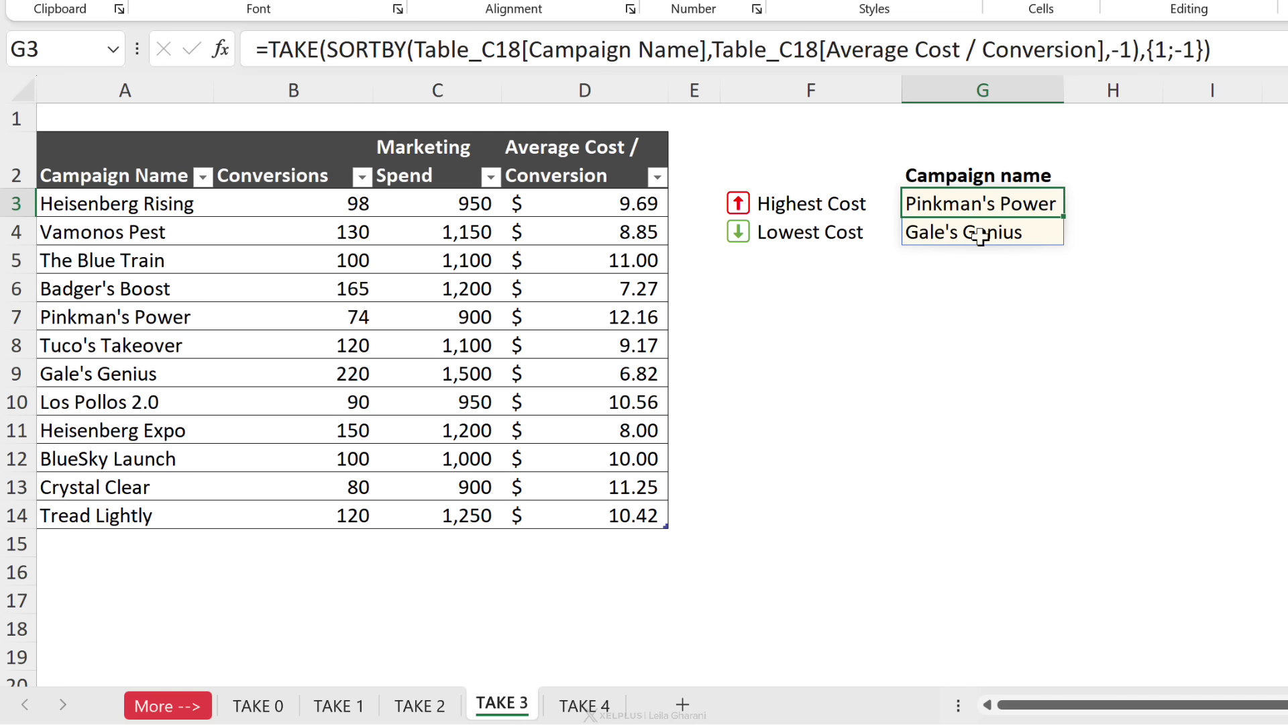
Try the array constant {1,-1} to spill across, then restore {1;-1} to stack vertically
{"action": "left_click", "coordinate": [1174, 50]}
{"action": "key", "text": "BackSpace"}
{"action": "type", "text": ","}
{"action": "key", "text": "ctrl+Return"}
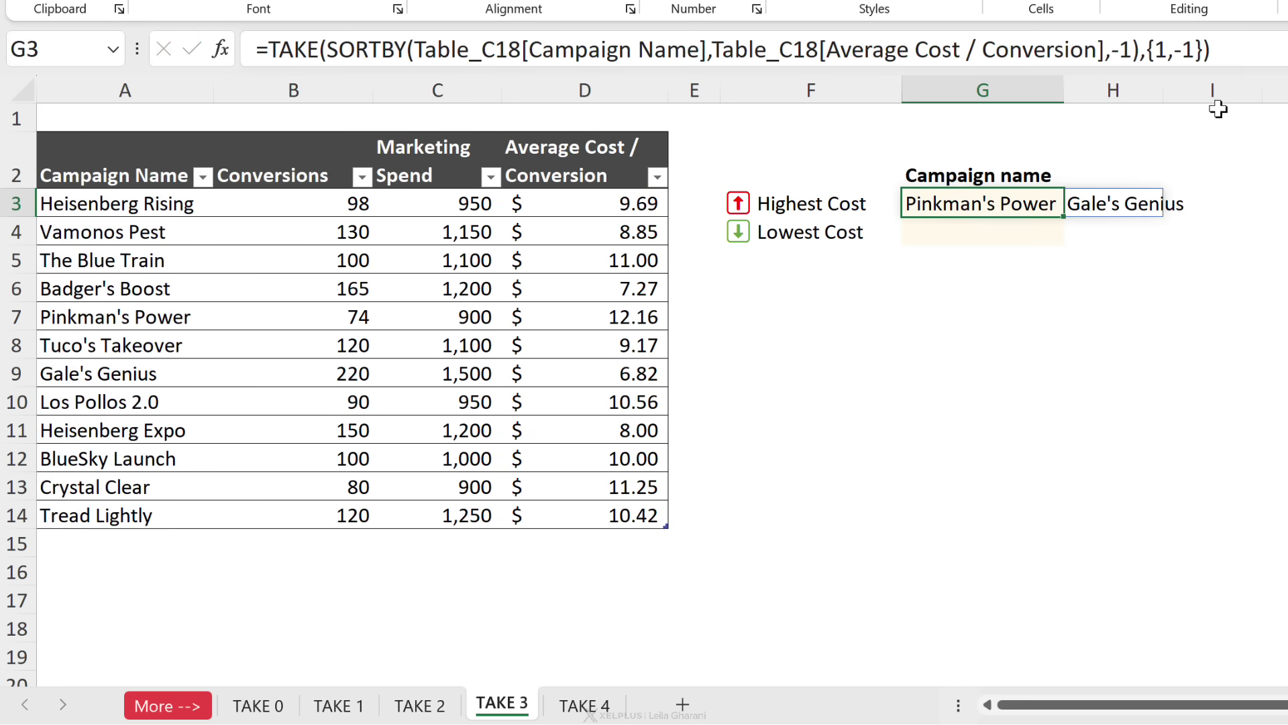
{"action": "left_click", "coordinate": [1175, 52]}
{"action": "key", "text": "BackSpace"}
{"action": "type", "text": ";"}
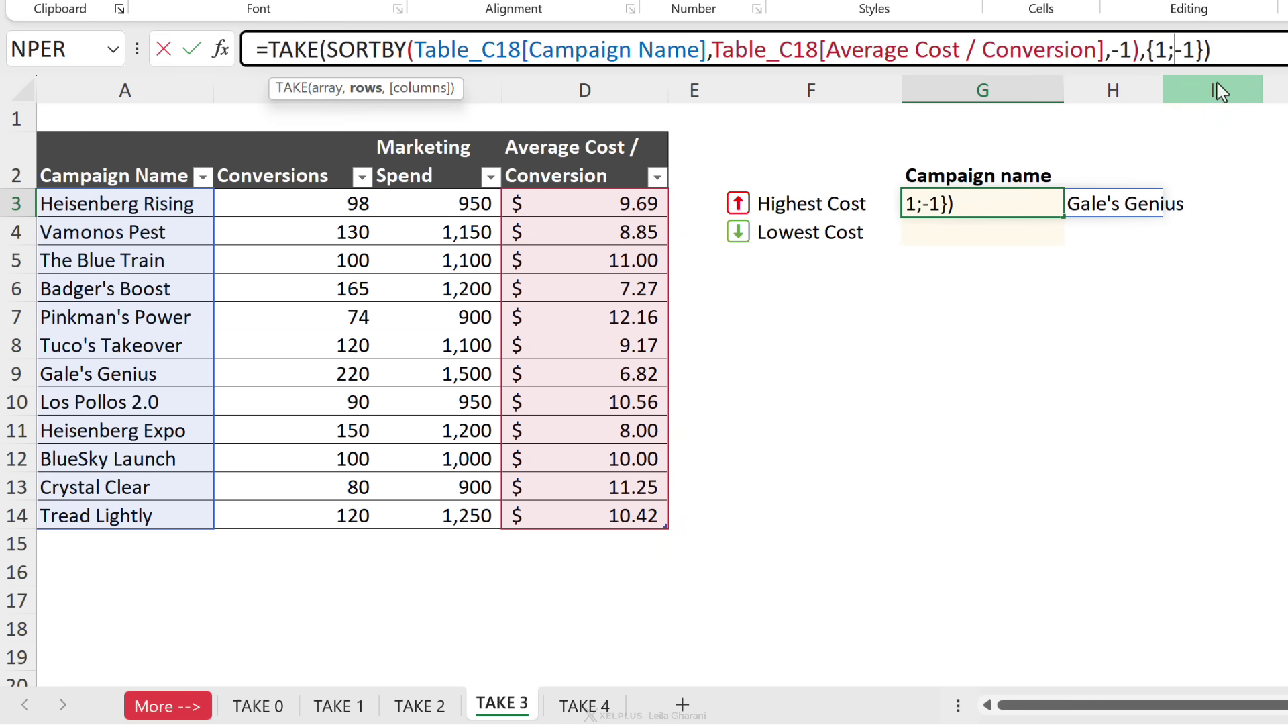
{"action": "key", "text": "ctrl+Return"}
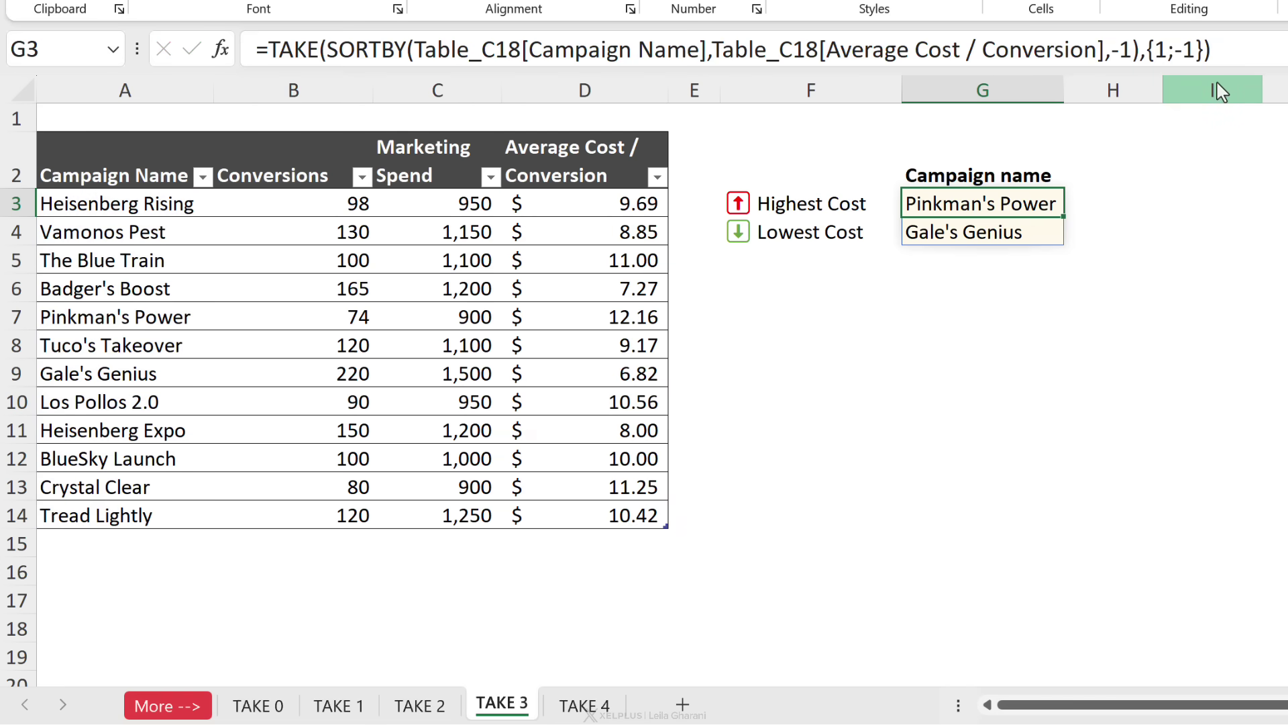
{"action": "left_click", "coordinate": [1171, 51]}
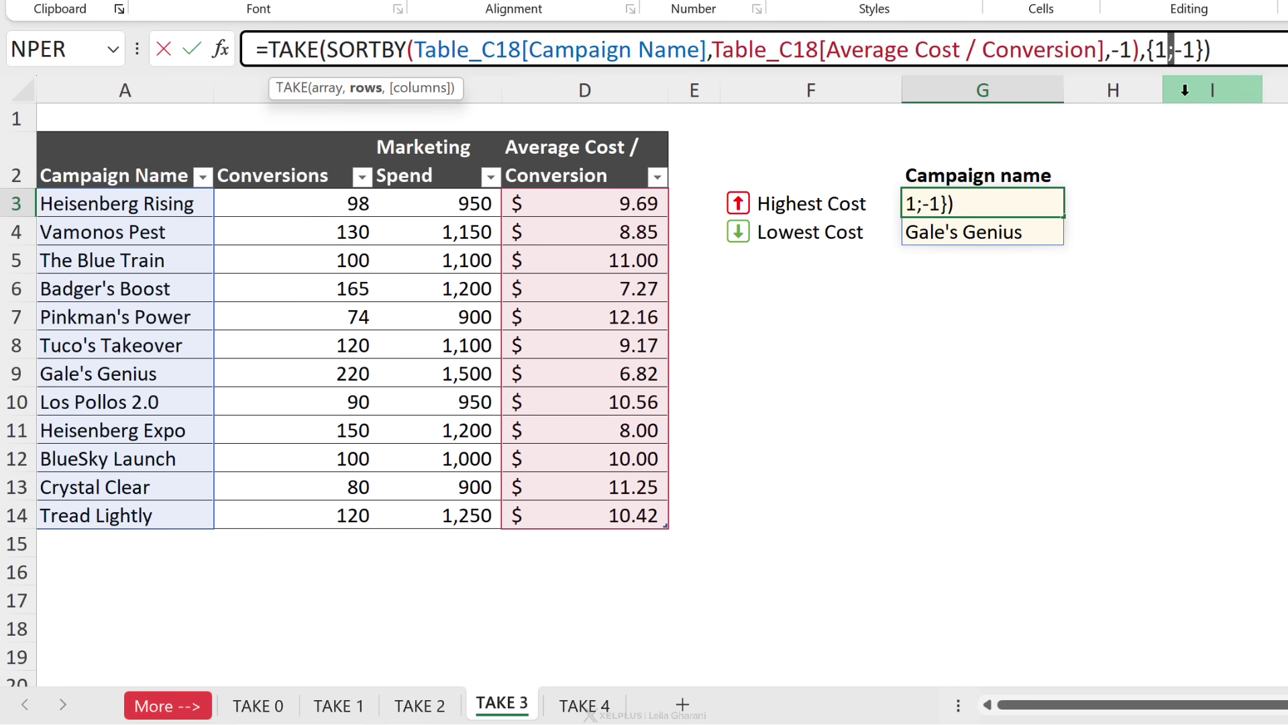
{"action": "key", "text": "ctrl+Return"}
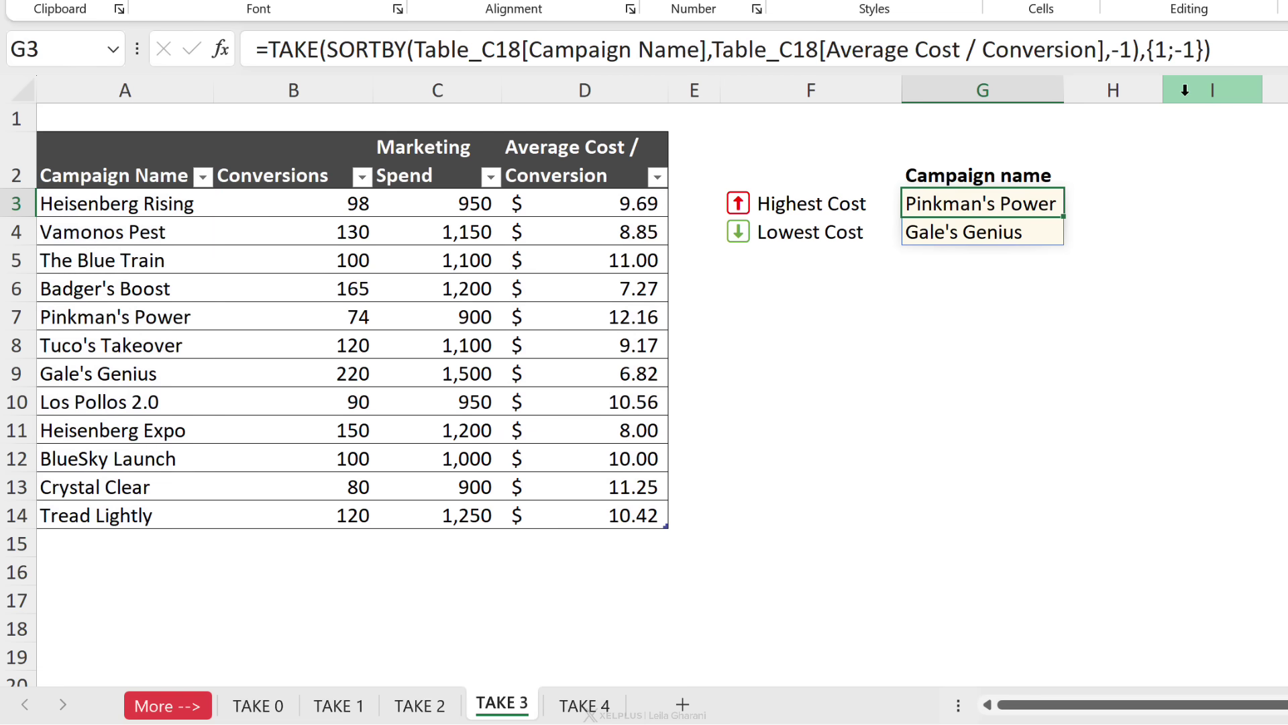
{"action": "key", "text": "Down"}
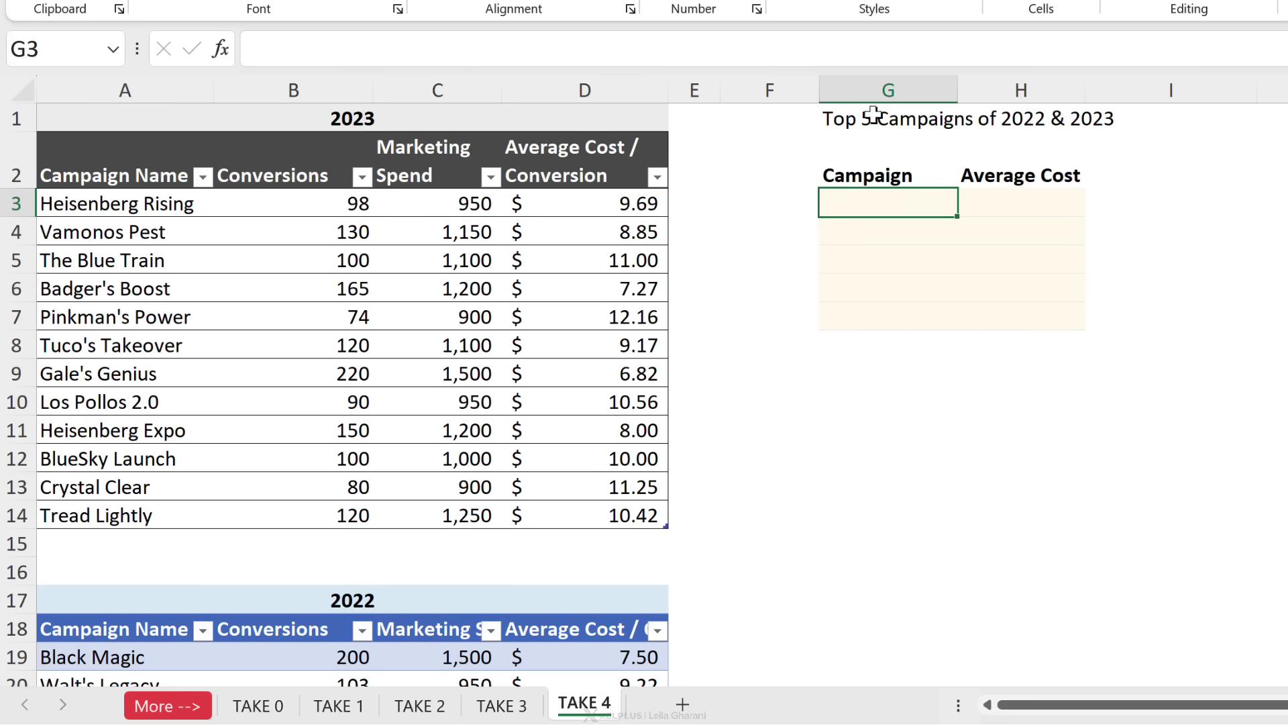
Review the Top 5 Campaigns heading and the 2023 and 2022 campaign tables
{"action": "left_click", "coordinate": [881, 124]}
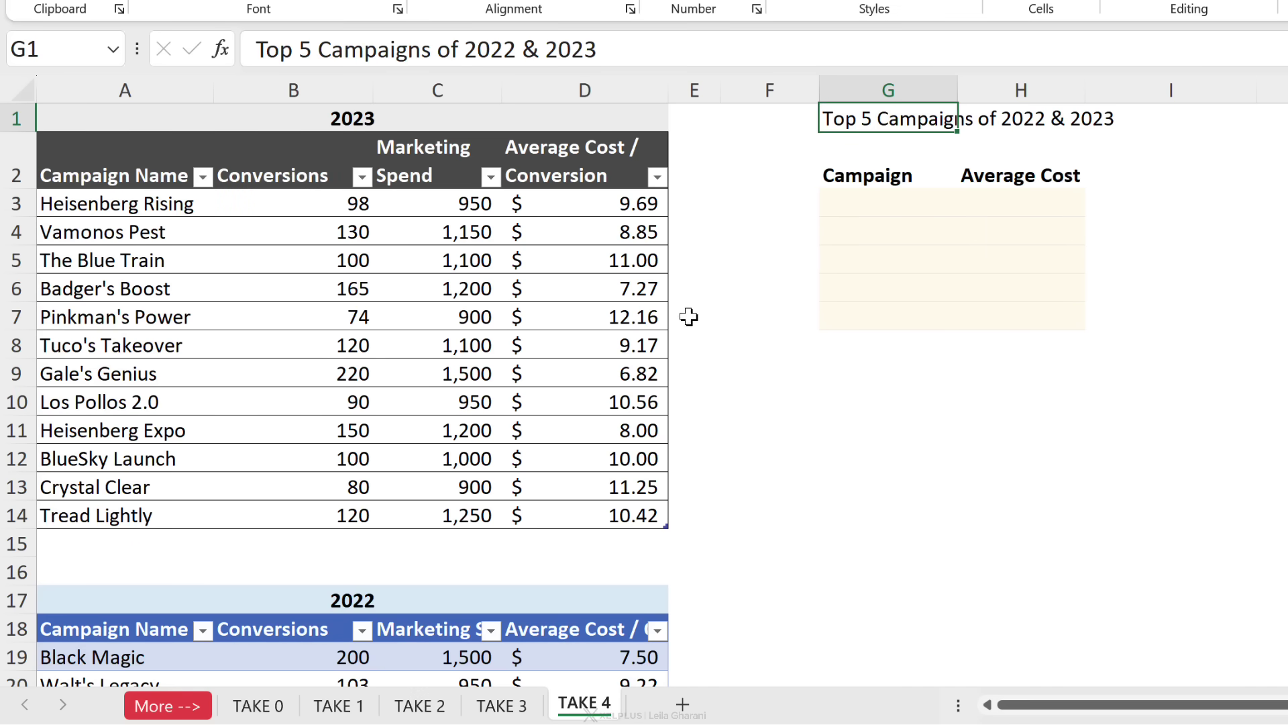
{"action": "left_click", "coordinate": [398, 343]}
{"action": "scroll", "coordinate": [396, 349], "scroll_direction": "down", "scroll_amount": 5}
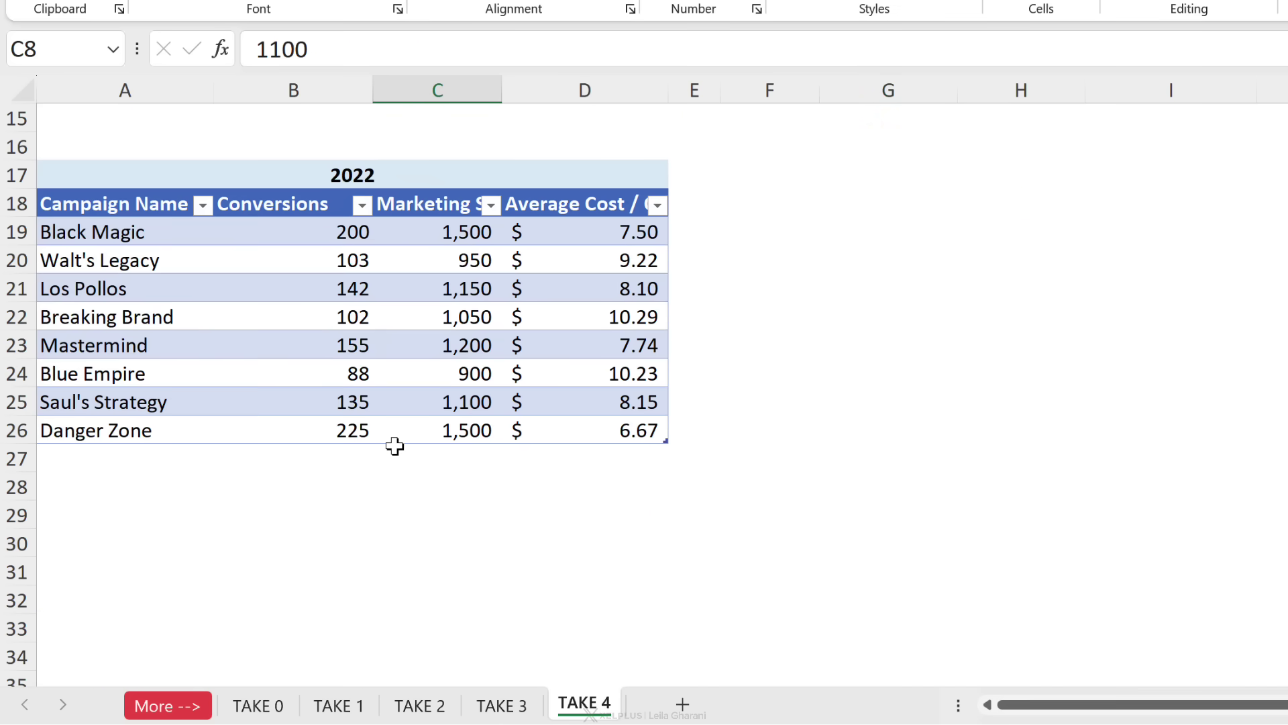
{"action": "left_click", "coordinate": [364, 349]}
{"action": "scroll", "coordinate": [403, 366], "scroll_direction": "up", "scroll_amount": 5}
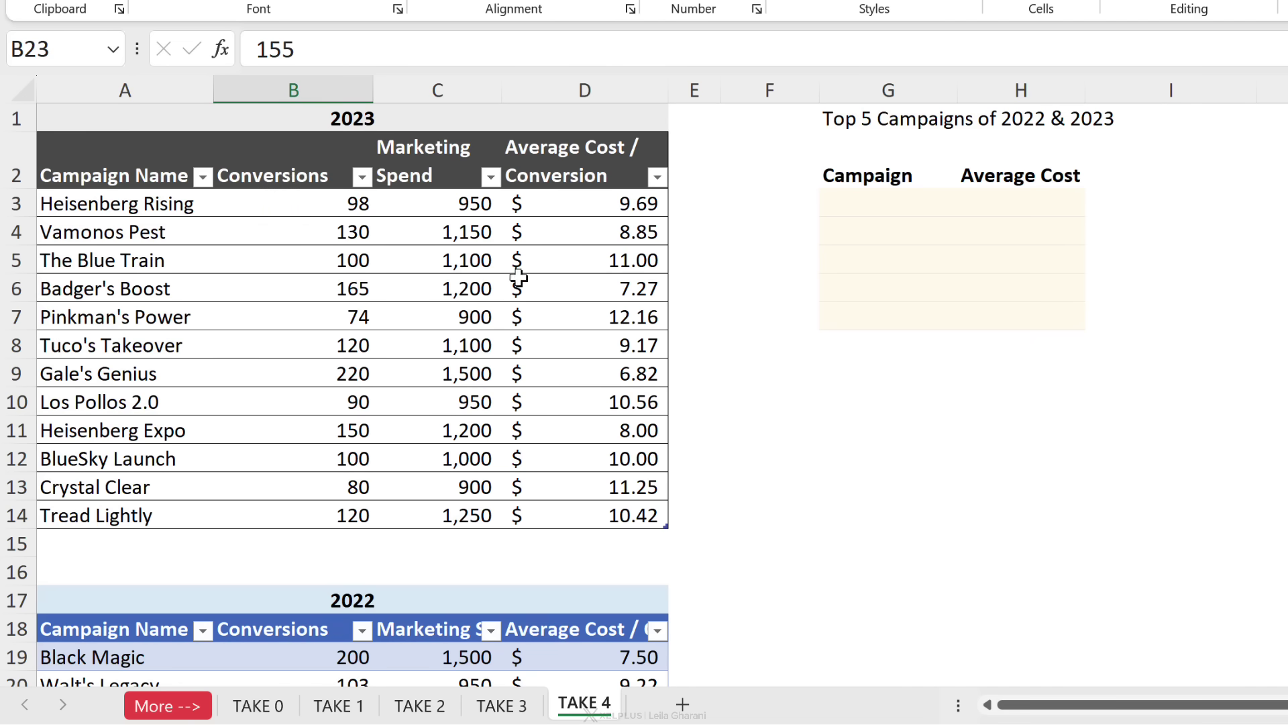
Select the five Campaign result cells G3:G7, then return to G3
{"action": "left_click", "coordinate": [892, 195]}
{"action": "left_click_drag", "start_coordinate": [892, 195], "coordinate": [900, 311]}
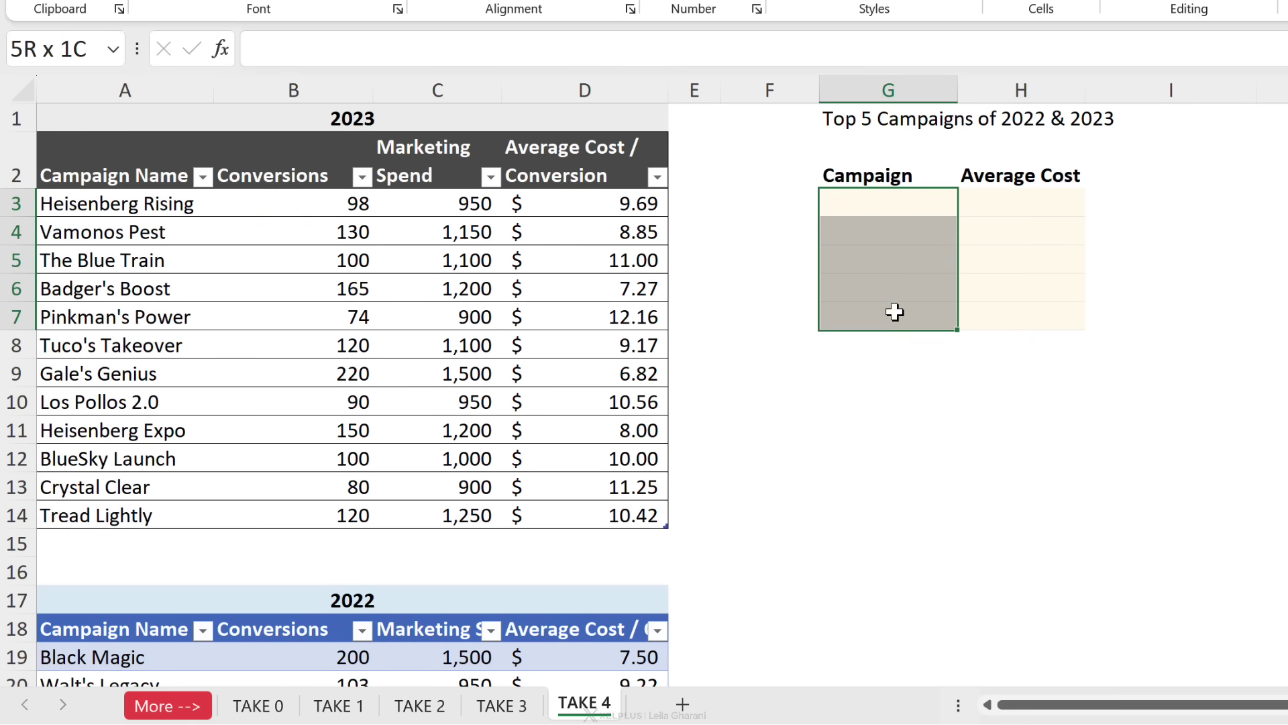
{"action": "left_click", "coordinate": [1000, 201]}
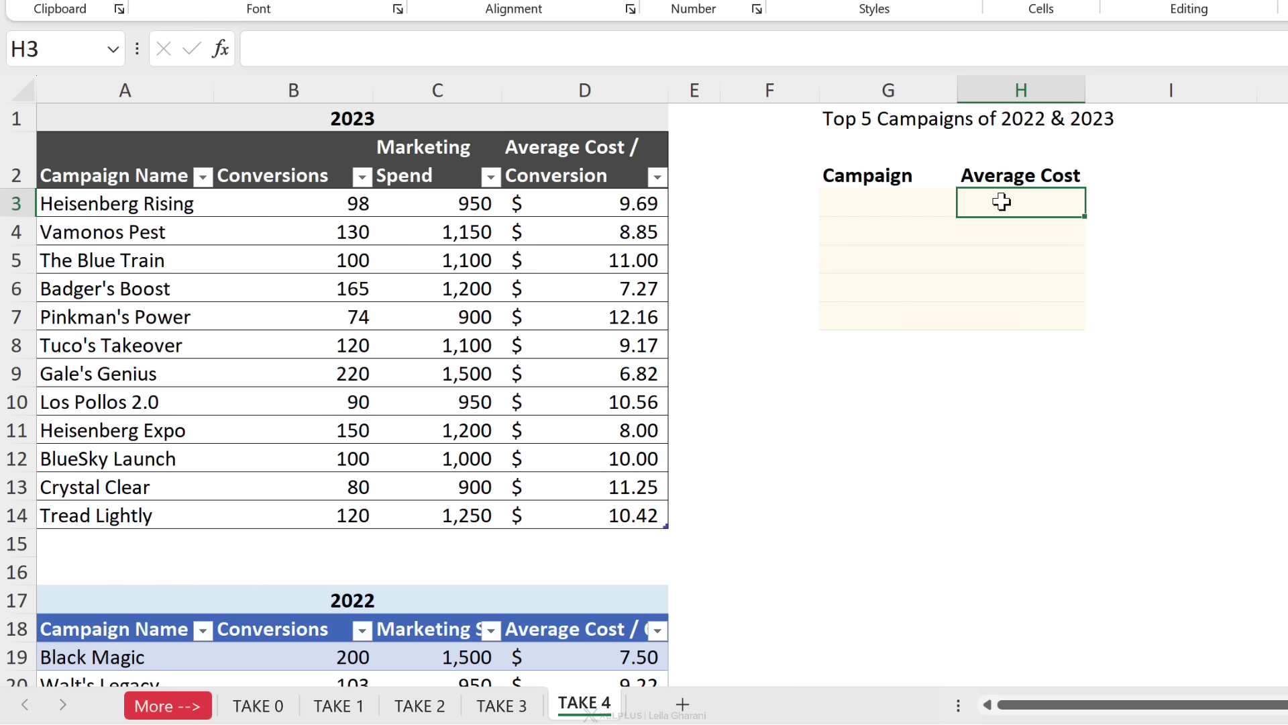
{"action": "left_click", "coordinate": [875, 204]}
{"action": "scroll", "coordinate": [748, 372], "scroll_direction": "down", "scroll_amount": 1}
{"action": "scroll", "coordinate": [748, 372], "scroll_direction": "down", "scroll_amount": 1}
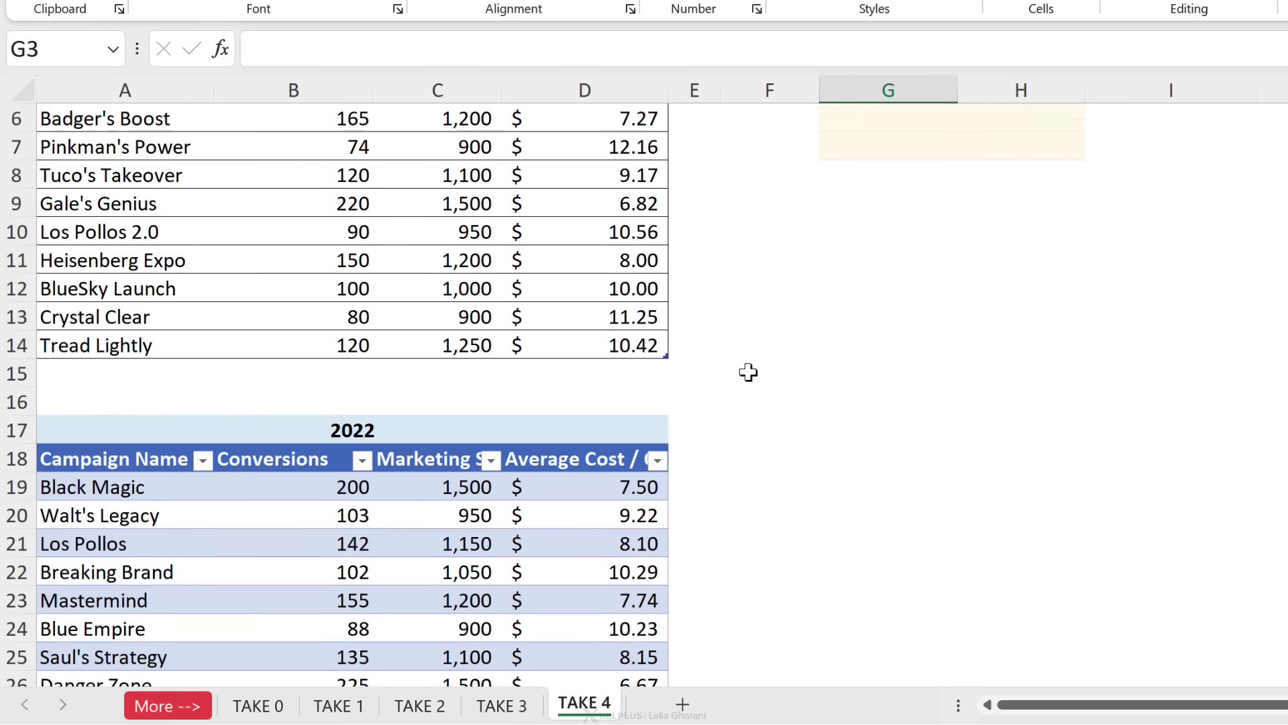
{"action": "scroll", "coordinate": [748, 372], "scroll_direction": "up", "scroll_amount": 2}
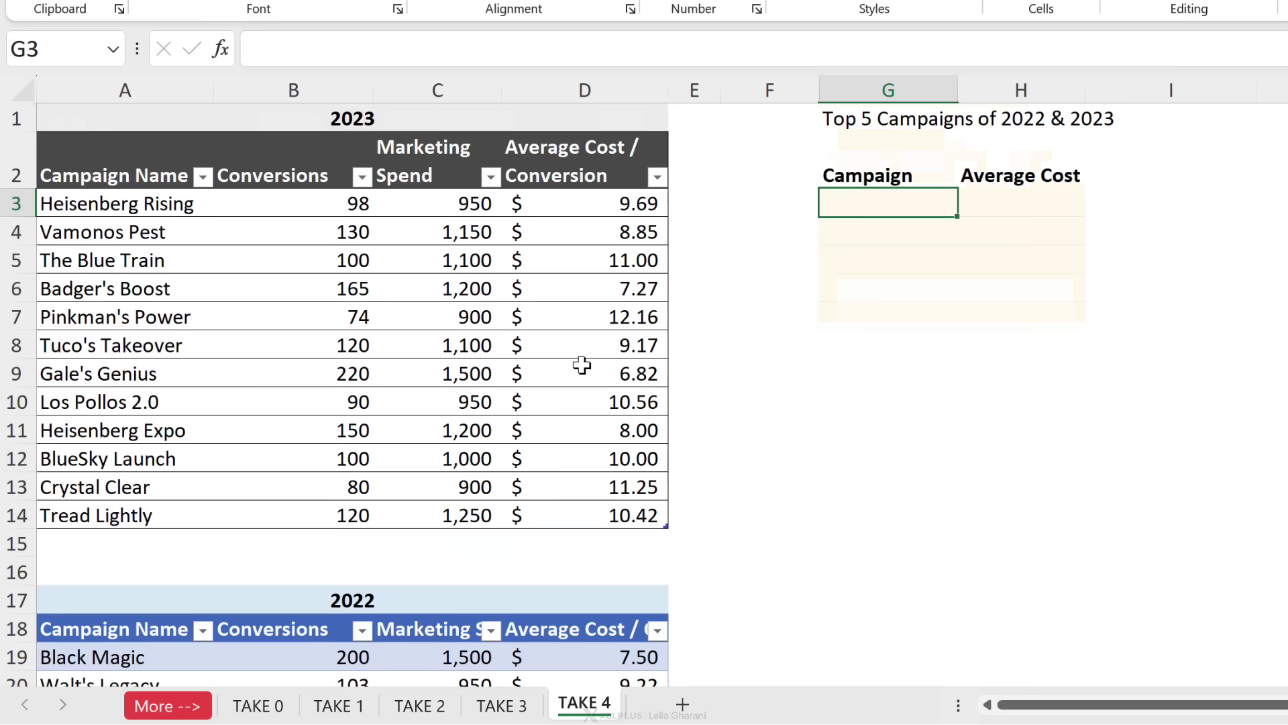
{"action": "scroll", "coordinate": [644, 402], "scroll_direction": "down", "scroll_amount": 2}
{"action": "scroll", "coordinate": [650, 394], "scroll_direction": "up", "scroll_amount": 2}
{"action": "type", "text": "=vs"}
{"action": "key", "text": "Tab"}
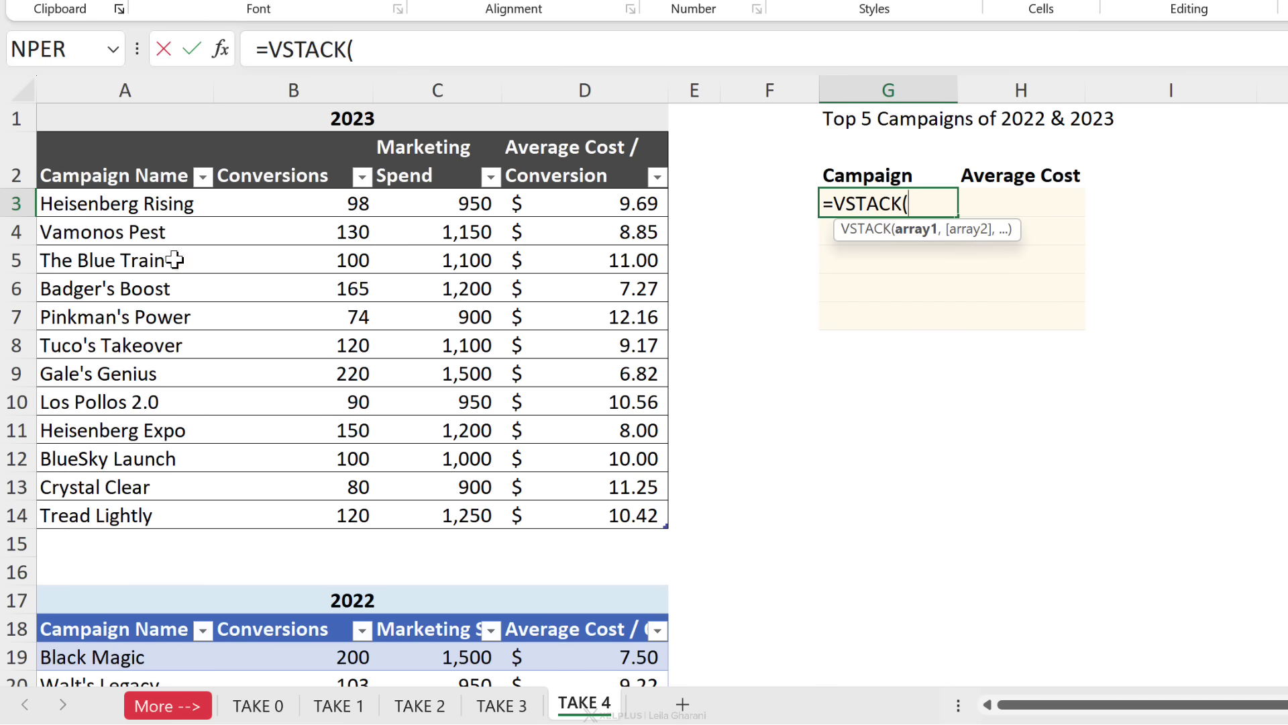
{"action": "left_click", "coordinate": [39, 133]}
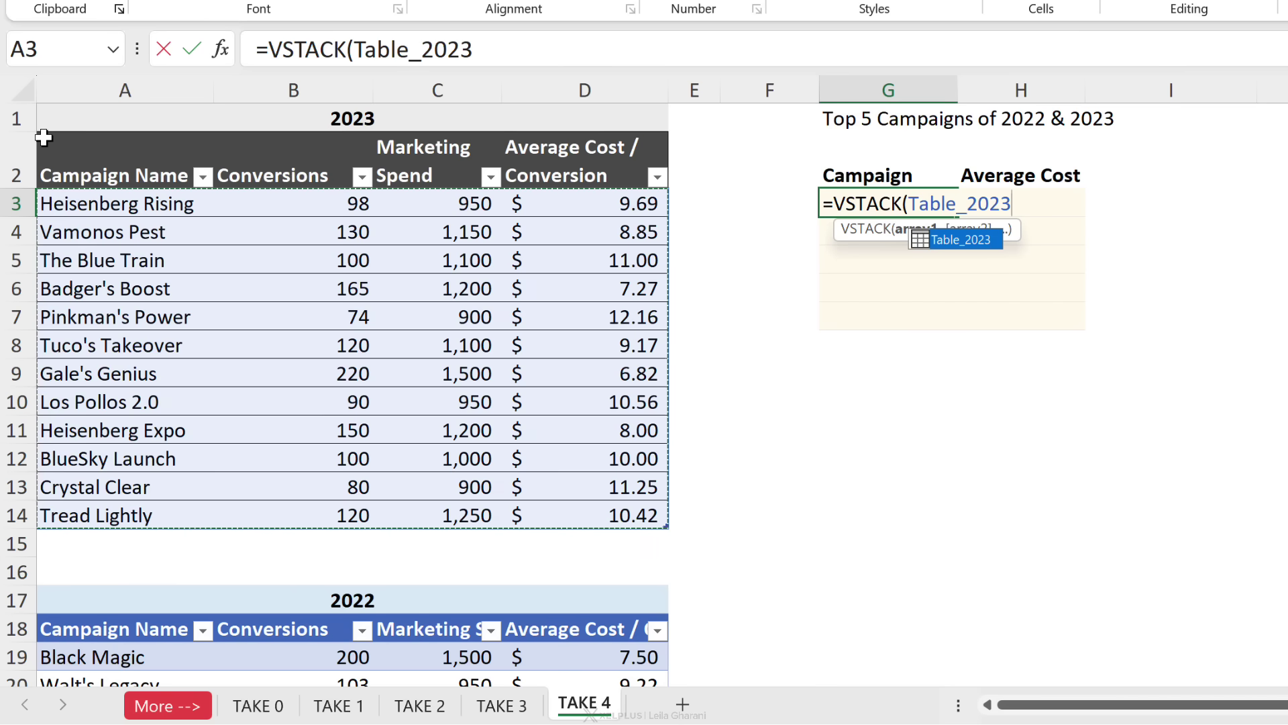
{"action": "type", "text": ","}
{"action": "scroll", "coordinate": [164, 362], "scroll_direction": "down", "scroll_amount": 2}
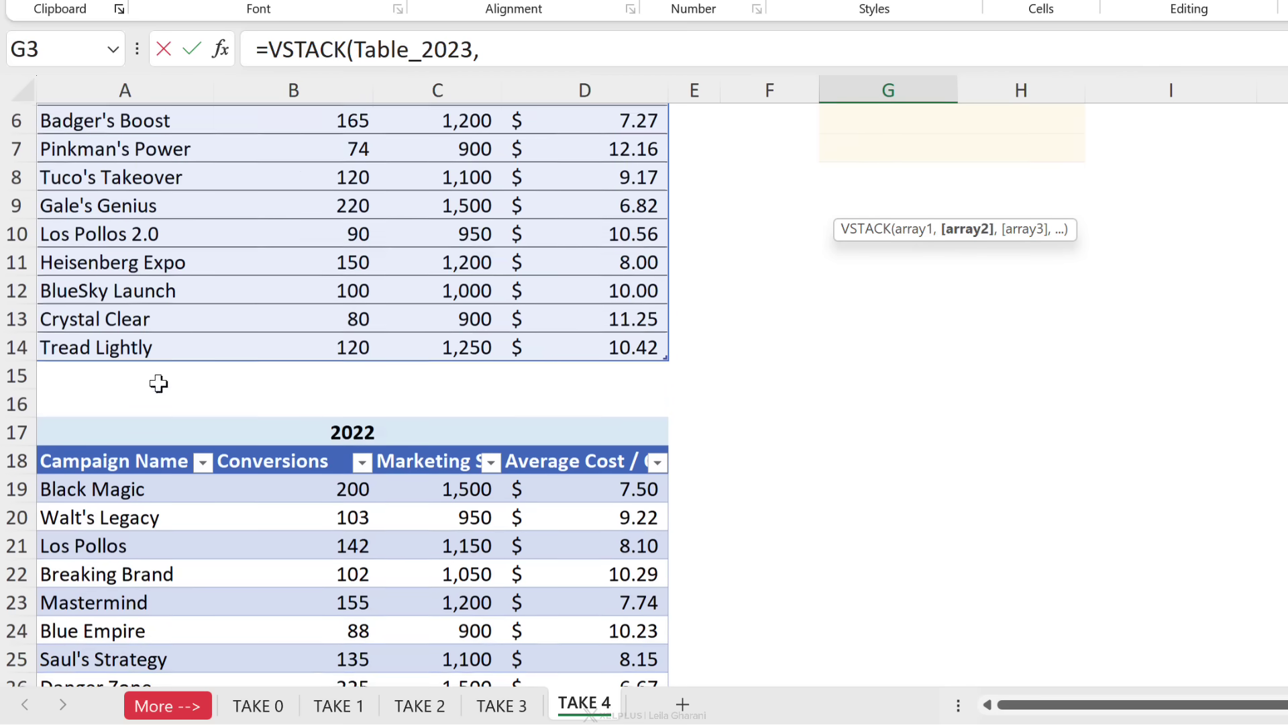
{"action": "left_click", "coordinate": [42, 440]}
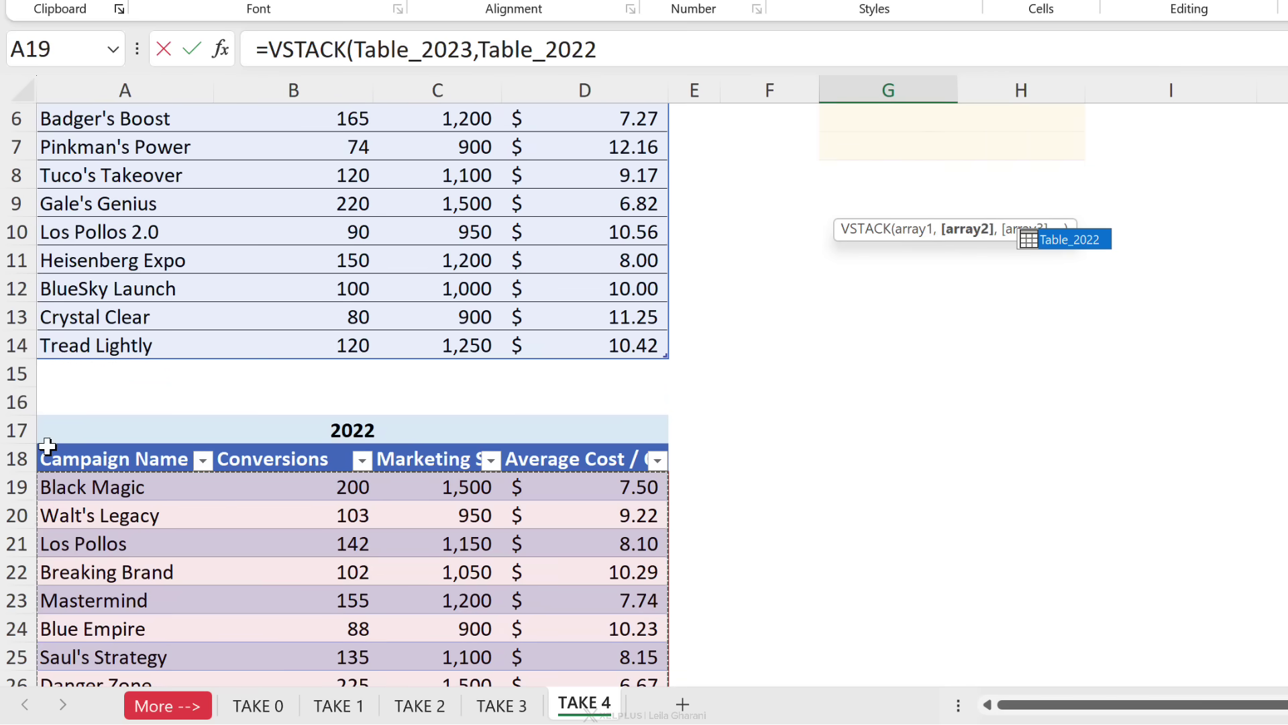
{"action": "type", "text": ")"}
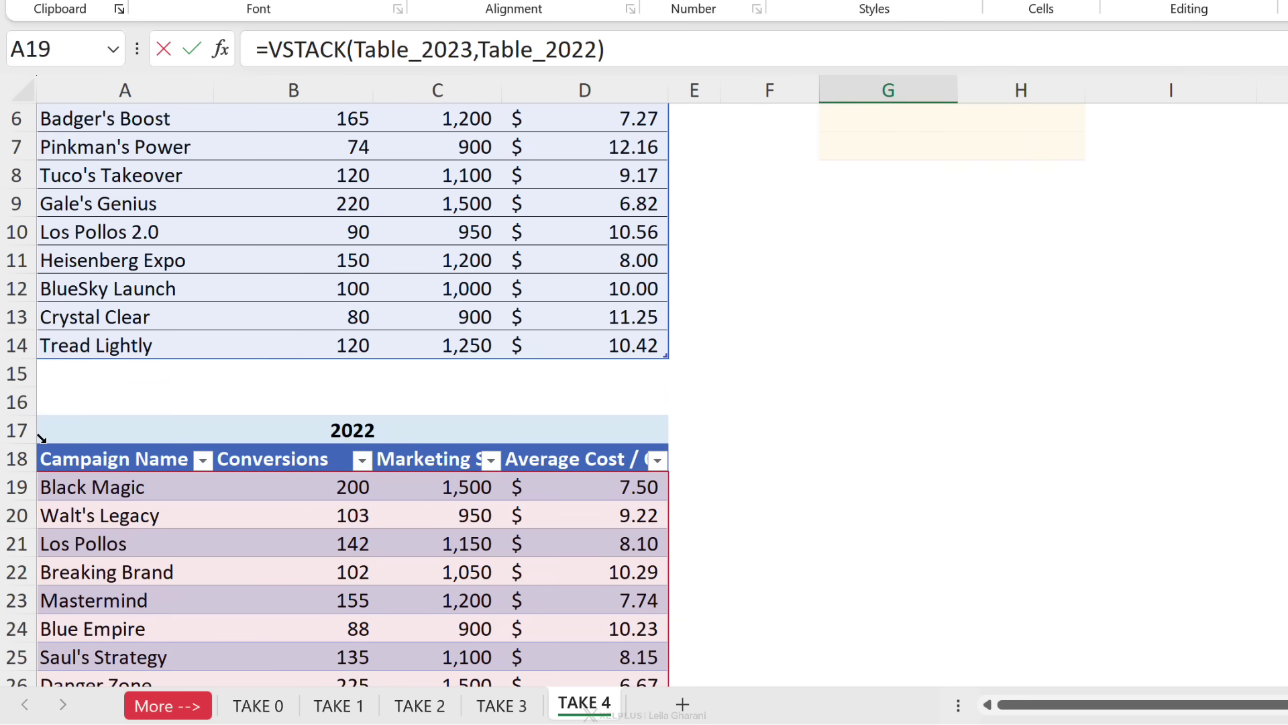
{"action": "scroll", "coordinate": [168, 433], "scroll_direction": "up", "scroll_amount": 2}
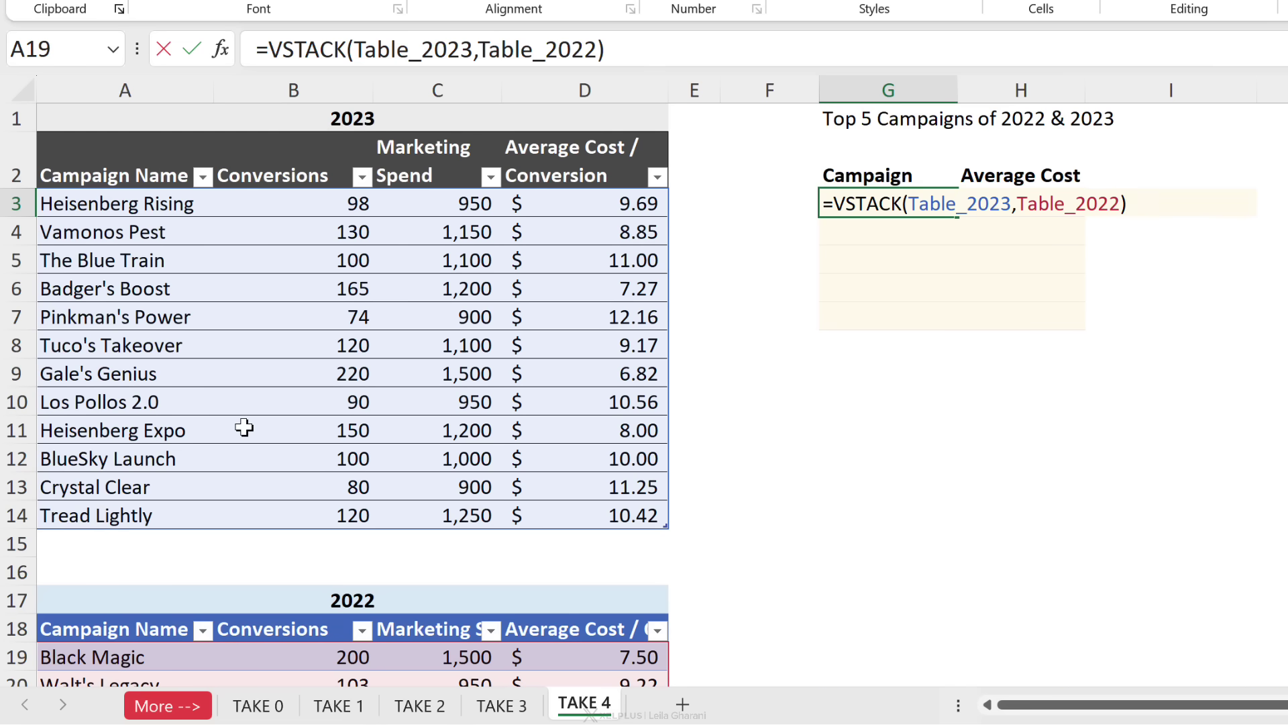
{"action": "key", "text": "ctrl+Return"}
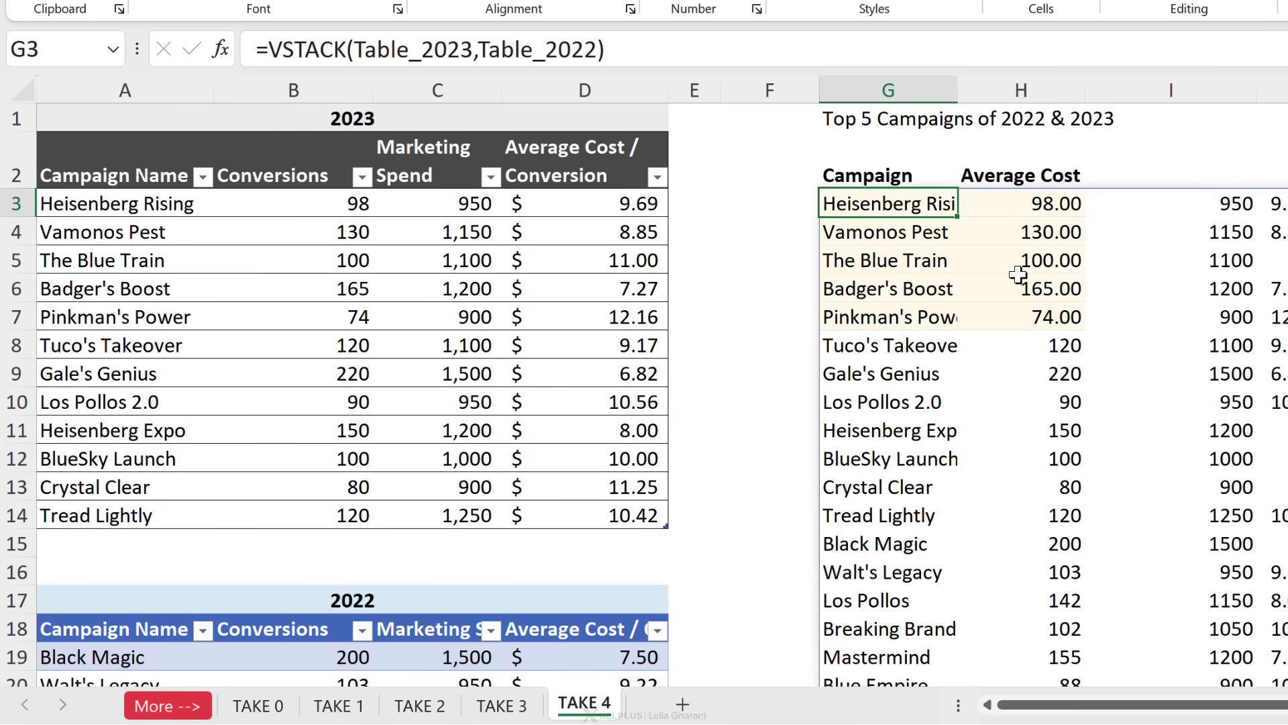
{"action": "scroll", "coordinate": [1012, 282], "scroll_direction": "down", "scroll_amount": 2}
{"action": "scroll", "coordinate": [843, 439], "scroll_direction": "up", "scroll_amount": 2}
{"action": "left_click_drag", "start_coordinate": [150, 517], "coordinate": [541, 512]}
{"action": "key", "text": "ctrl+c"}
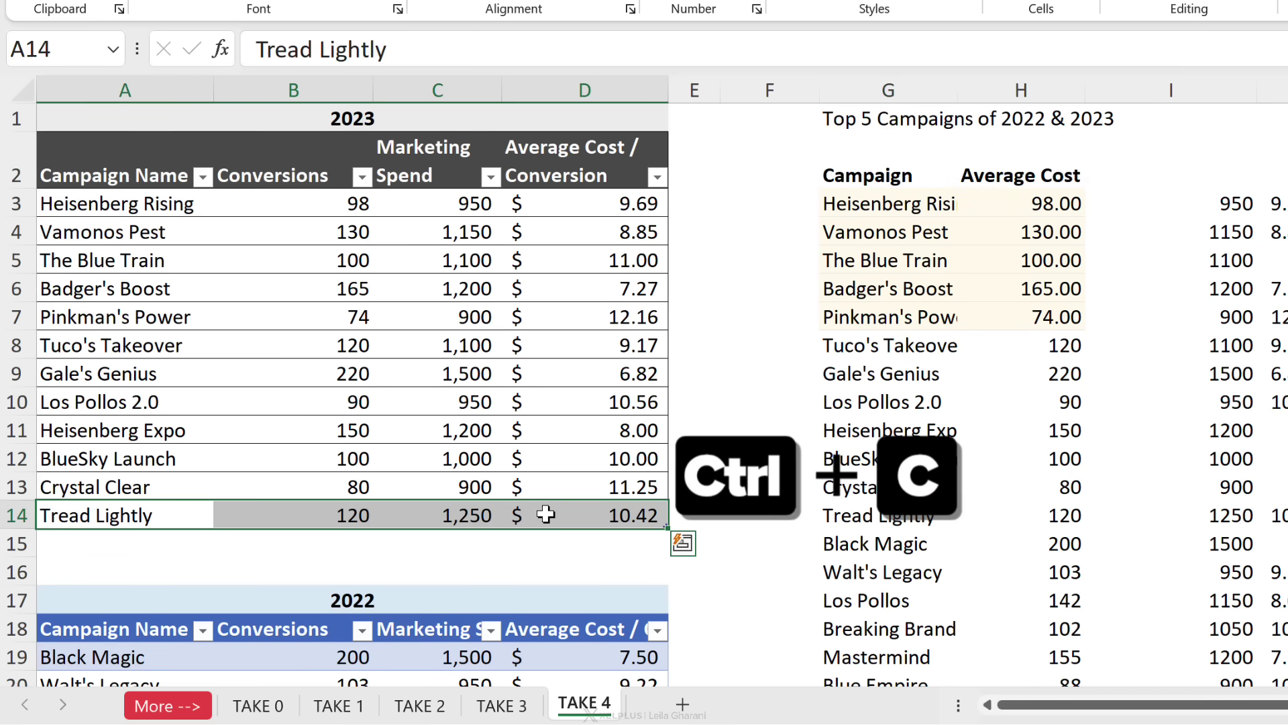
{"action": "left_click", "coordinate": [178, 541]}
{"action": "key", "text": "ctrl+v"}
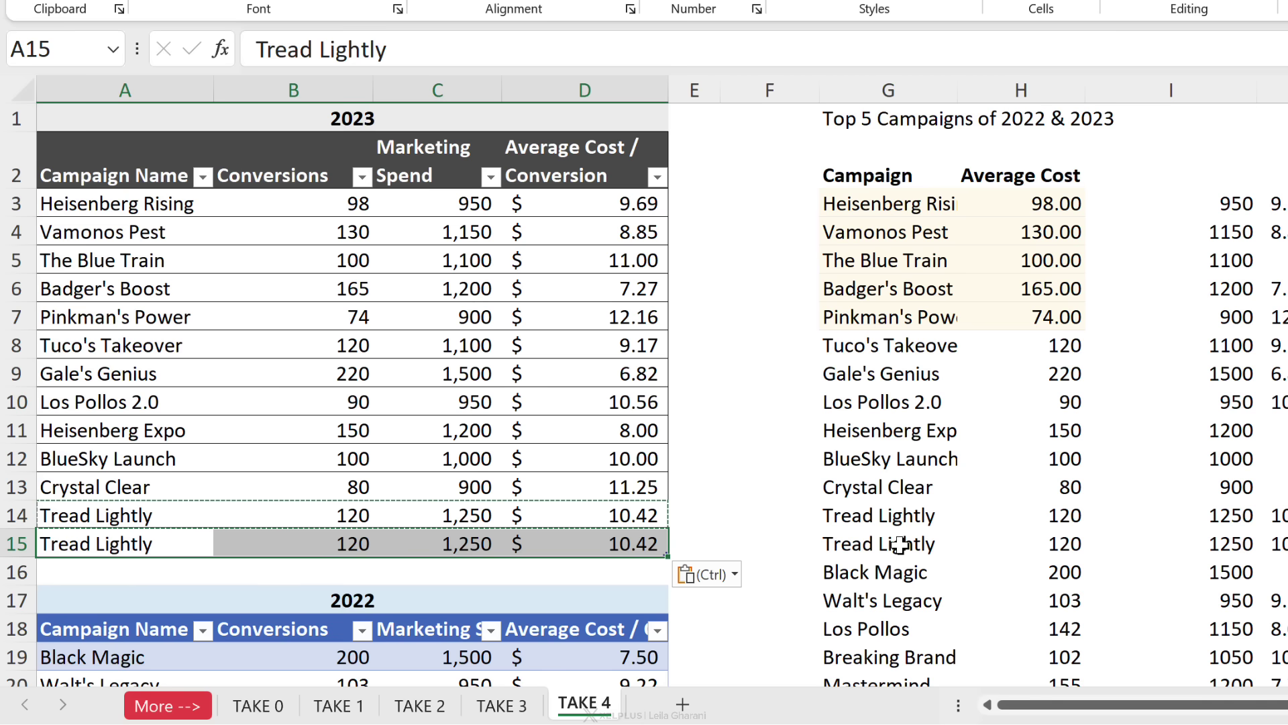
{"action": "scroll", "coordinate": [896, 540], "scroll_direction": "down", "scroll_amount": 2}
{"action": "left_click", "coordinate": [865, 350]}
{"action": "left_click", "coordinate": [863, 374]}
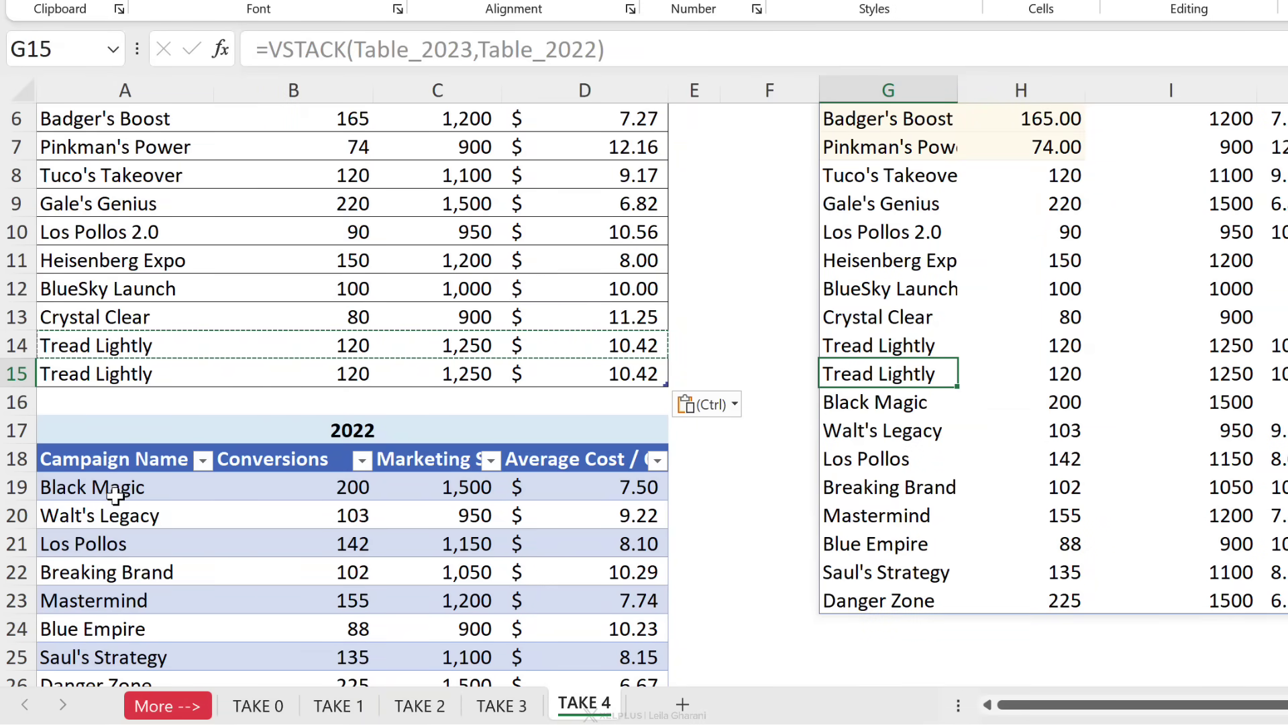
{"action": "key", "text": "ctrl+z"}
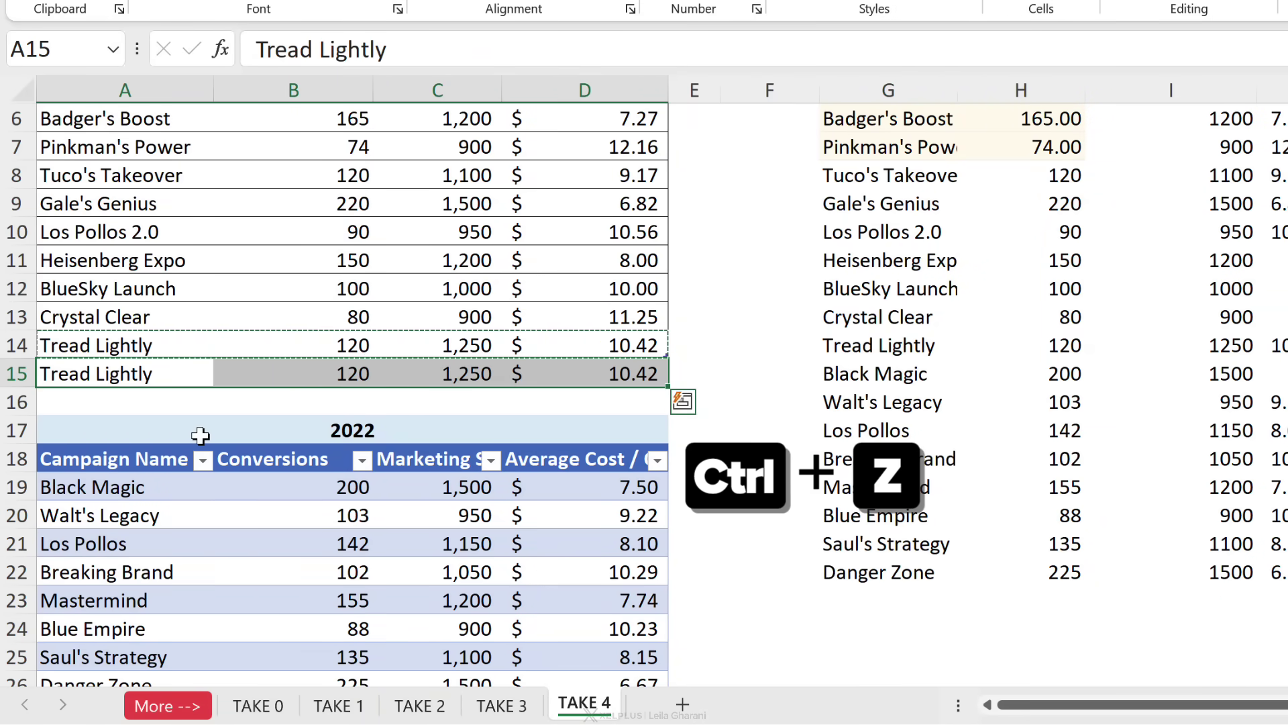
{"action": "scroll", "coordinate": [438, 387], "scroll_direction": "up", "scroll_amount": 2}
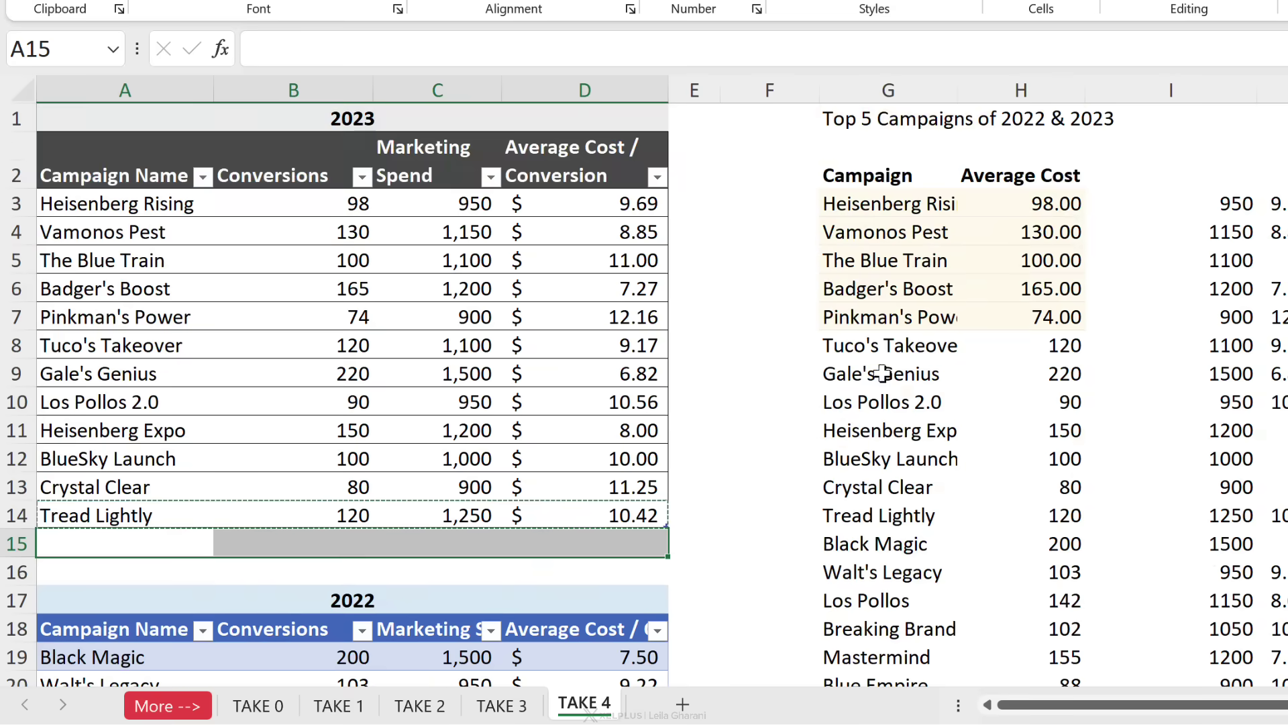
{"action": "left_click", "coordinate": [905, 201]}
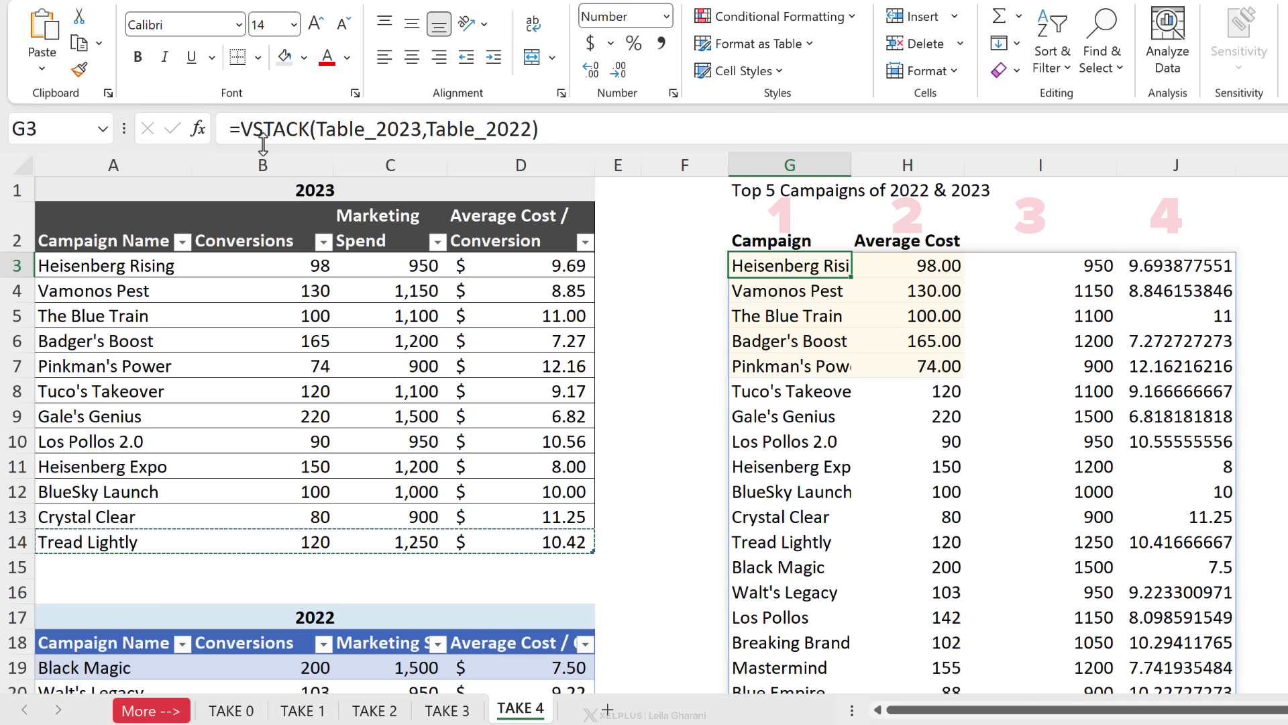
Change G3 to =SORT(VSTACK(Table_2023,Table_2022),4), putting Danger Zone first
{"action": "left_click", "coordinate": [308, 129]}
{"action": "key", "text": "Home"}
{"action": "key", "text": "Right"}
{"action": "type", "text": "sort"}
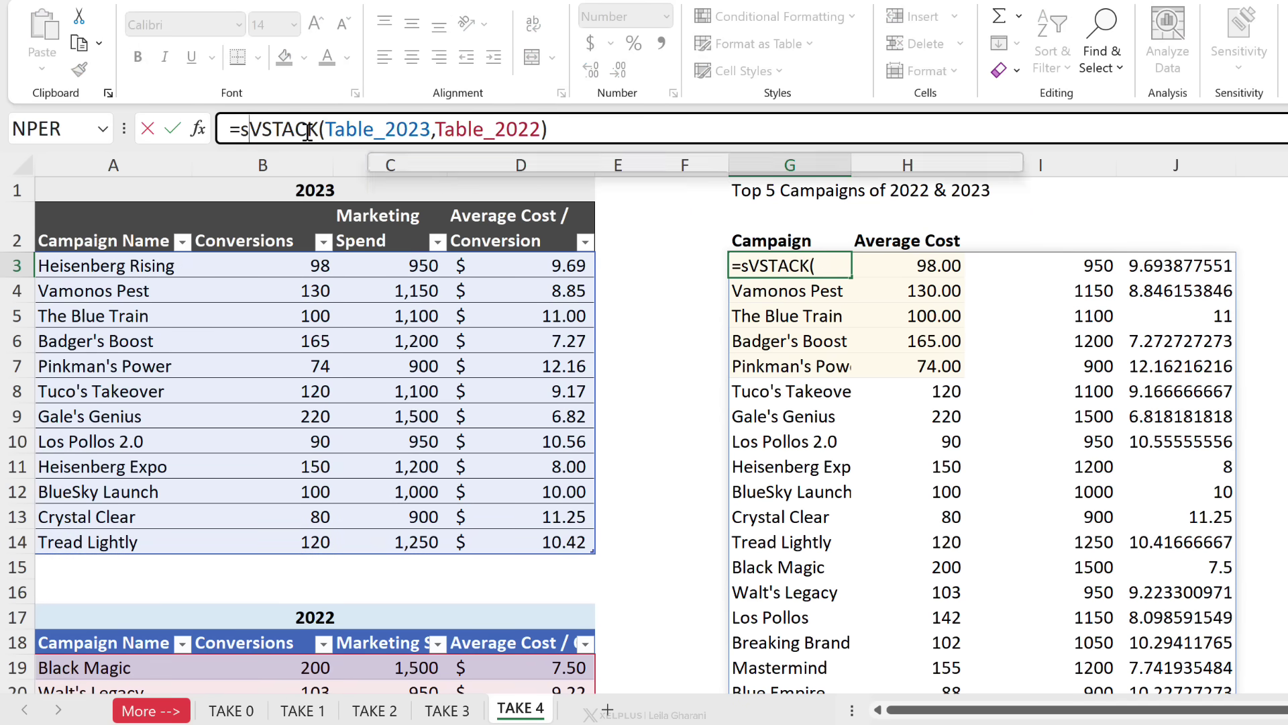
{"action": "type", "text": "("}
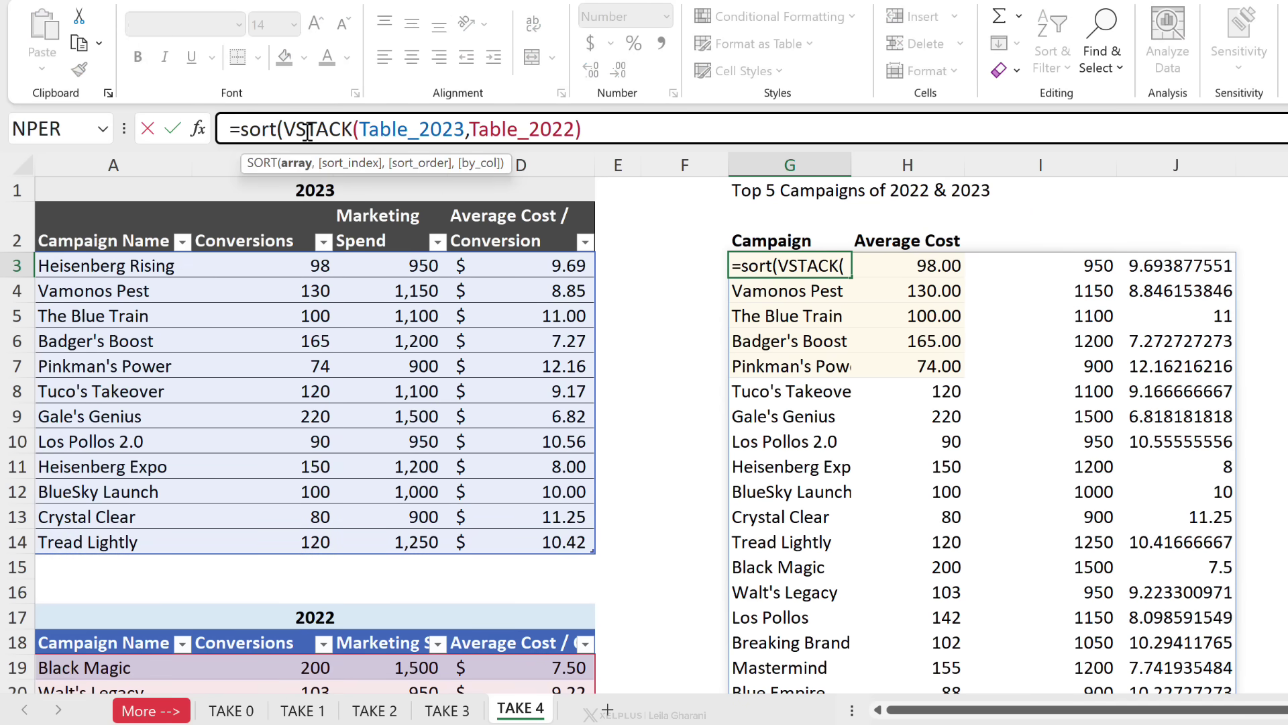
{"action": "left_click", "coordinate": [616, 127]}
{"action": "type", "text": ","}
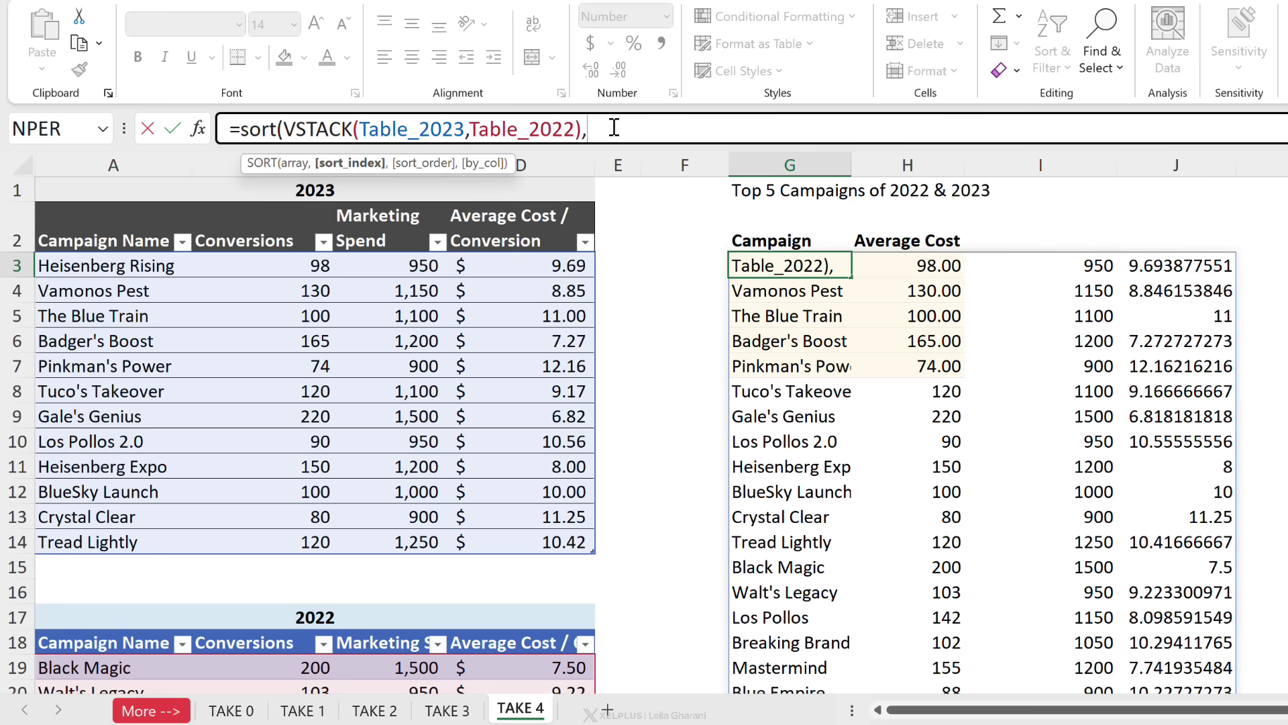
{"action": "type", "text": "4)"}
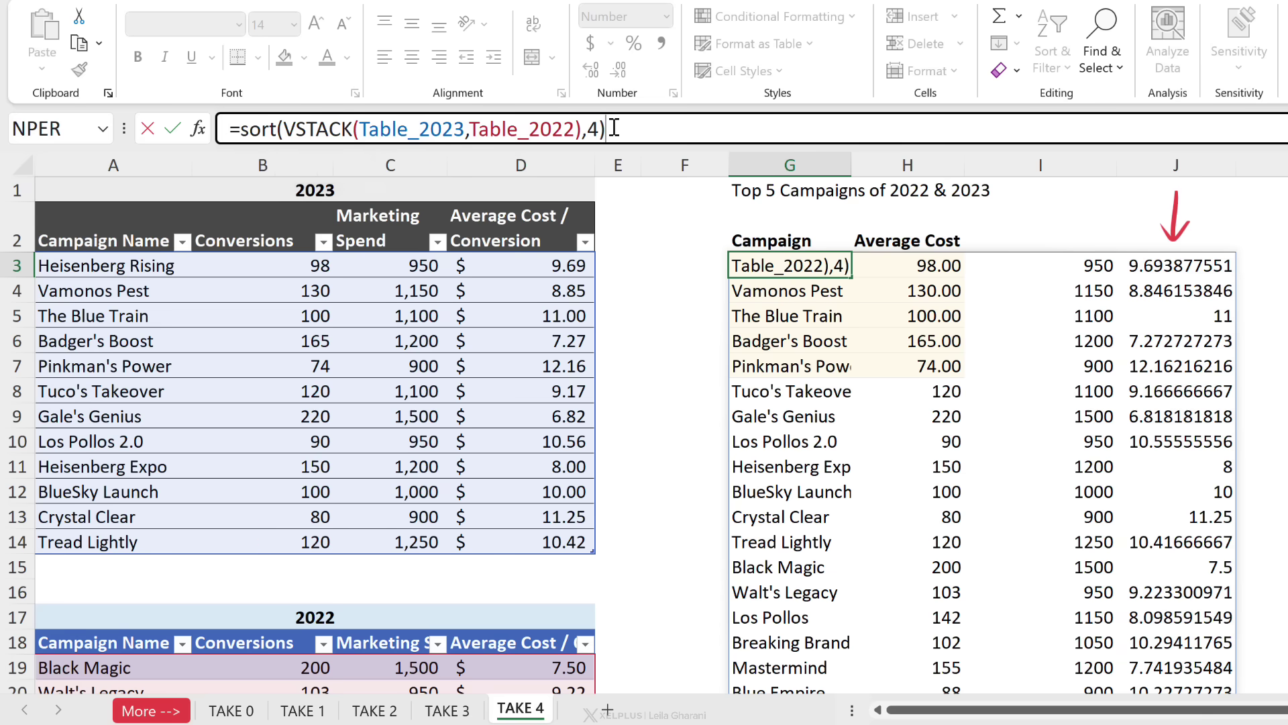
{"action": "key", "text": "ctrl+Return"}
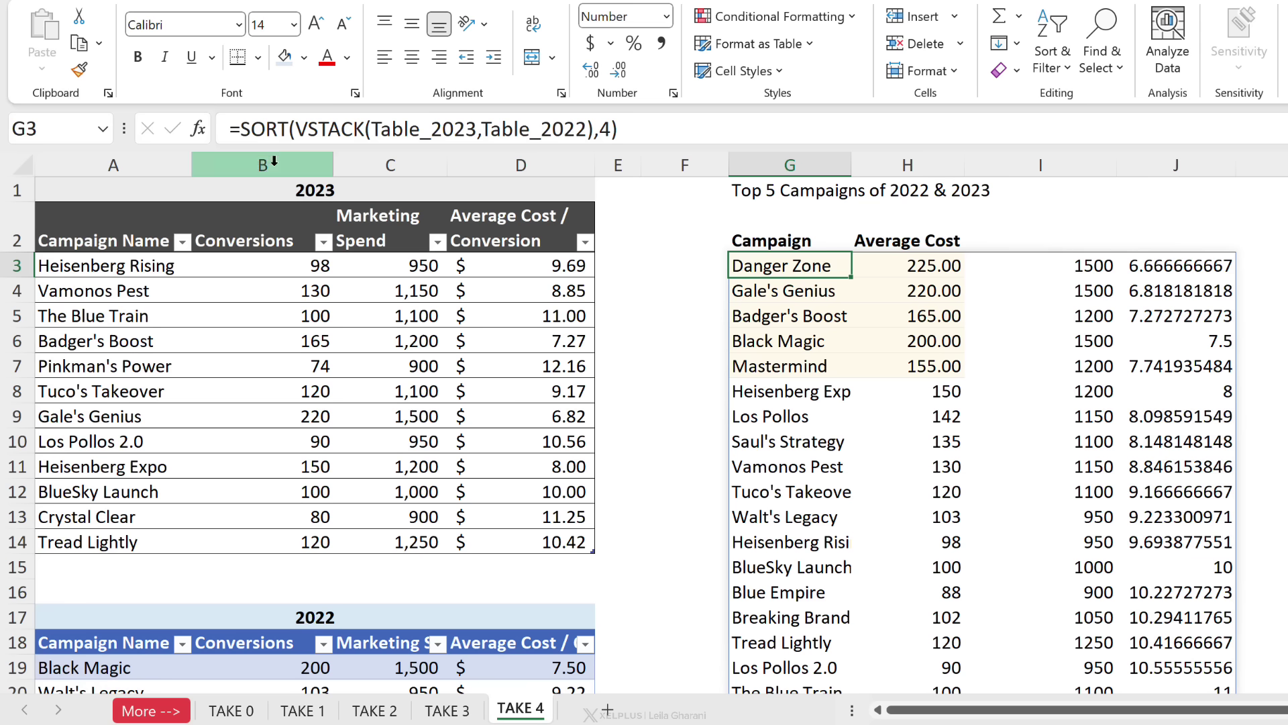
Wrap G3's sorted stack in CHOOSECOLS(...,1,4) to show only campaign names and average costs
{"action": "left_click", "coordinate": [242, 129]}
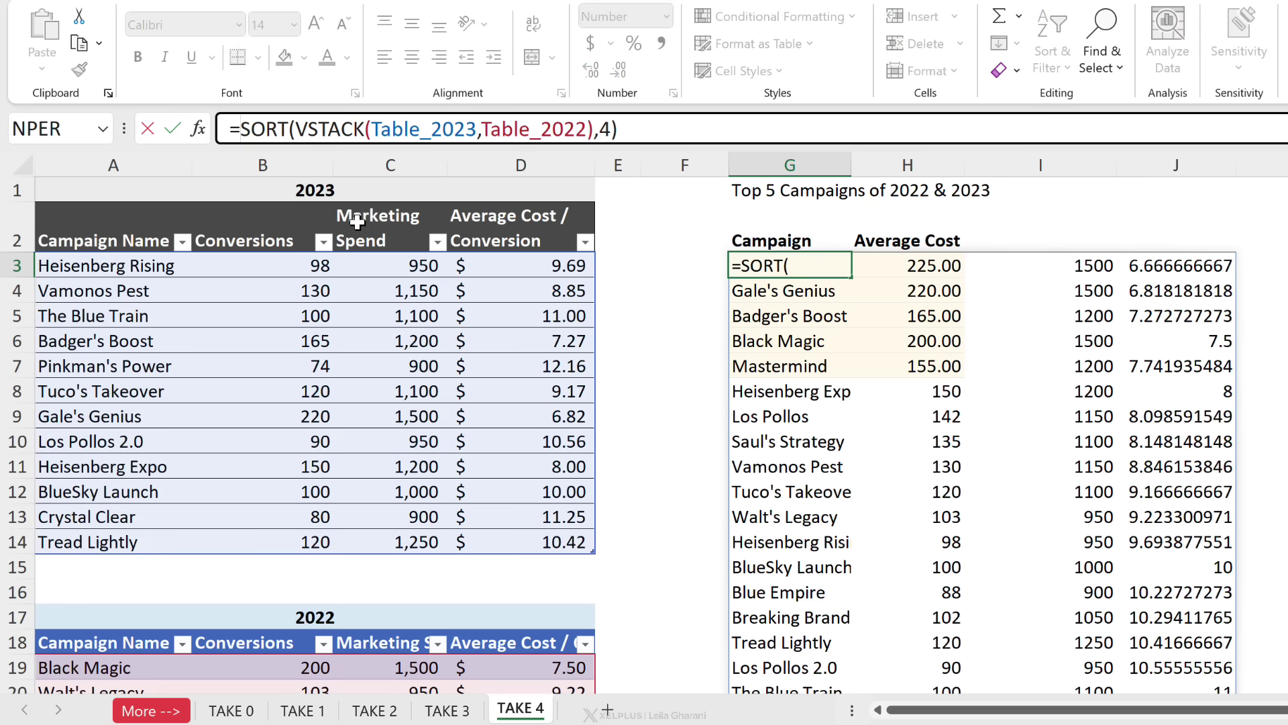
{"action": "type", "text": "choo"}
{"action": "key", "text": "Tab"}
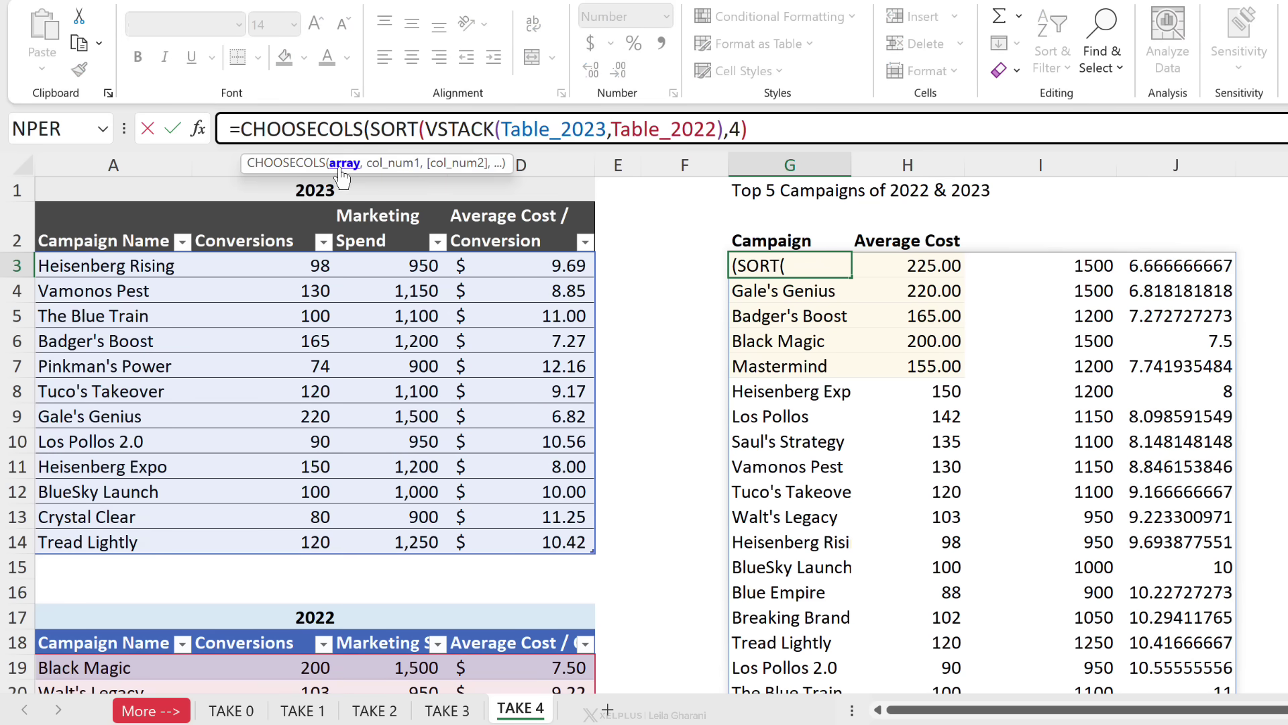
{"action": "key", "text": "ctrl+shift+End"}
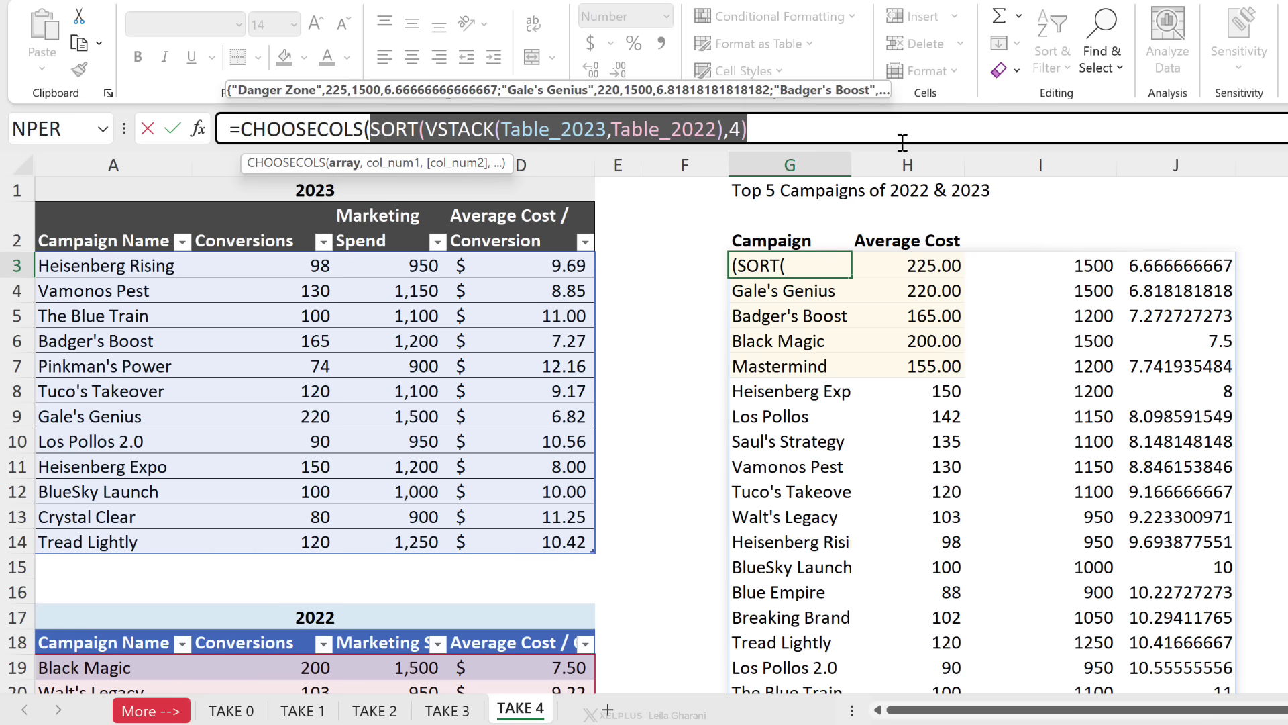
{"action": "left_click", "coordinate": [839, 124]}
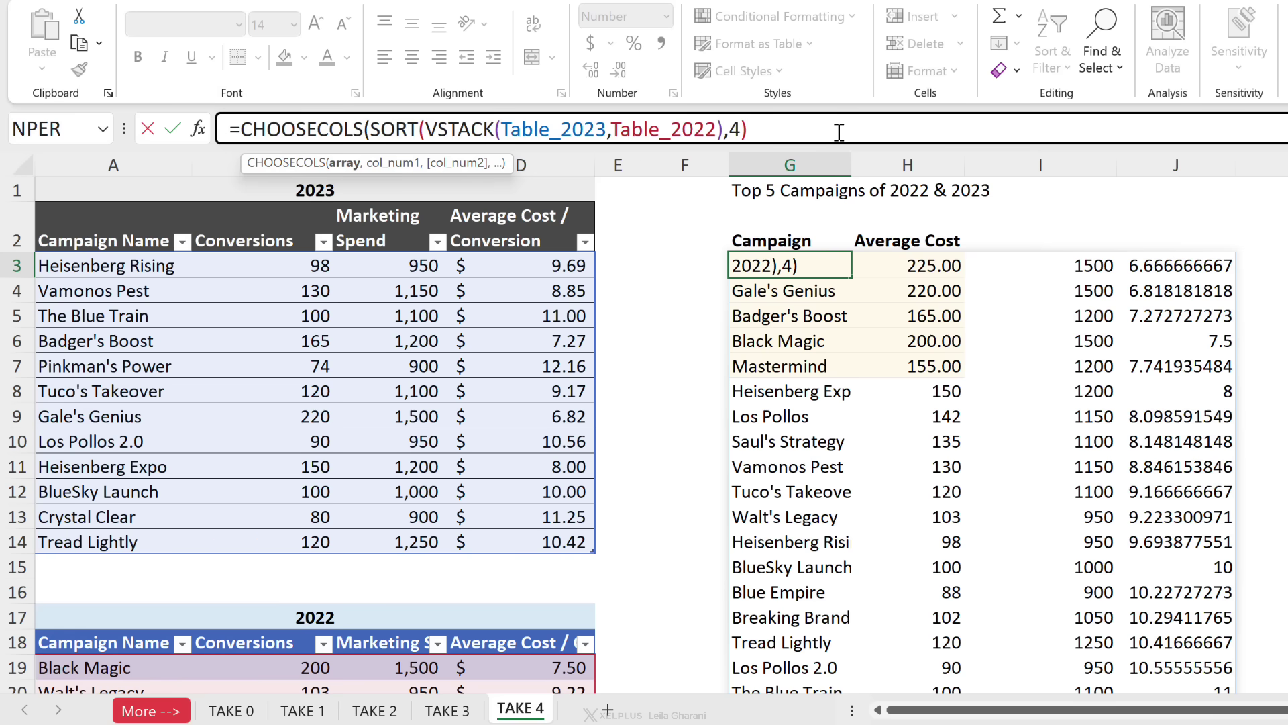
{"action": "type", "text": ","}
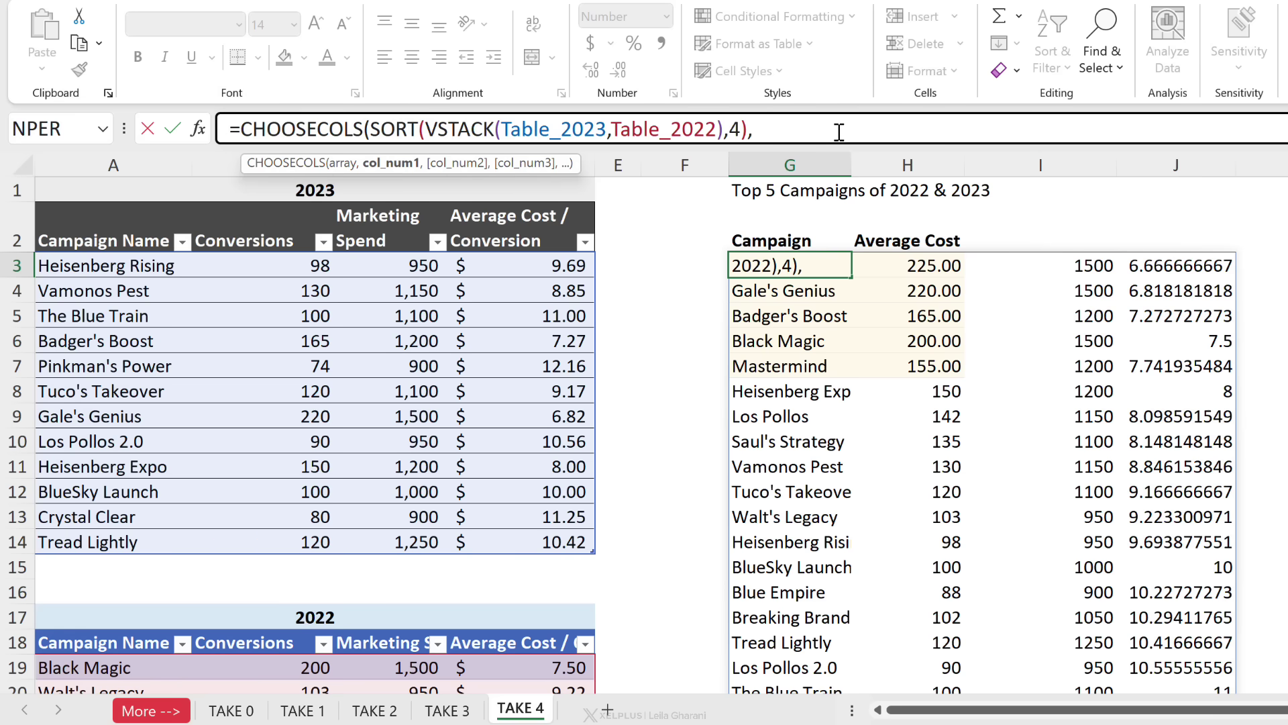
{"action": "type", "text": "1,4)"}
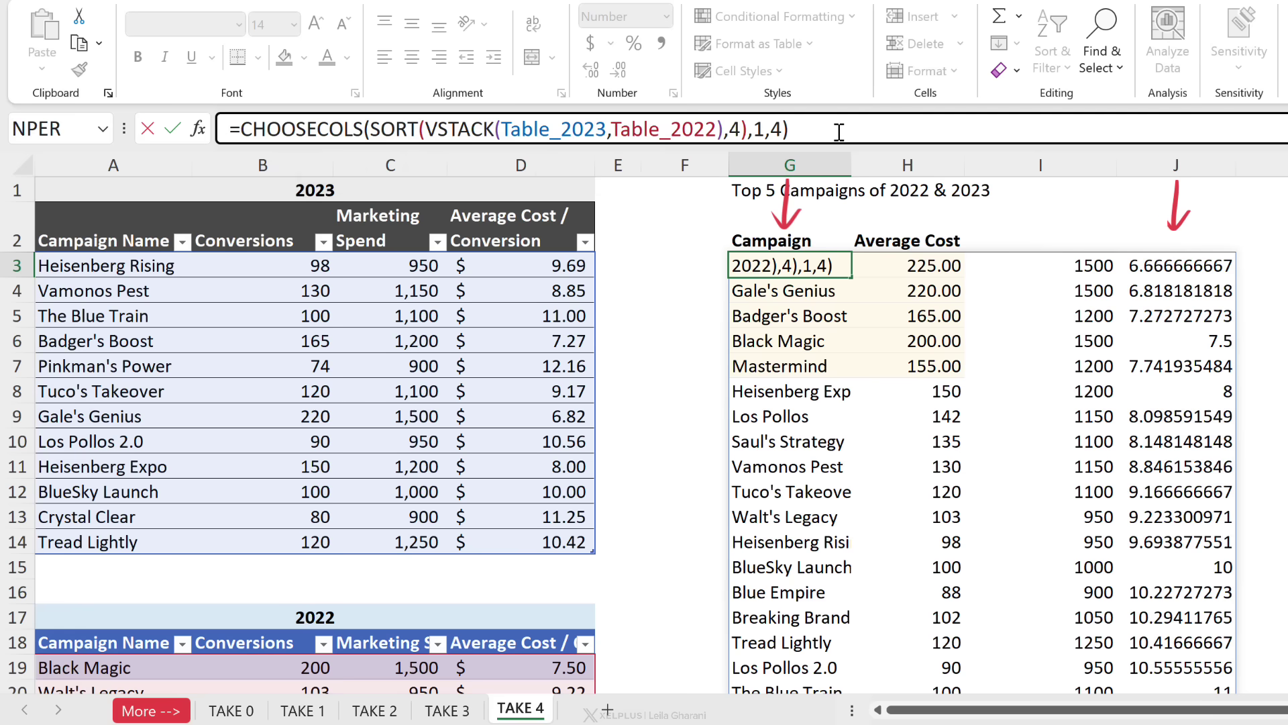
{"action": "key", "text": "ctrl+Return"}
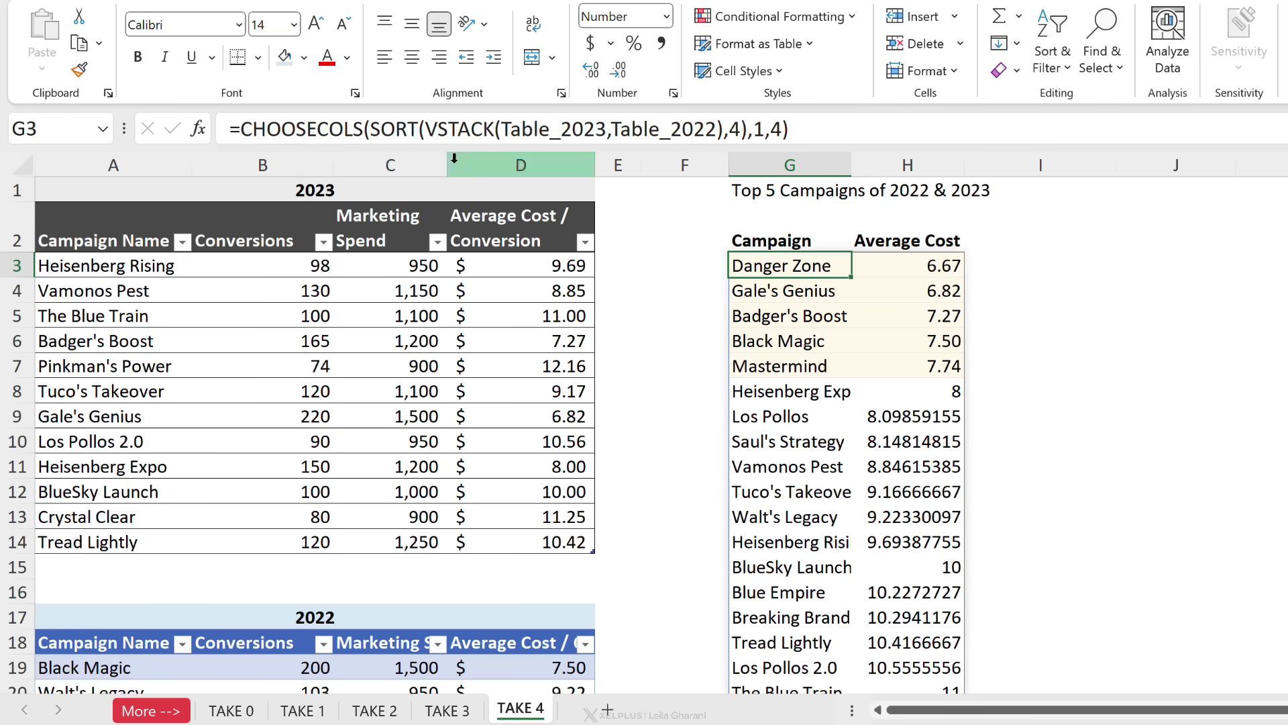
Wrap G3's CHOOSECOLS formula in TAKE(...,5) to keep the five lowest-cost rows
{"action": "left_click", "coordinate": [242, 134]}
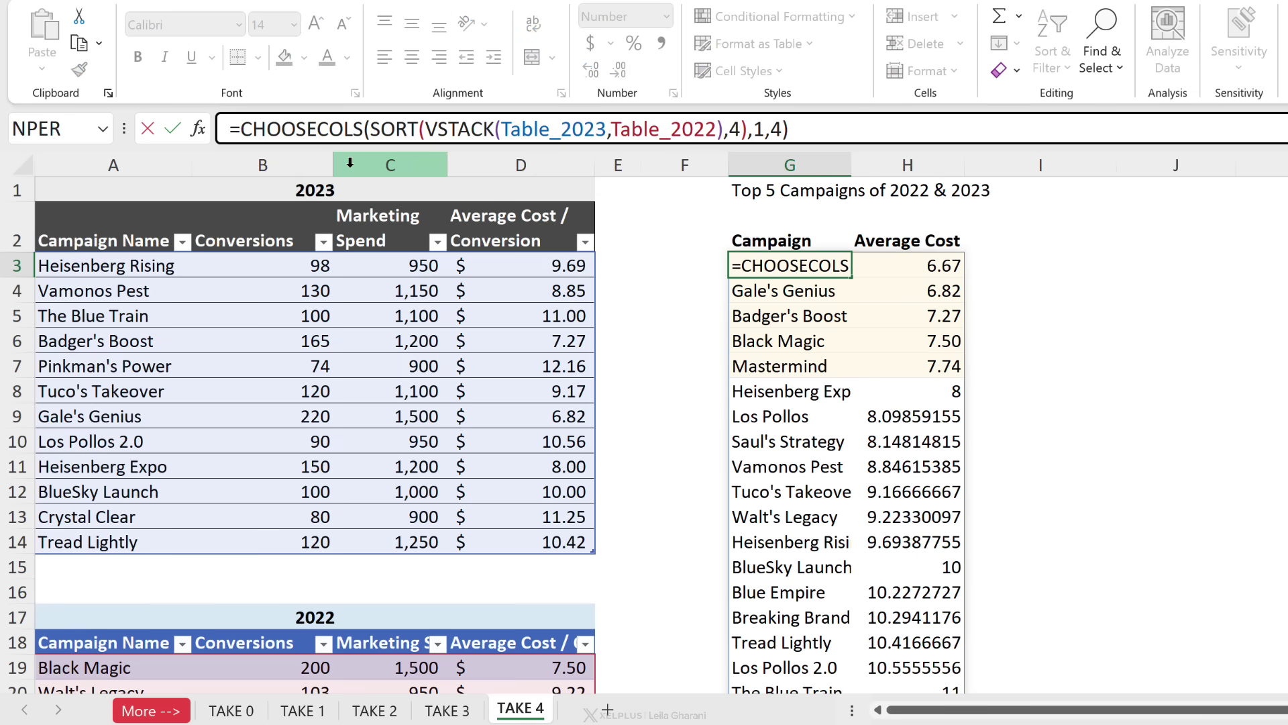
{"action": "type", "text": "take"}
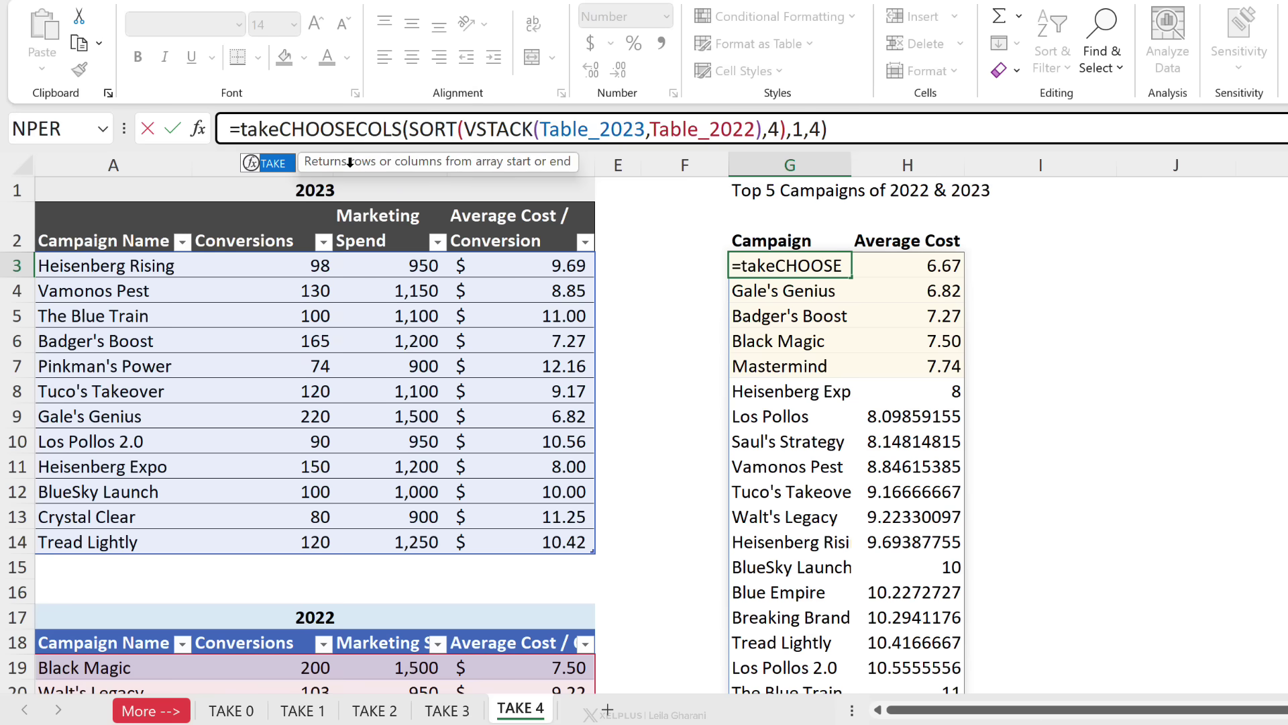
{"action": "type", "text": "("}
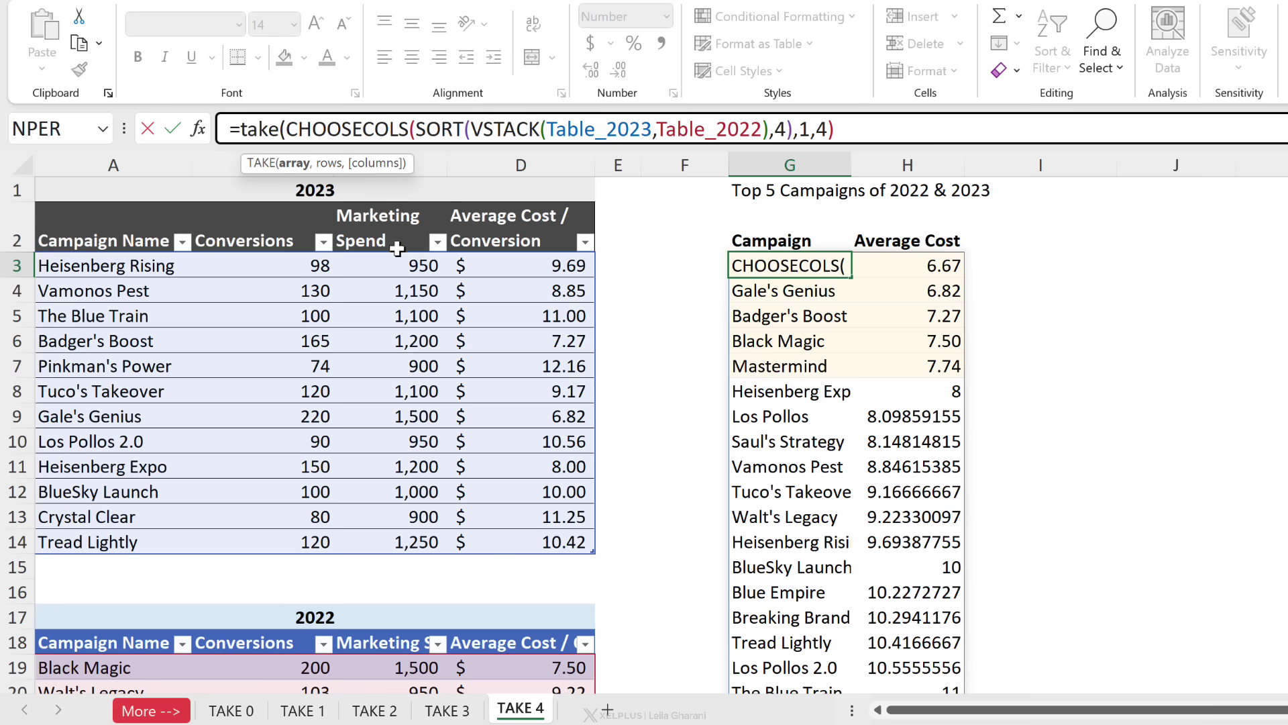
{"action": "key", "text": "shift+End"}
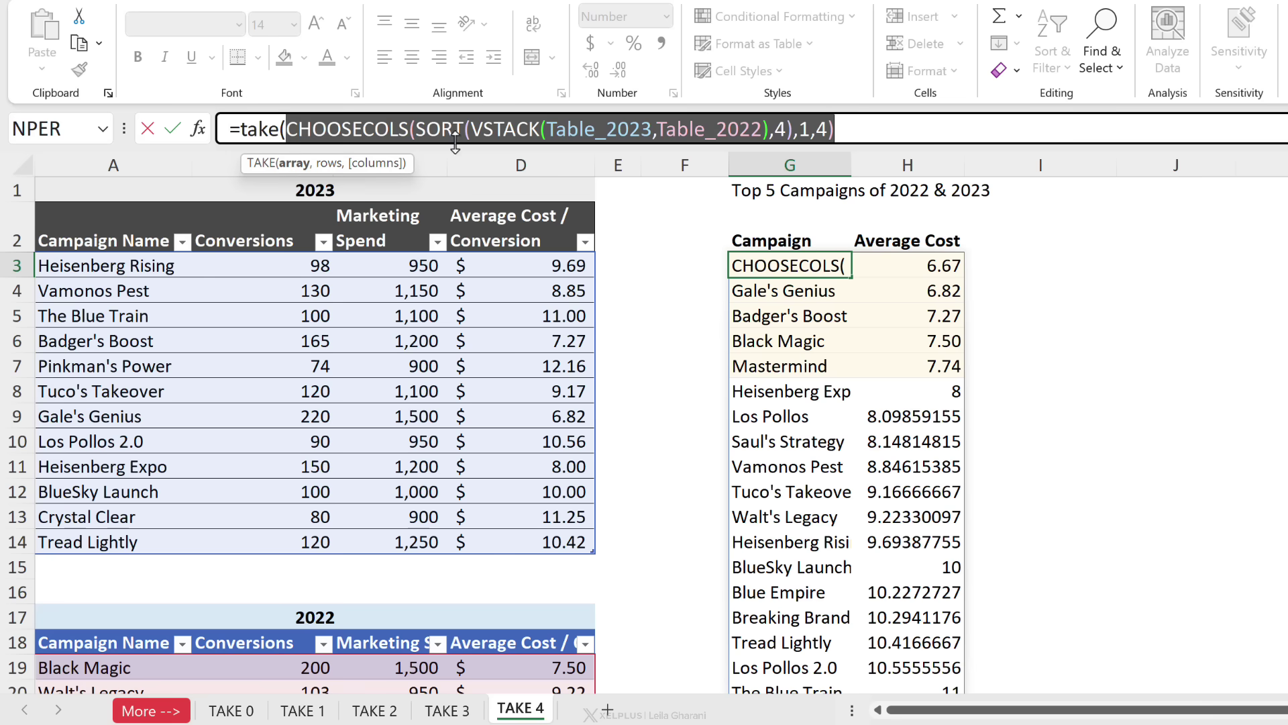
{"action": "left_click", "coordinate": [897, 124]}
{"action": "type", "text": ",5"}
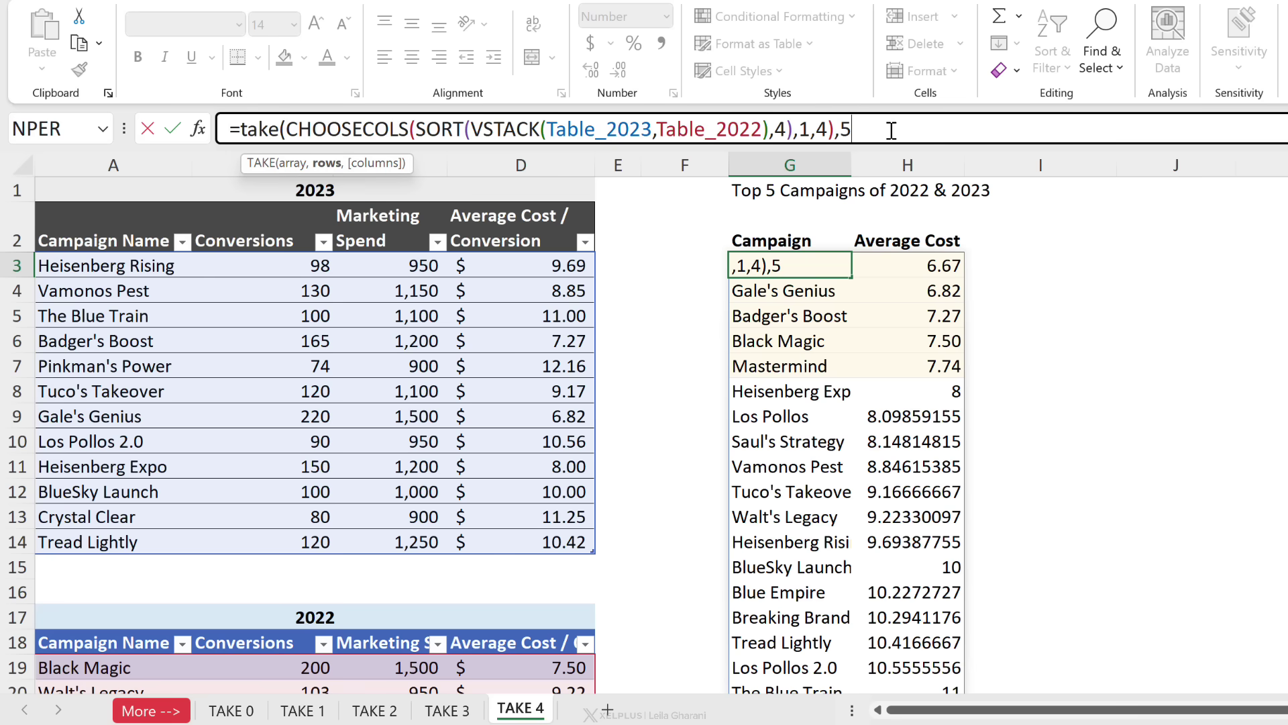
{"action": "type", "text": ")"}
{"action": "key", "text": "ctrl+Return"}
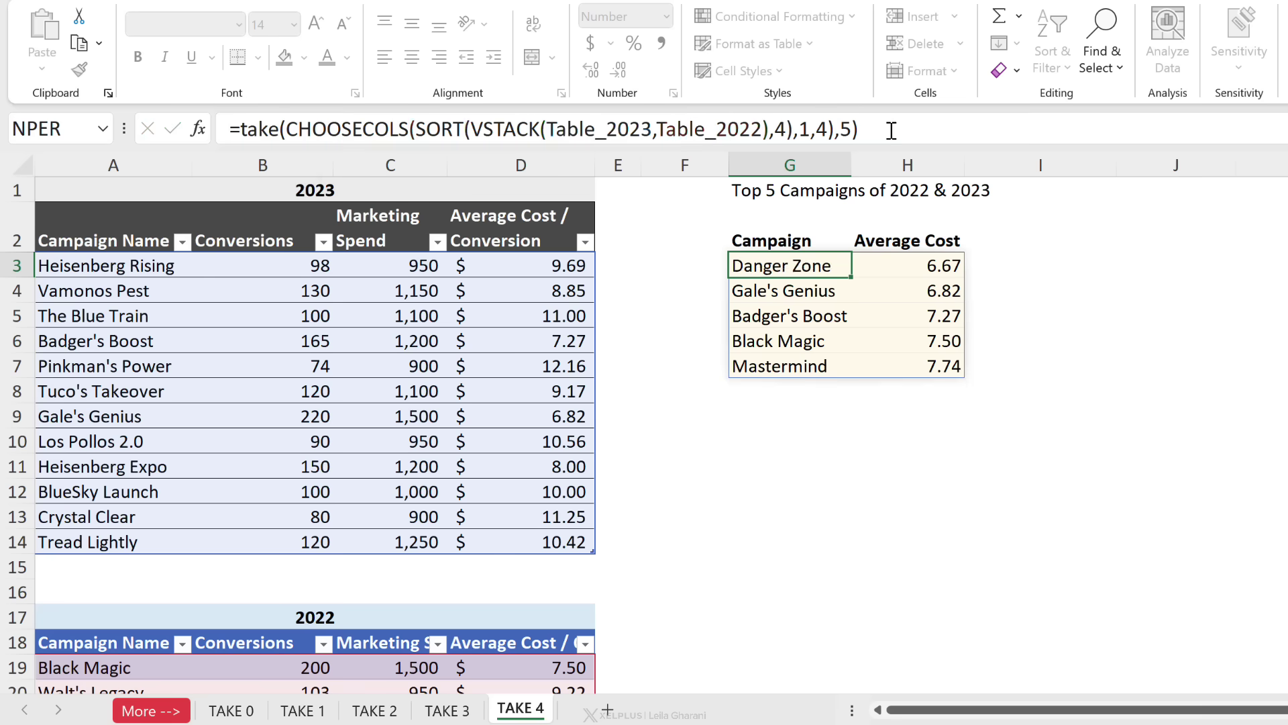